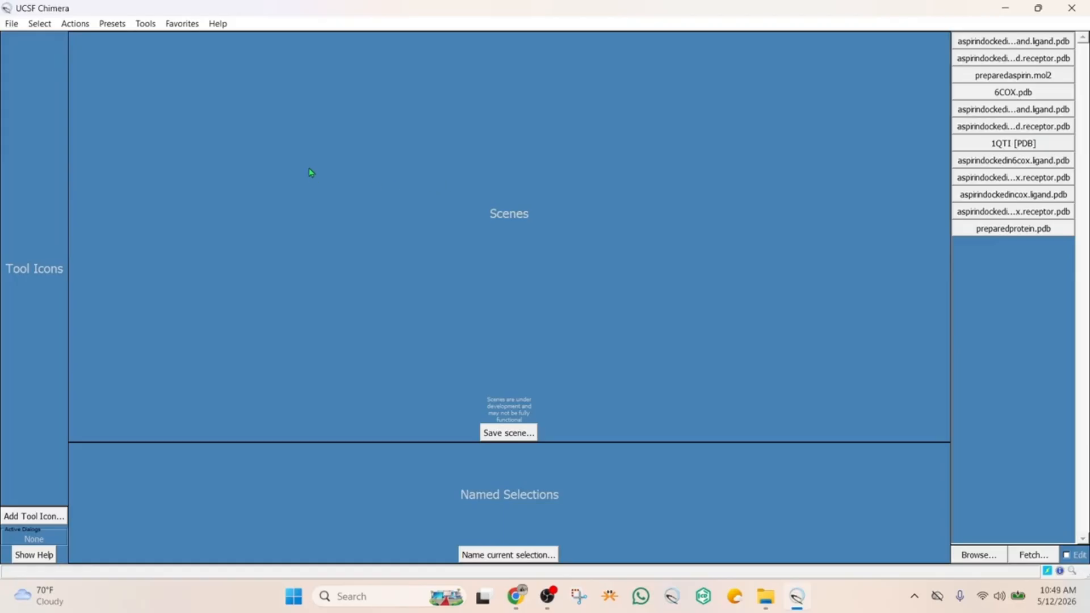
Try to build a structure from the SMILES string CC(=O)OC1=CC=CC=C1C(=O)O, keeping UNK as the residue name
{"action": "left_click", "coordinate": [146, 26]}
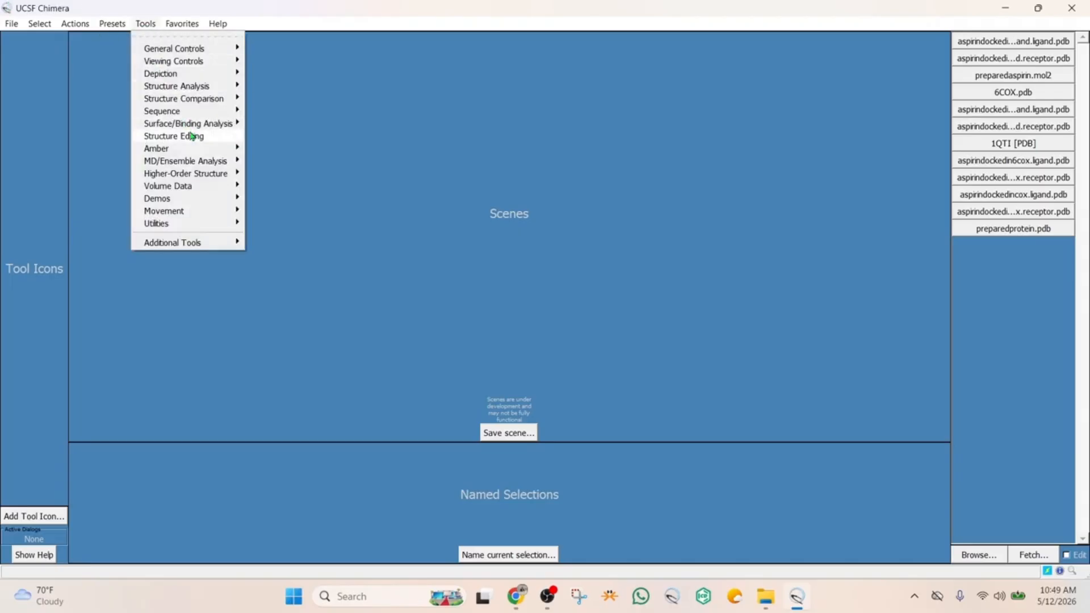
{"action": "mouse_move", "coordinate": [192, 136]}
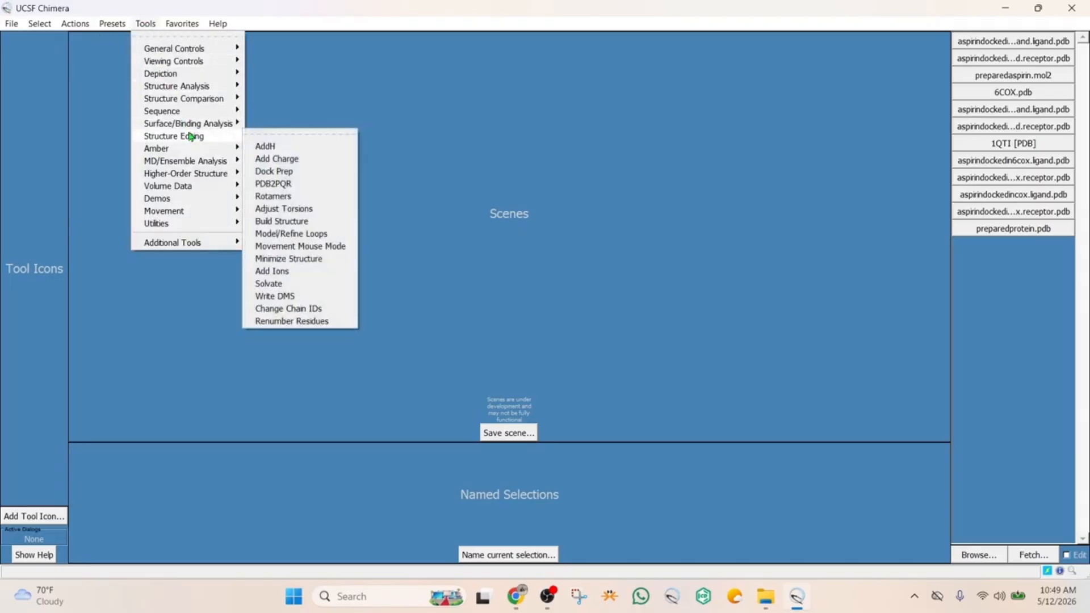
{"action": "left_click", "coordinate": [305, 222]}
{"action": "left_click_drag", "start_coordinate": [459, 190], "coordinate": [449, 150]}
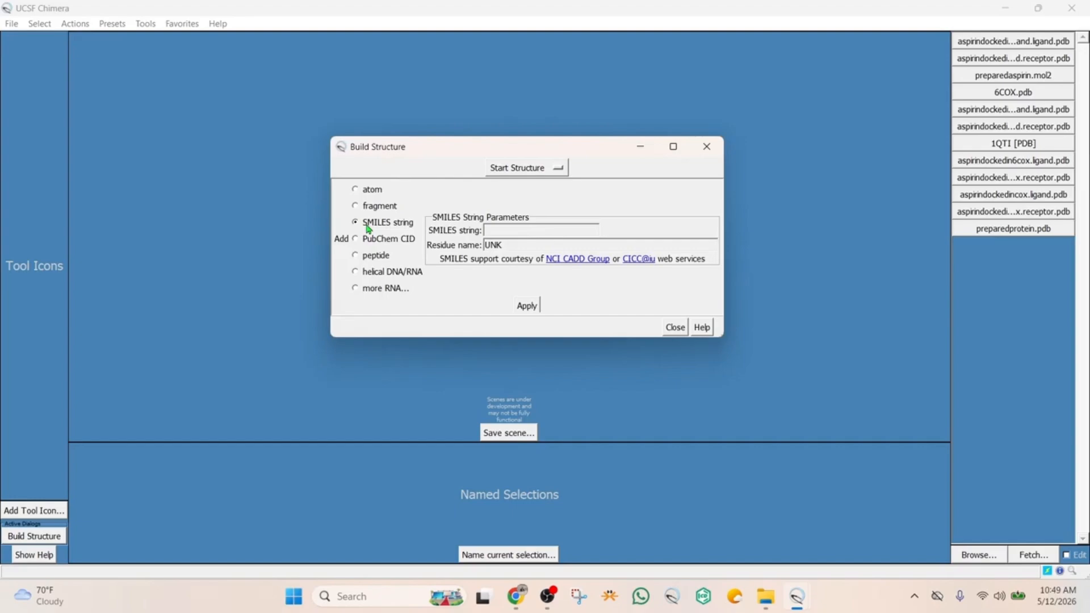
{"action": "left_click", "coordinate": [504, 232]}
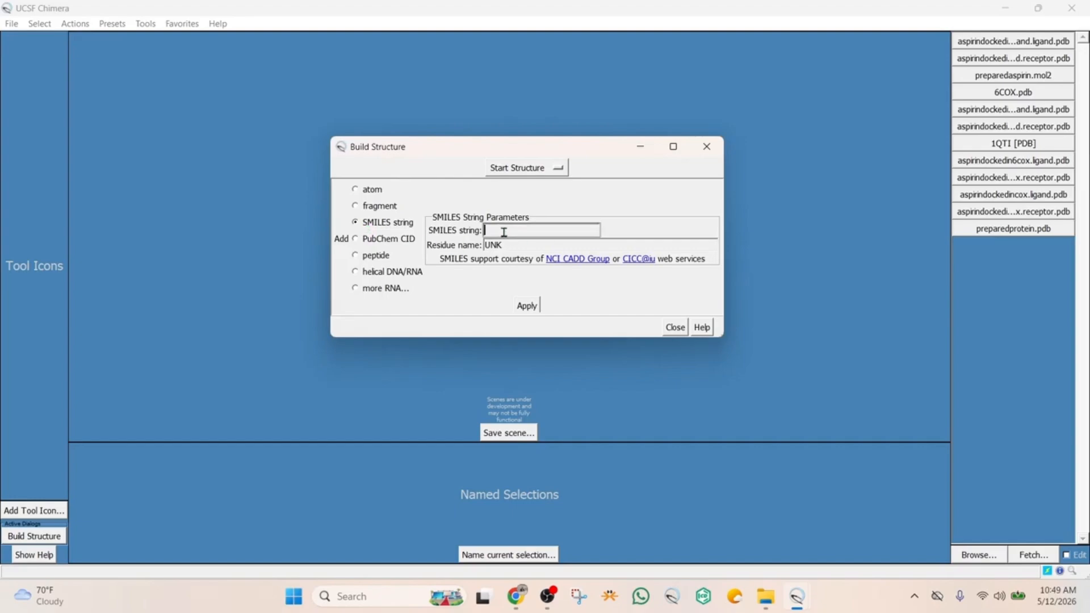
{"action": "type", "text": "CC(=O)OC1=CC=CC=C1C(=O)O"}
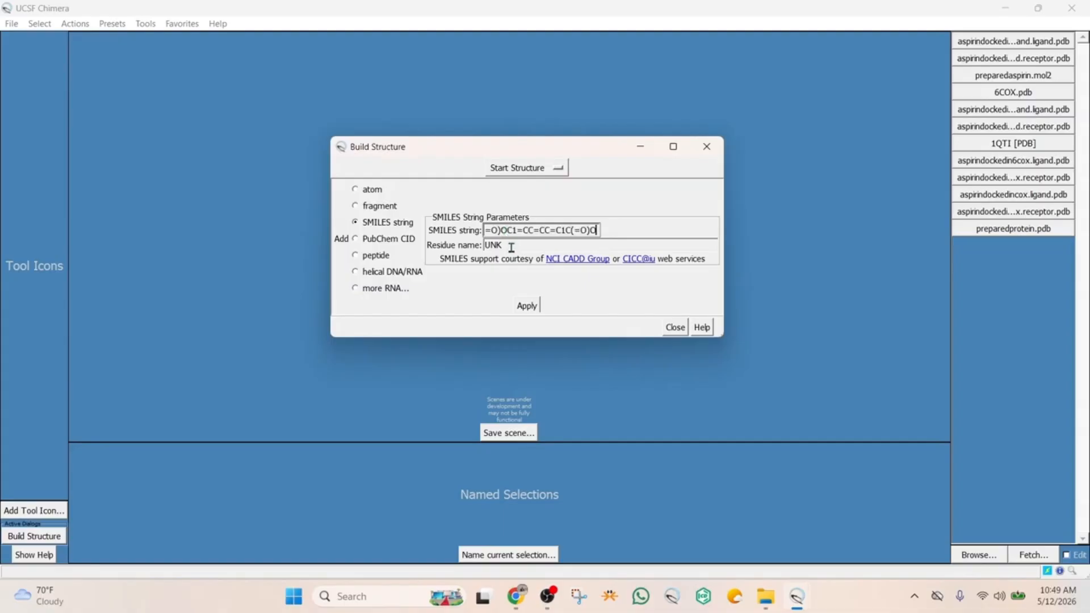
{"action": "left_click_drag", "start_coordinate": [511, 244], "coordinate": [486, 246]}
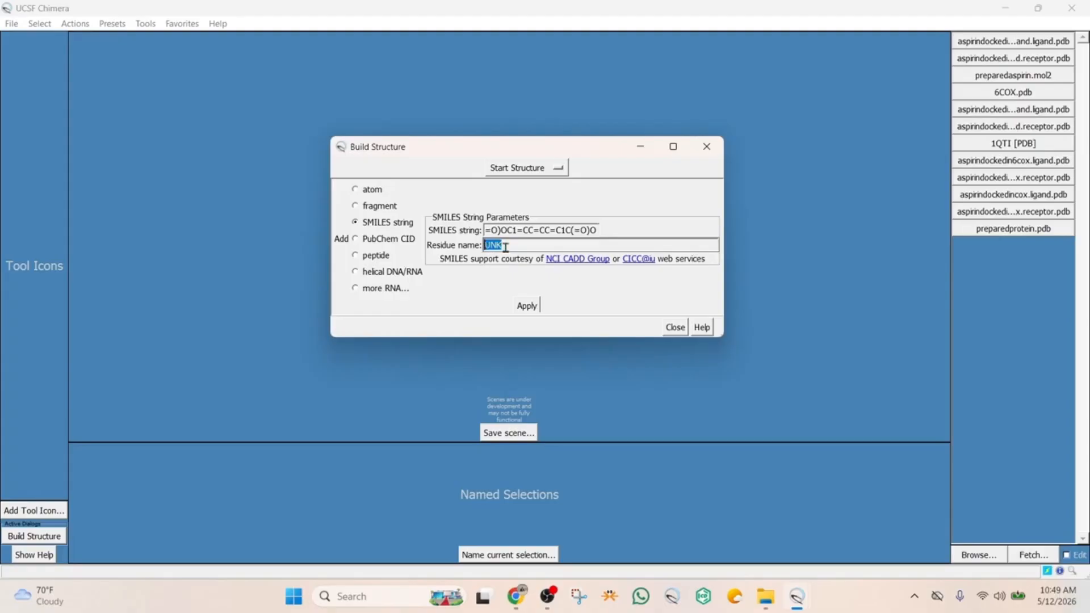
{"action": "left_click", "coordinate": [507, 246]}
{"action": "left_click", "coordinate": [527, 306]}
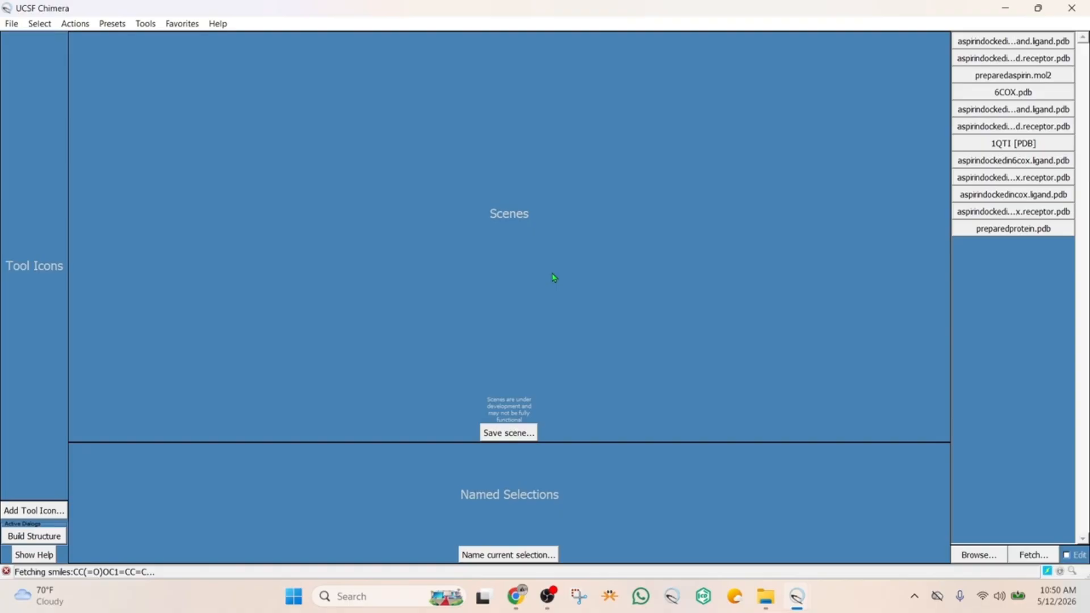
Dismiss the fetch error, build the structure again from the same SMILES string, and close the Build Structure dialog
{"action": "mouse_move", "coordinate": [797, 599]}
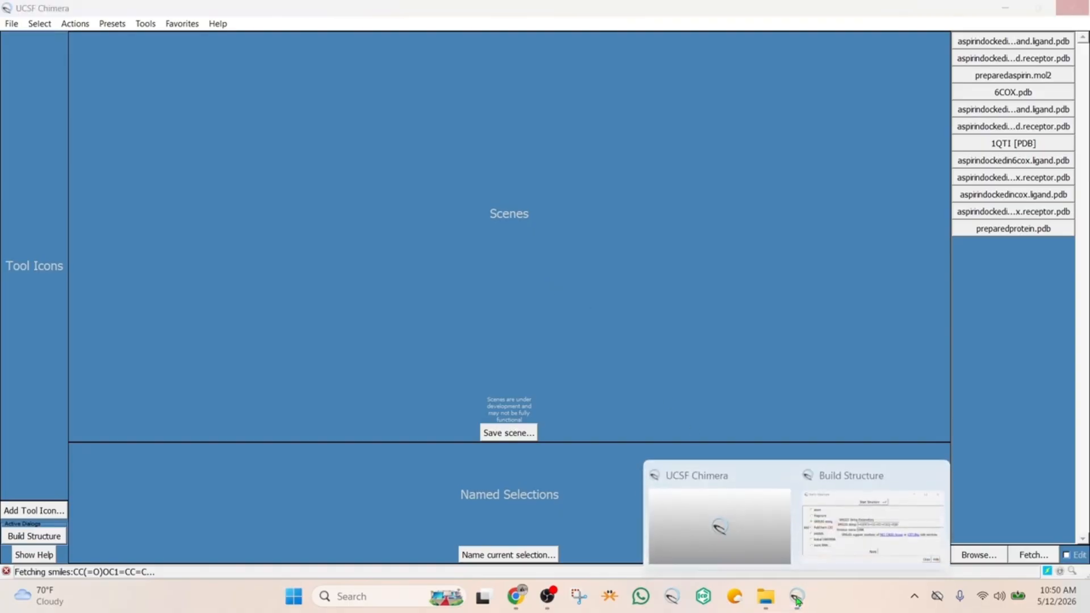
{"action": "left_click", "coordinate": [838, 527]}
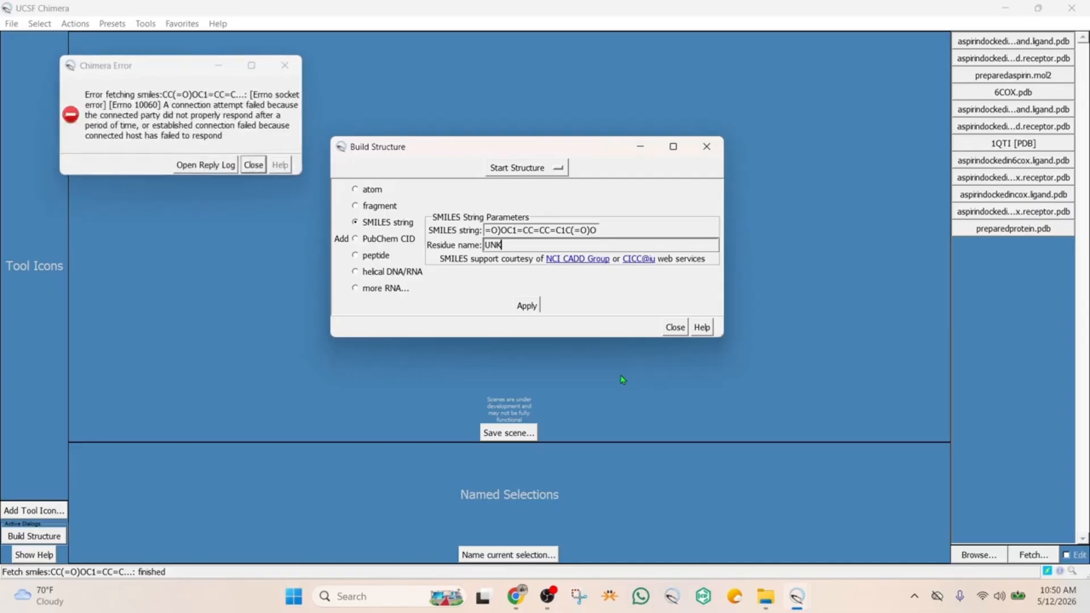
{"action": "left_click", "coordinate": [285, 67]}
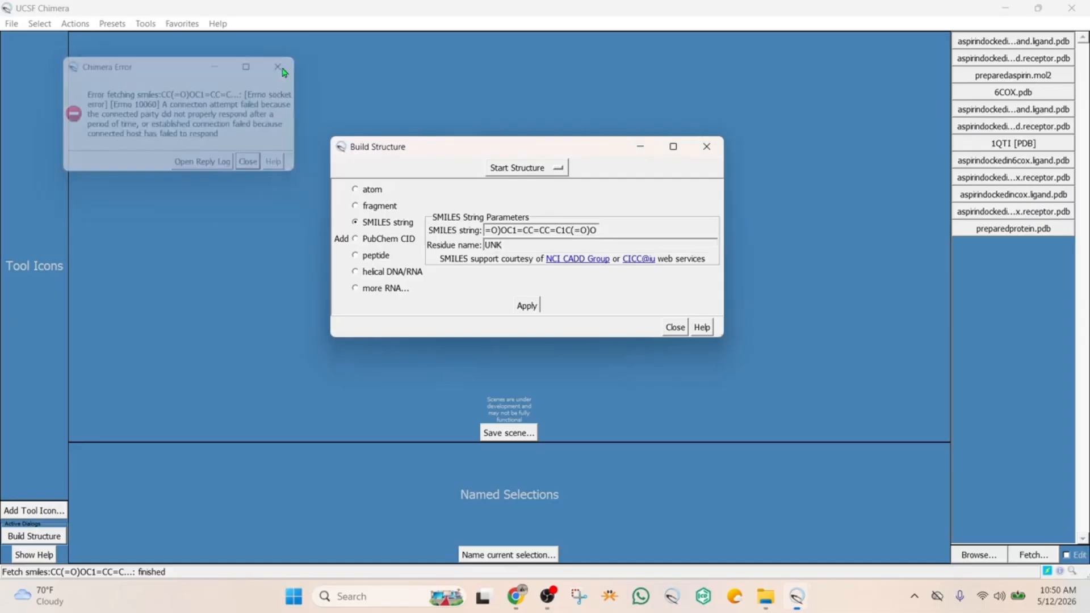
{"action": "left_click", "coordinate": [556, 230]}
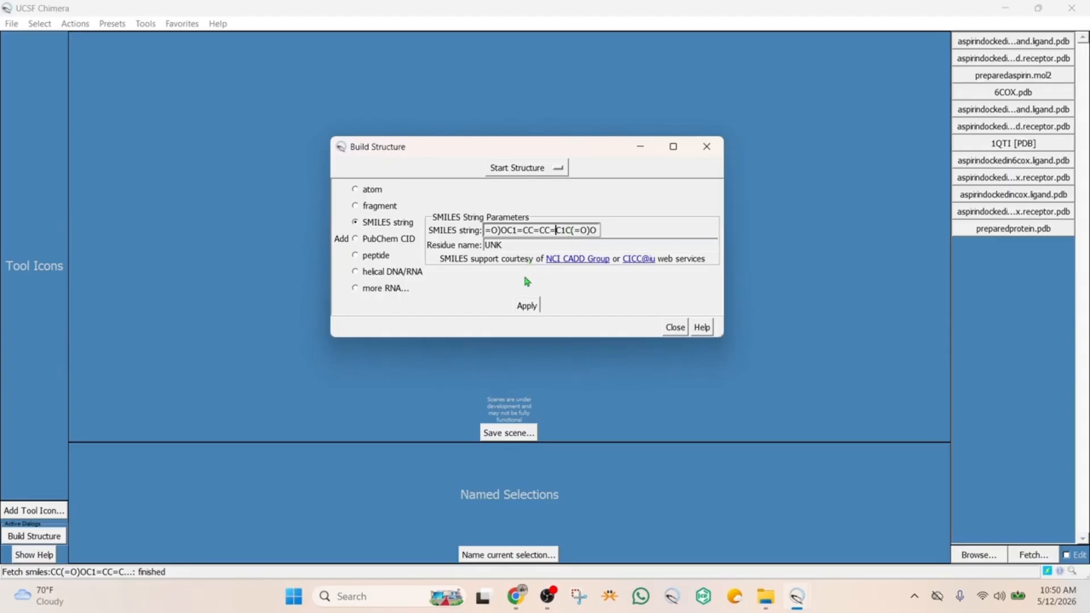
{"action": "left_click", "coordinate": [506, 245]}
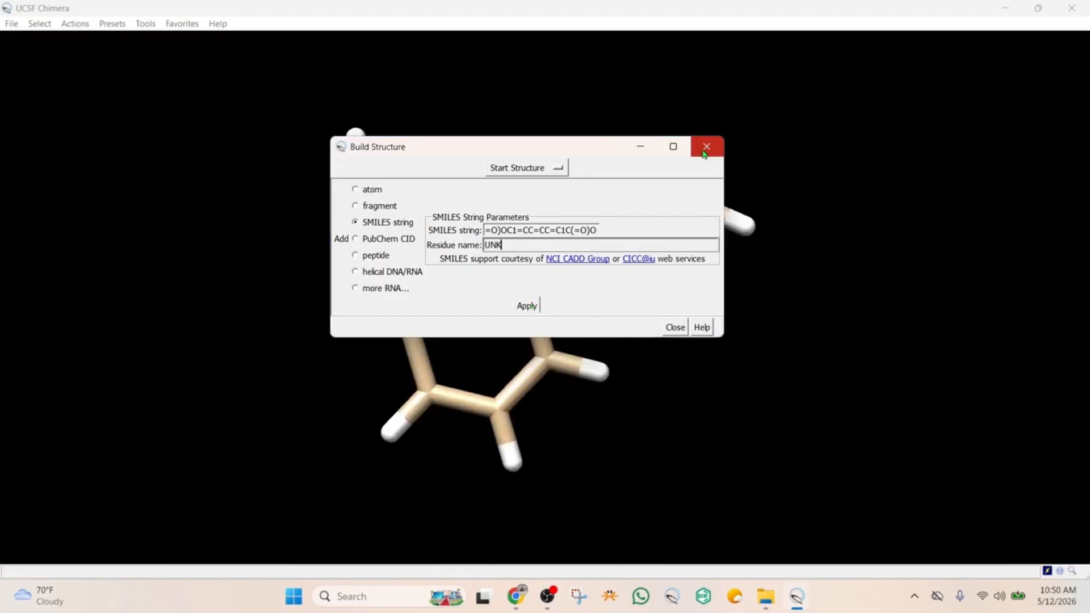
{"action": "left_click", "coordinate": [705, 148]}
{"action": "left_click_drag", "start_coordinate": [527, 205], "coordinate": [506, 216]}
{"action": "left_click_drag", "start_coordinate": [509, 308], "coordinate": [429, 341]}
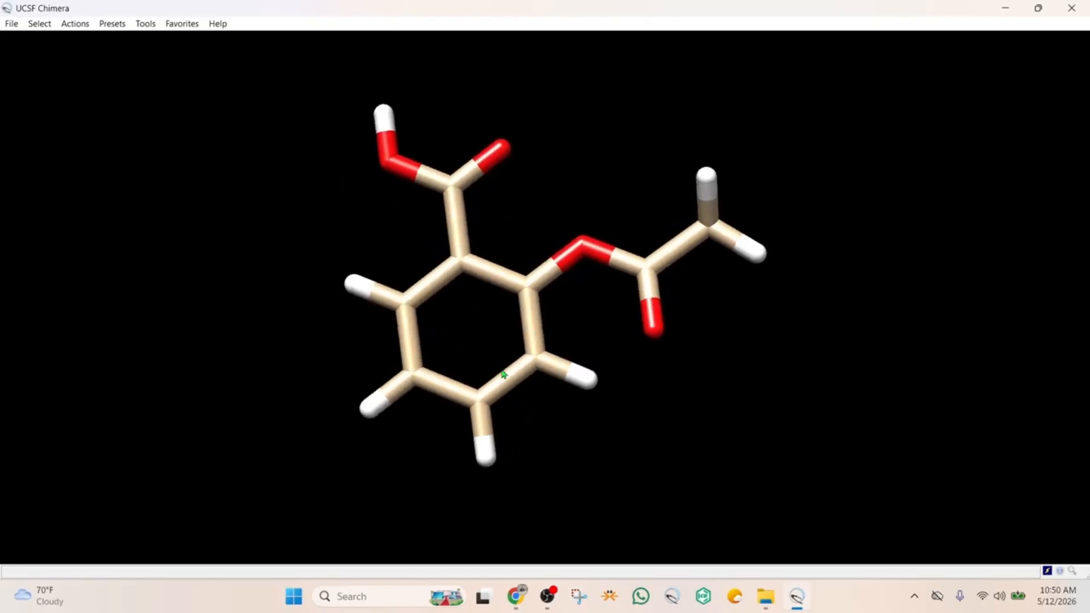
{"action": "left_click_drag", "start_coordinate": [503, 372], "coordinate": [520, 402]}
{"action": "mouse_move", "coordinate": [427, 294]}
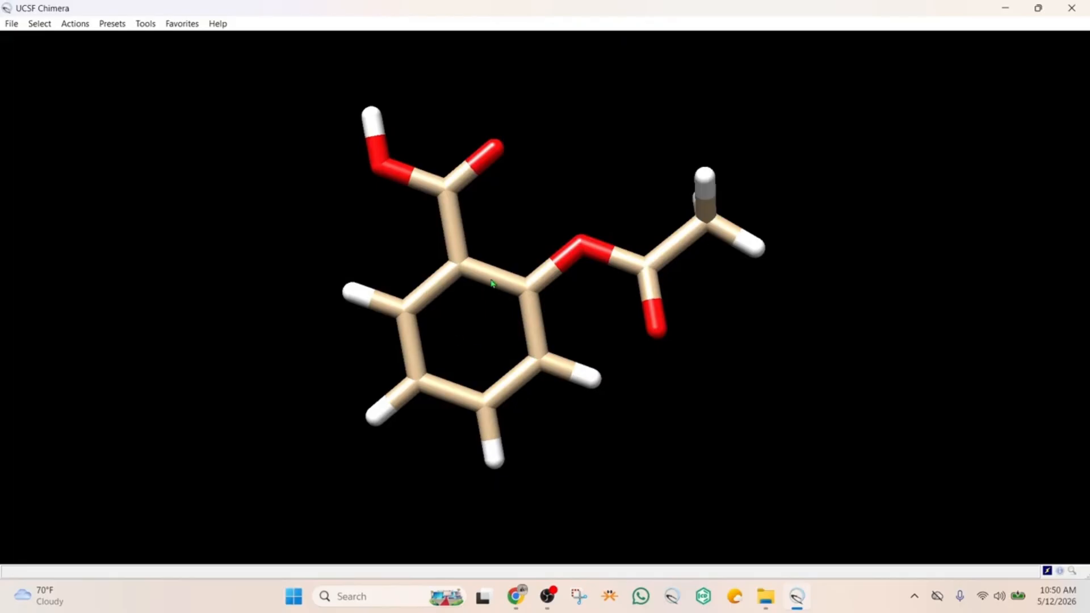
Start minimizing the aspirin structure with 100 steepest descent steps, 10 conjugate gradient steps and no fixed atoms
{"action": "left_click", "coordinate": [146, 25]}
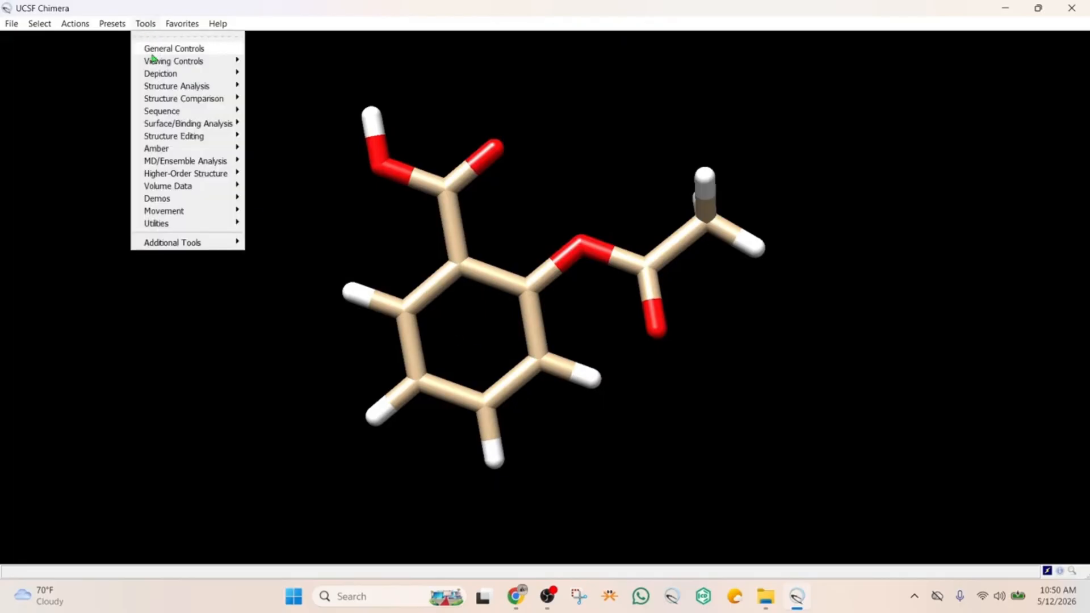
{"action": "mouse_move", "coordinate": [177, 141]}
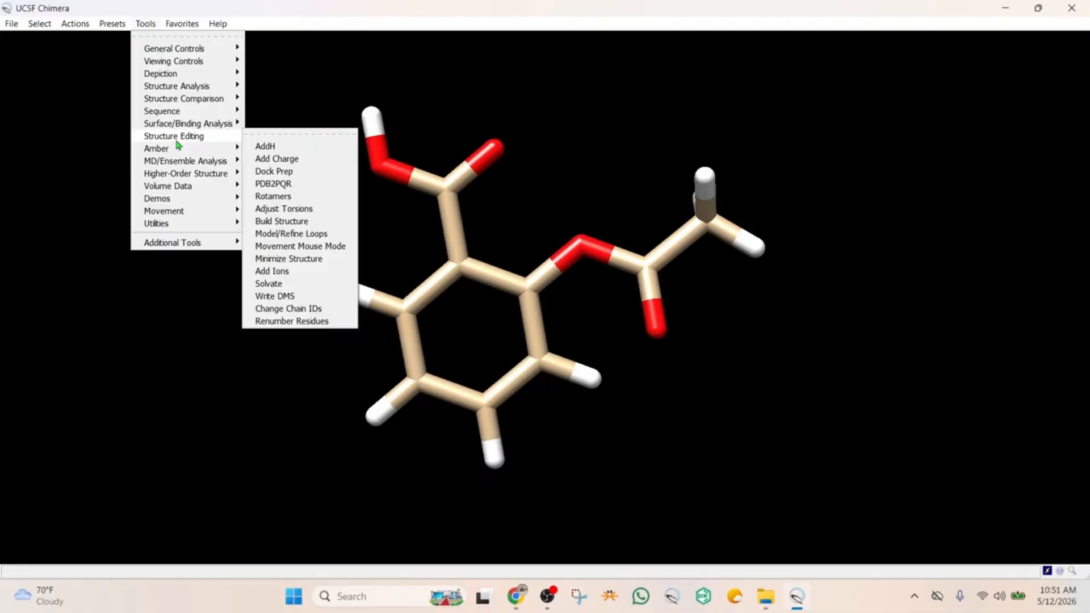
{"action": "left_click", "coordinate": [292, 259]}
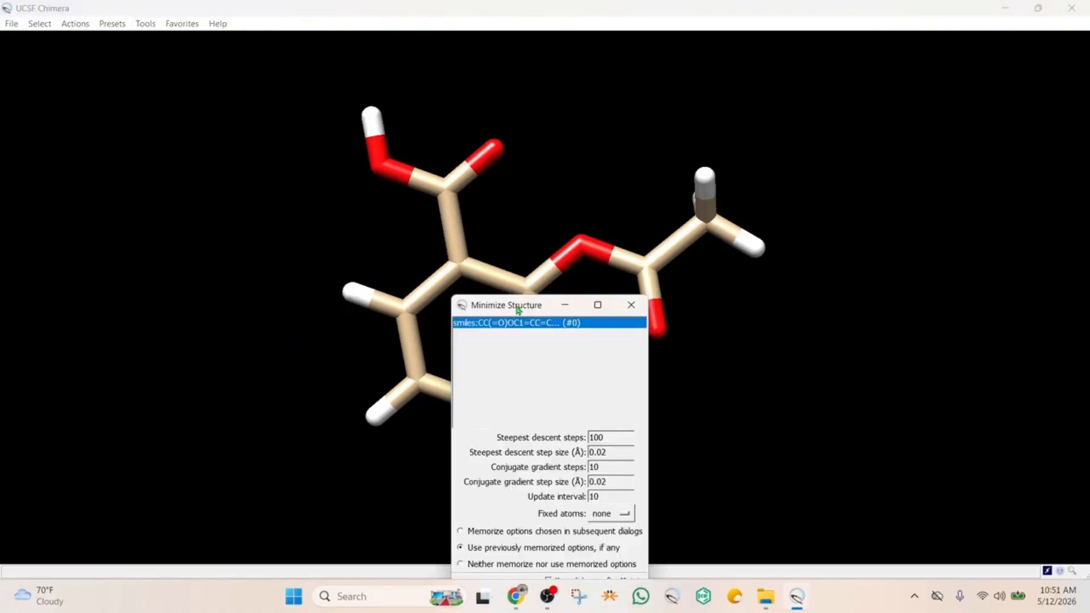
{"action": "left_click_drag", "start_coordinate": [519, 310], "coordinate": [473, 159]}
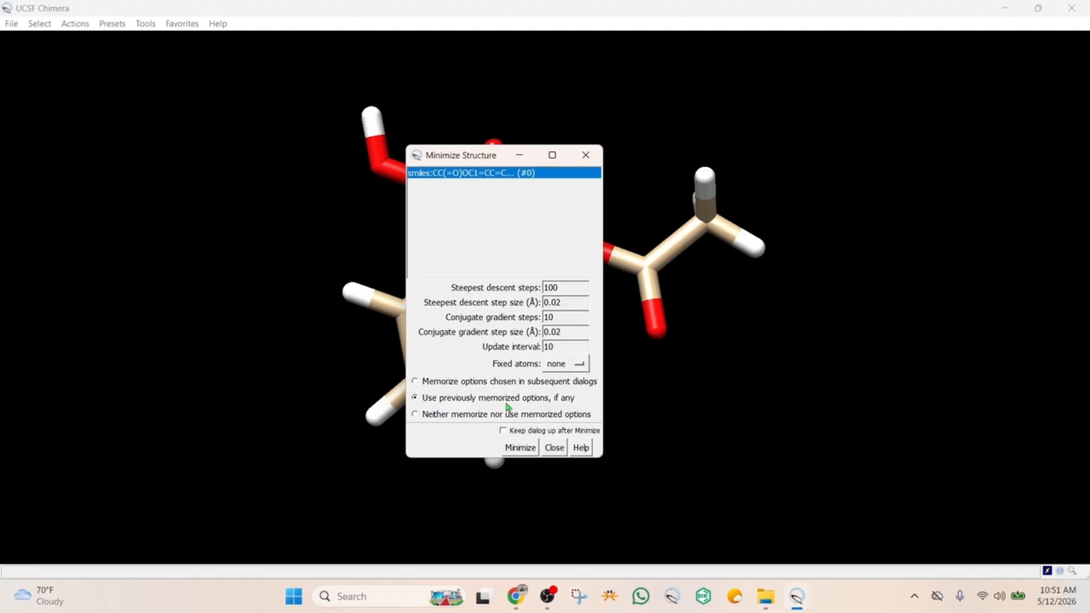
{"action": "left_click", "coordinate": [521, 449]}
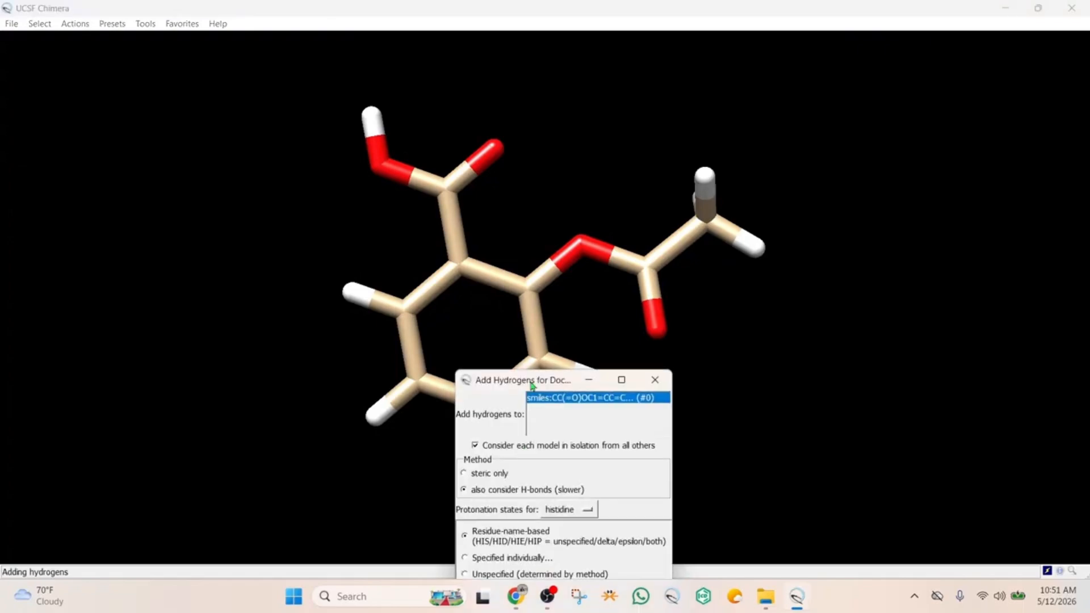
Add hydrogens with H-bonds considered, and assign AMBER ff14SB and Gasteiger charges with a net charge of +0 for UNK
{"action": "left_click_drag", "start_coordinate": [534, 385], "coordinate": [503, 179]}
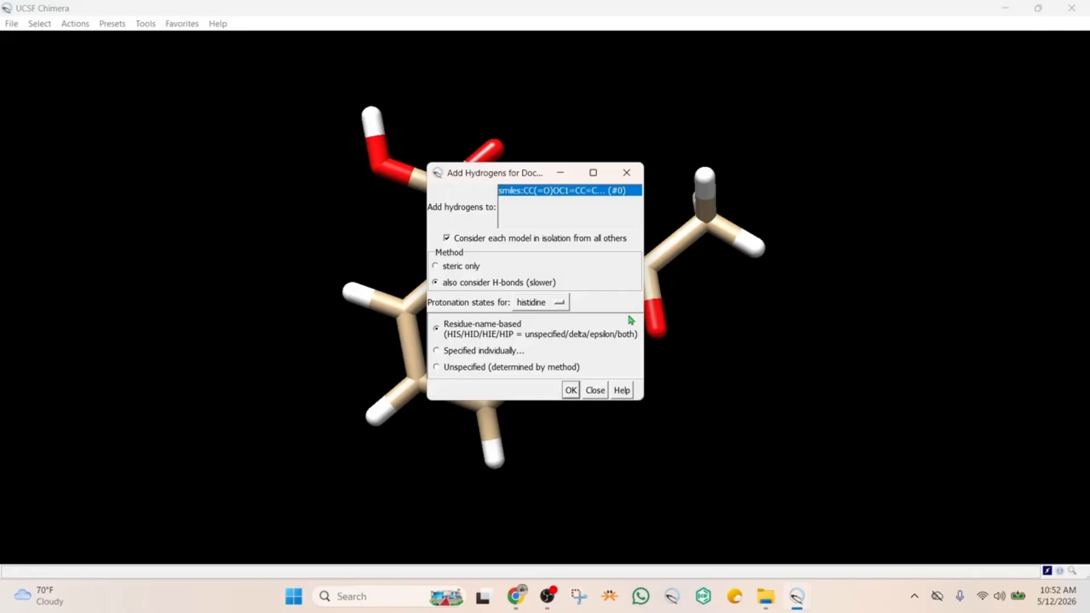
{"action": "left_click", "coordinate": [572, 391]}
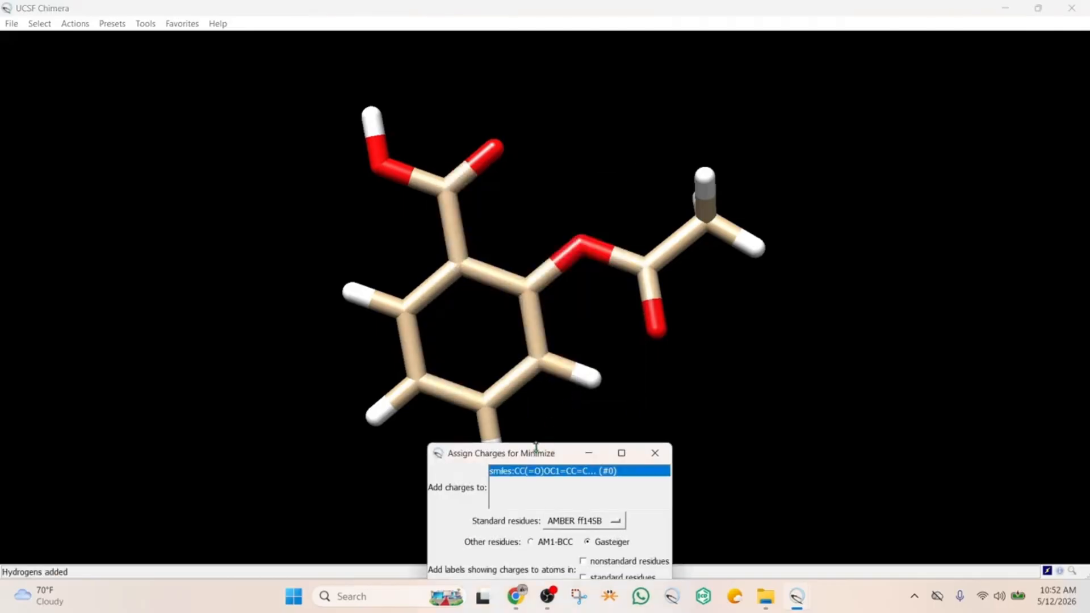
{"action": "left_click_drag", "start_coordinate": [539, 451], "coordinate": [559, 94]}
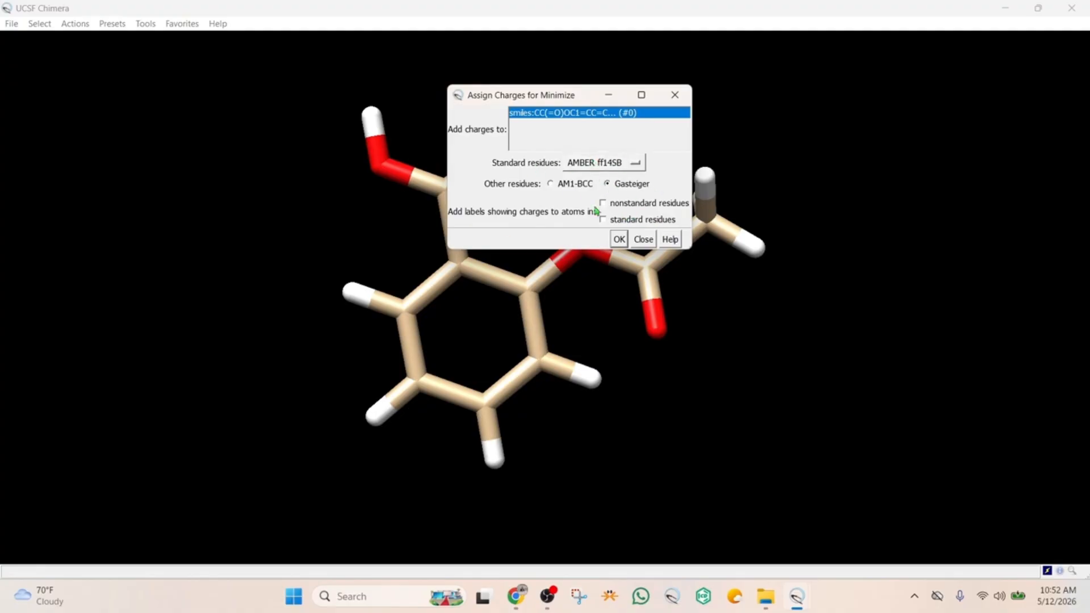
{"action": "left_click", "coordinate": [619, 239]}
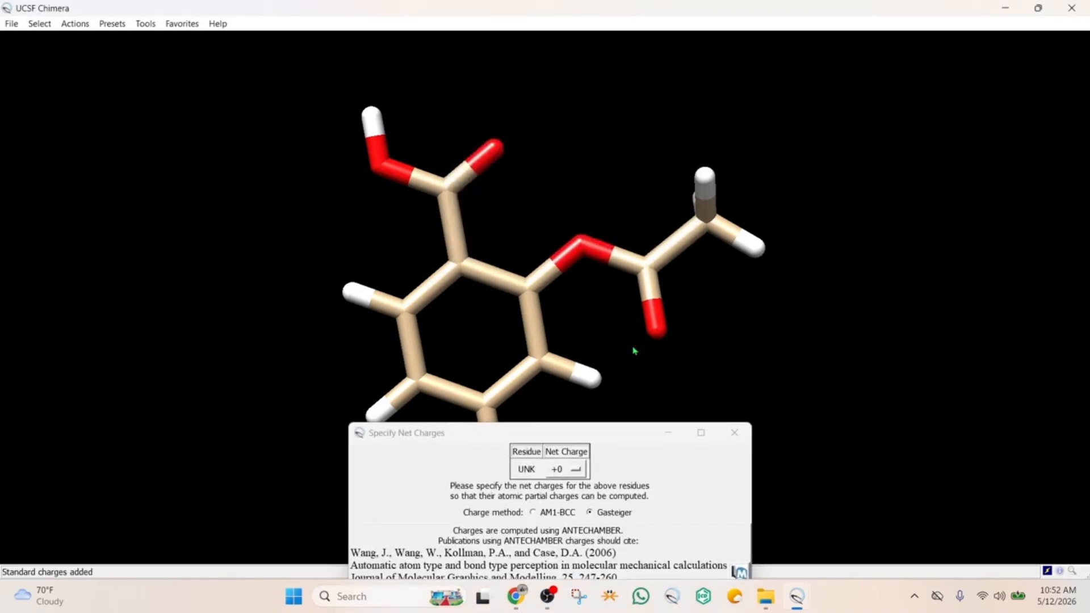
{"action": "left_click_drag", "start_coordinate": [621, 435], "coordinate": [701, 150]}
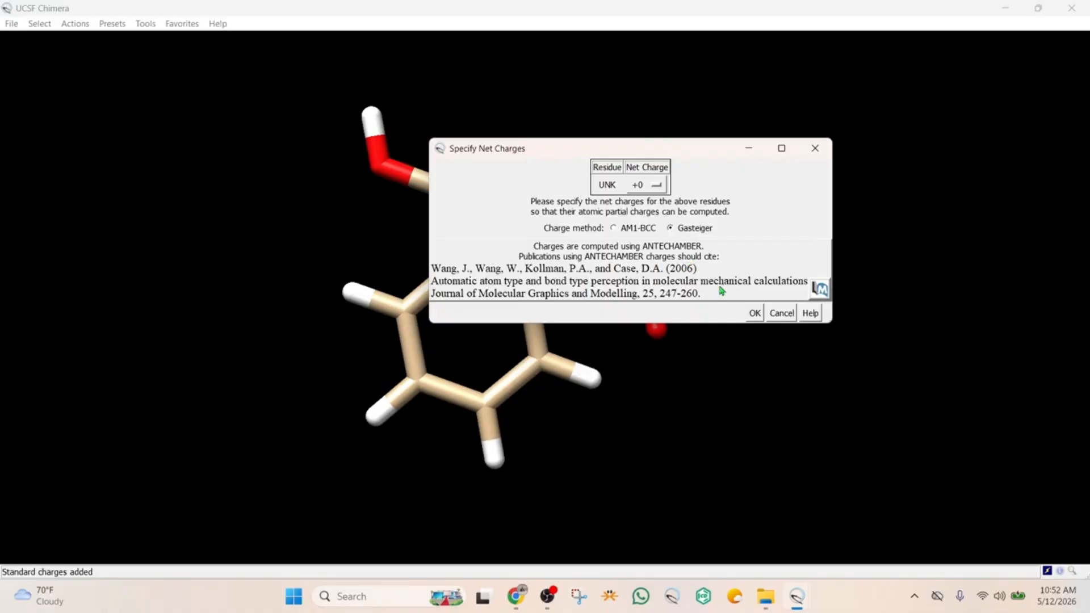
{"action": "left_click", "coordinate": [754, 314]}
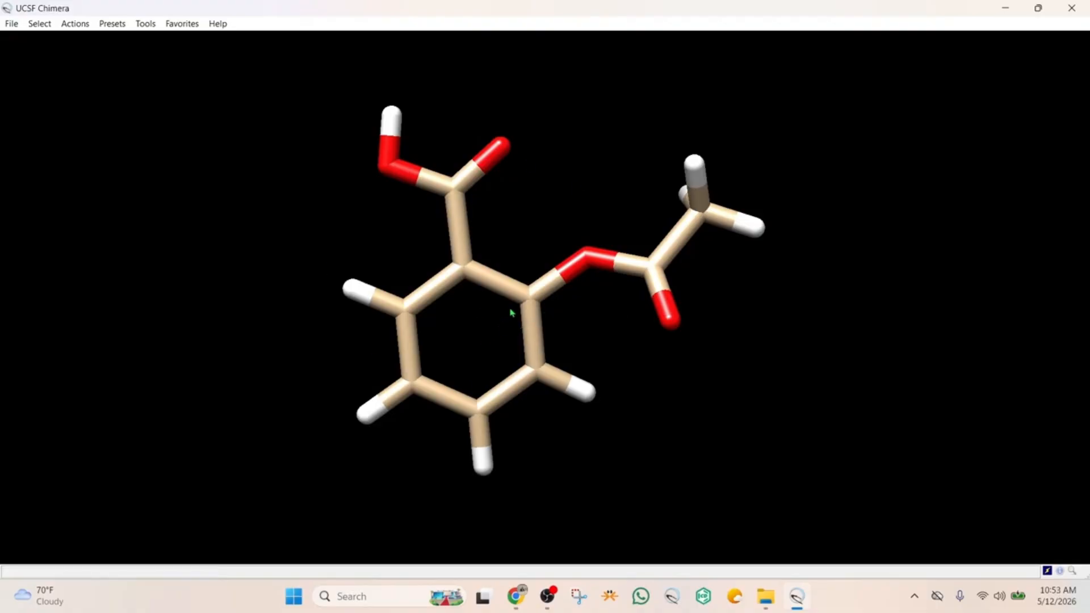
Save the minimized ligand in Mol2 format as preparedaspirin.mol2 in the workshop cadd folder
{"action": "left_click", "coordinate": [11, 26]}
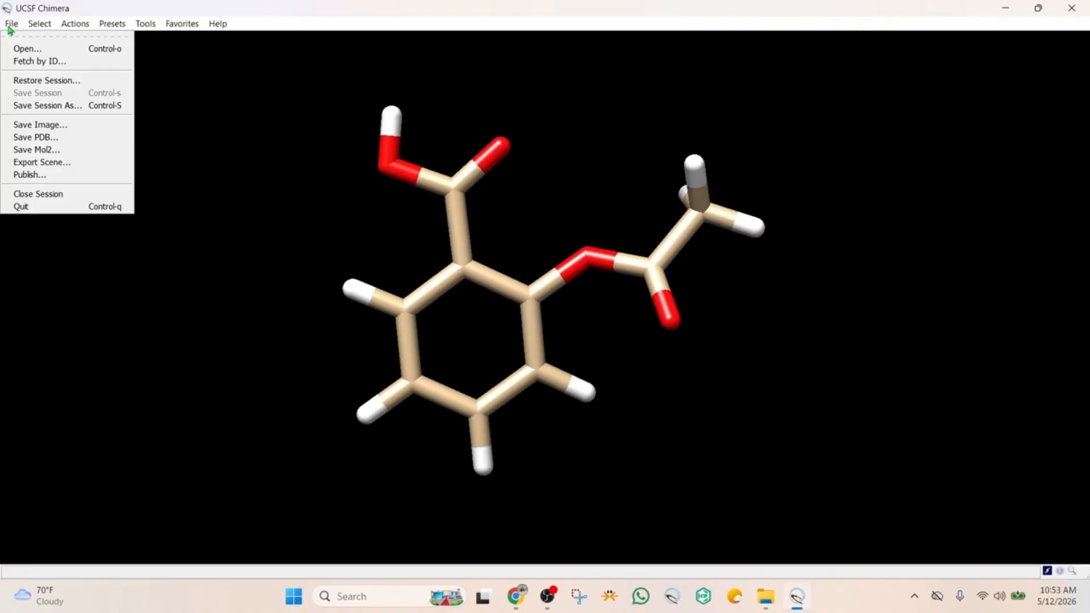
{"action": "left_click", "coordinate": [47, 151]}
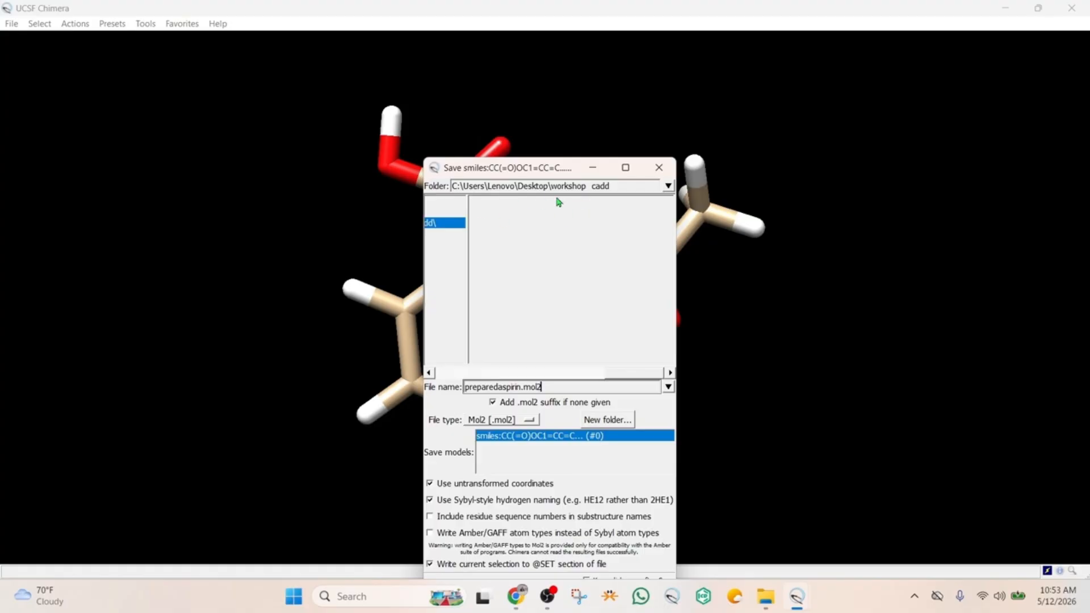
{"action": "left_click", "coordinate": [551, 387]}
{"action": "left_click_drag", "start_coordinate": [548, 170], "coordinate": [539, 69]}
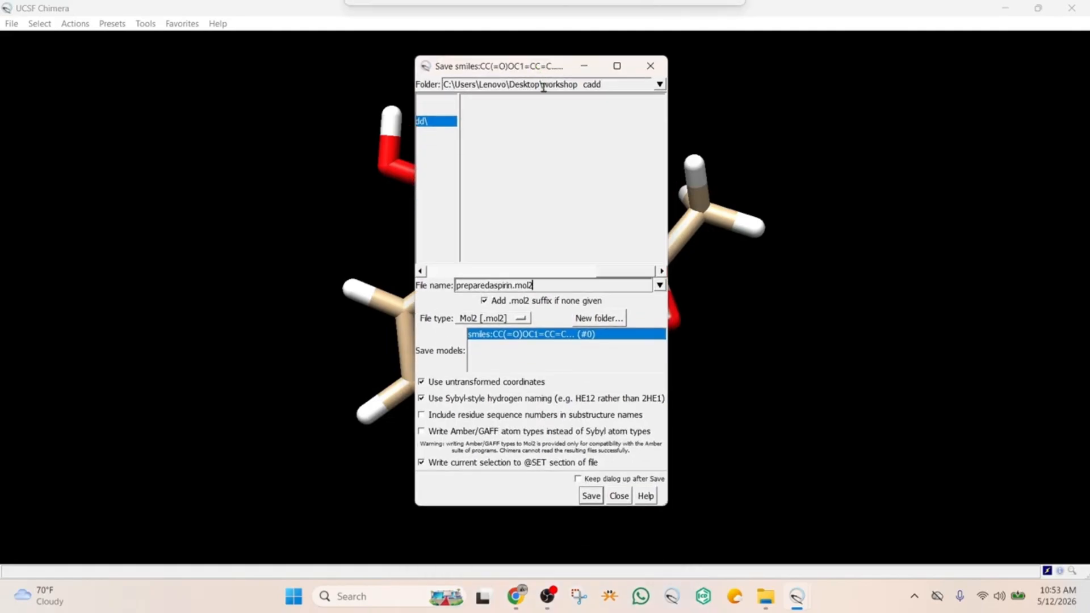
{"action": "left_click", "coordinate": [591, 496]}
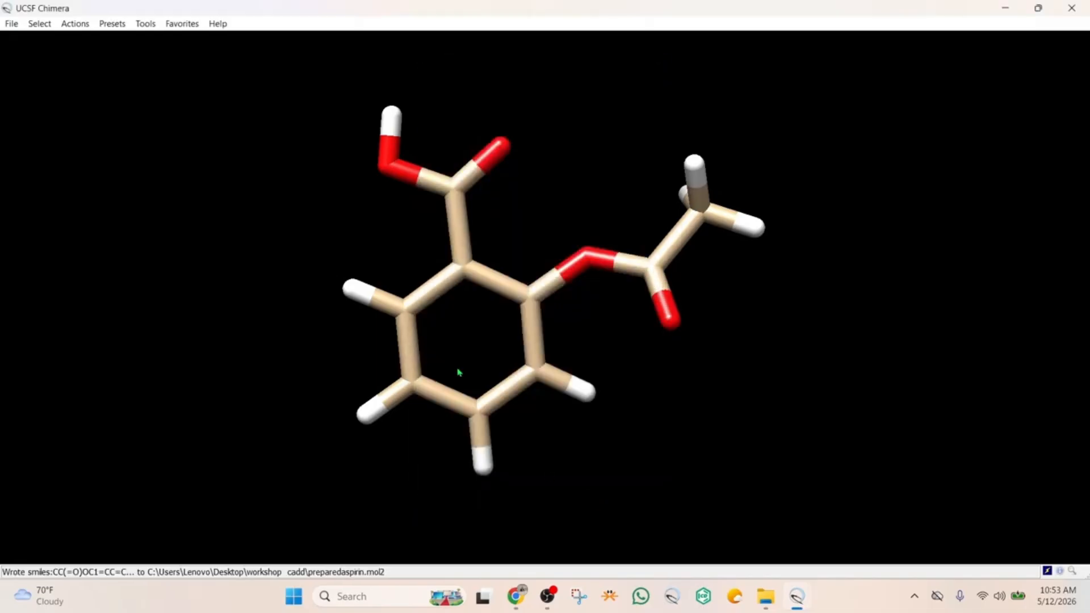
Close the ligand session and open the protein file 6COX.pdb from the workshop cadd folder
{"action": "left_click", "coordinate": [11, 25]}
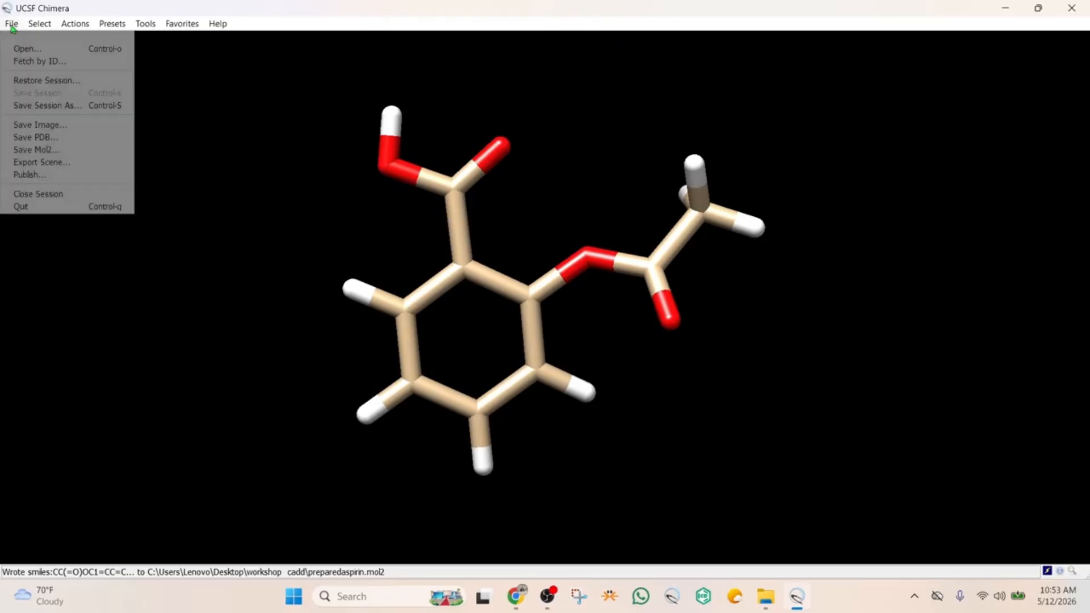
{"action": "left_click", "coordinate": [40, 195]}
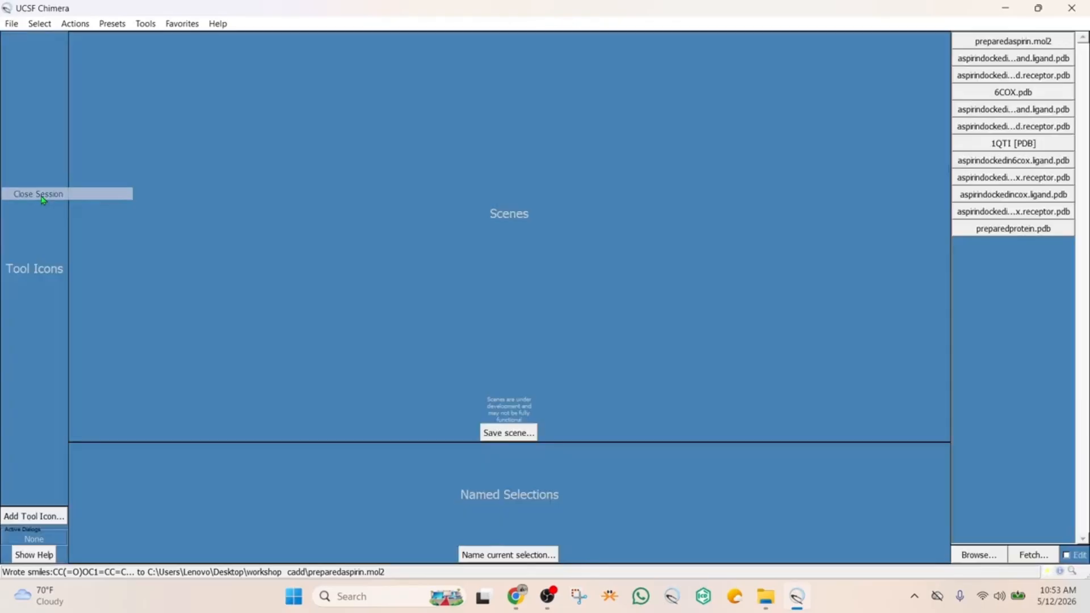
{"action": "left_click", "coordinate": [13, 24]}
{"action": "left_click", "coordinate": [33, 51]}
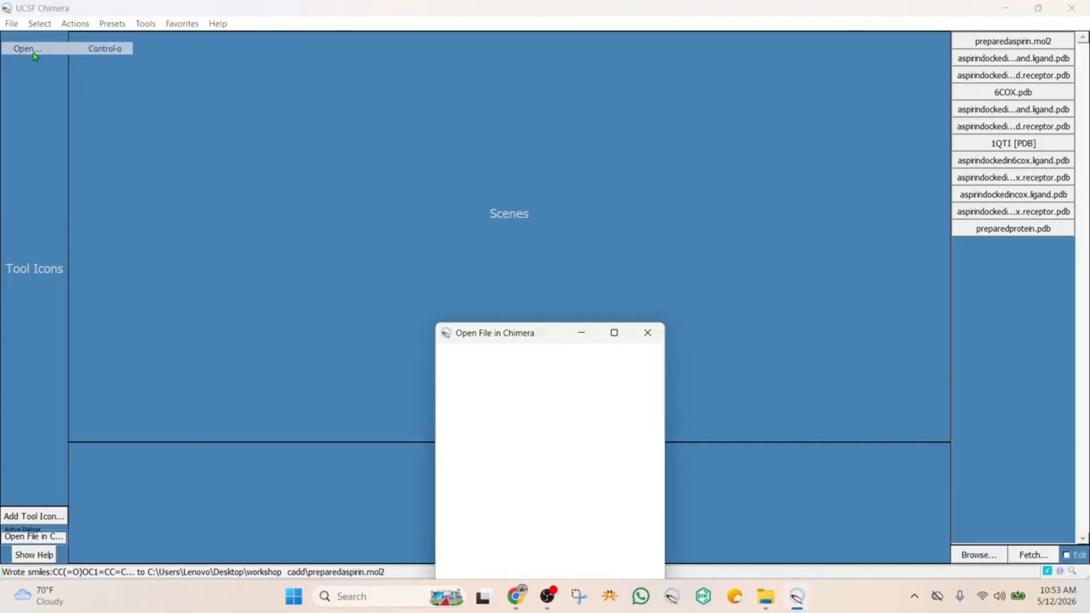
{"action": "left_click_drag", "start_coordinate": [541, 345], "coordinate": [555, 270]}
{"action": "left_click", "coordinate": [507, 296]}
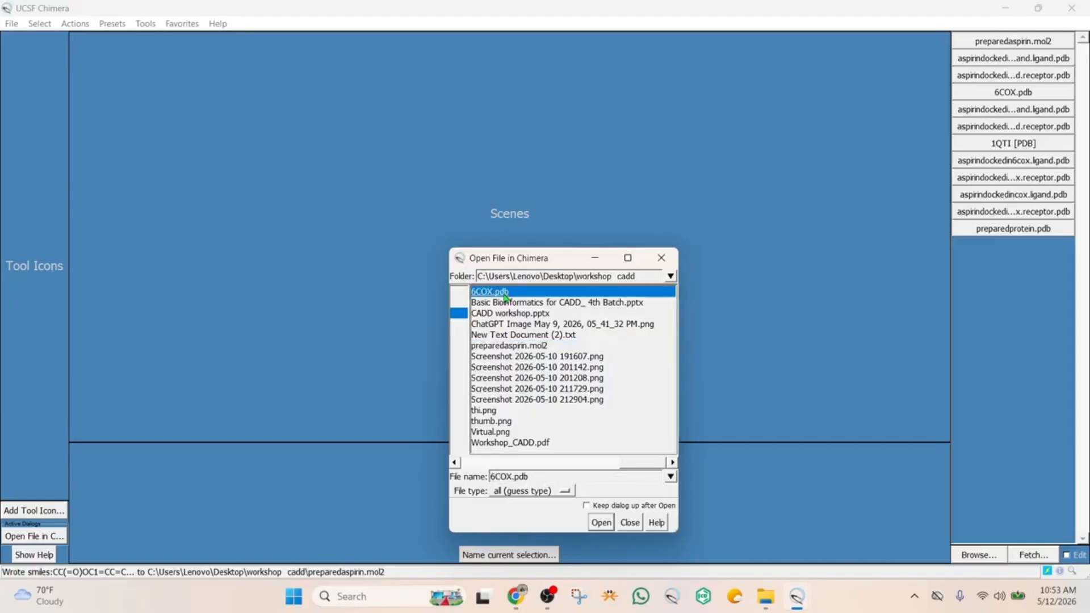
{"action": "left_click", "coordinate": [602, 523]}
Select chain B of the 6COX protein and delete its atoms and bonds
{"action": "left_click_drag", "start_coordinate": [615, 226], "coordinate": [628, 283]}
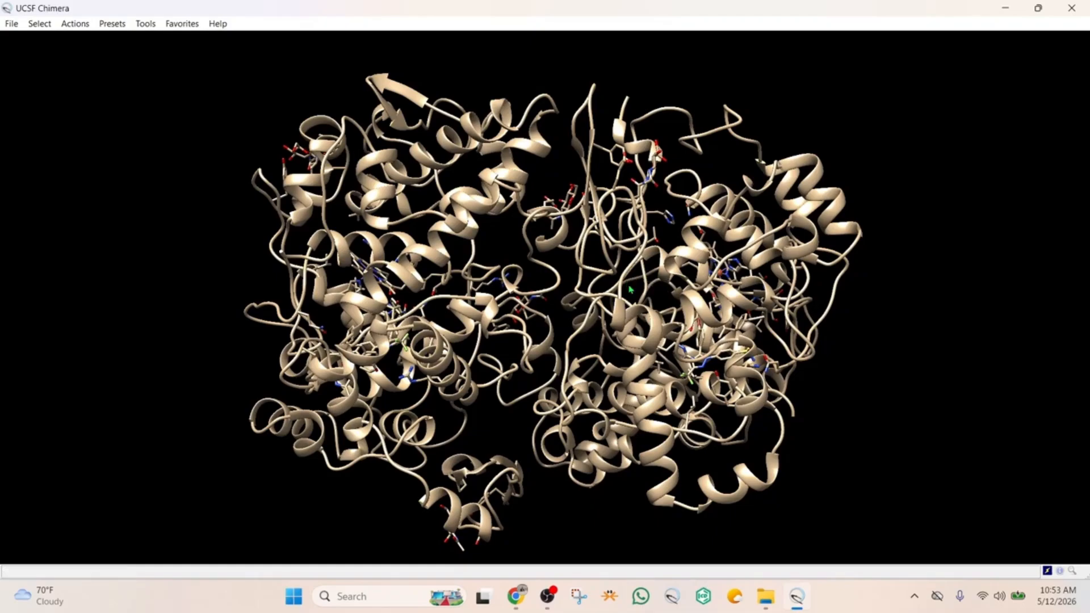
{"action": "left_click_drag", "start_coordinate": [640, 271], "coordinate": [633, 295]}
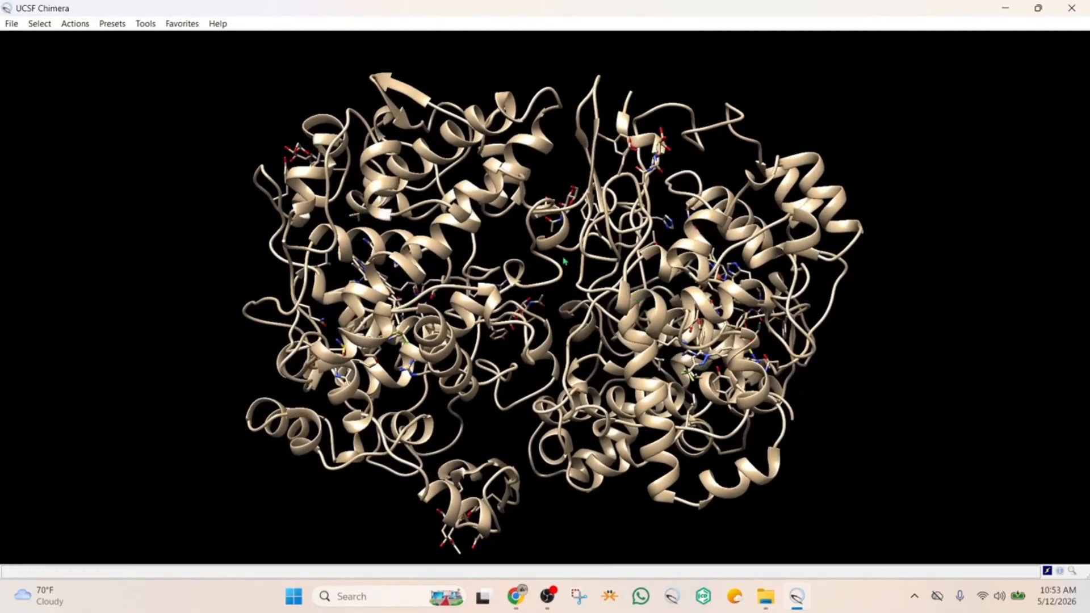
{"action": "left_click", "coordinate": [41, 23]}
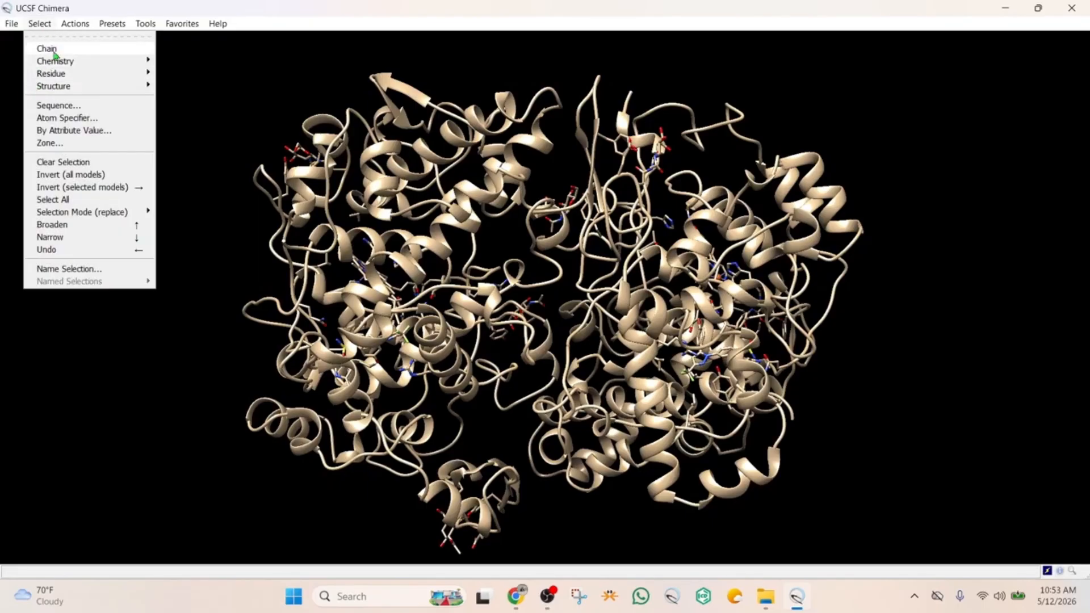
{"action": "mouse_move", "coordinate": [55, 54]}
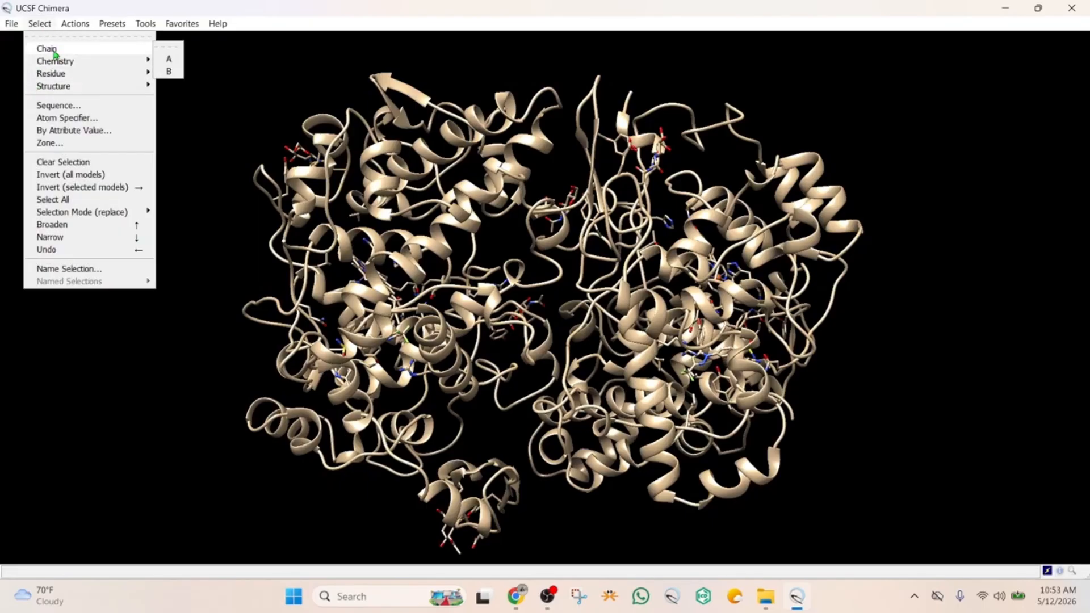
{"action": "left_click", "coordinate": [169, 71]}
{"action": "left_click", "coordinate": [71, 25]}
{"action": "mouse_move", "coordinate": [97, 50]}
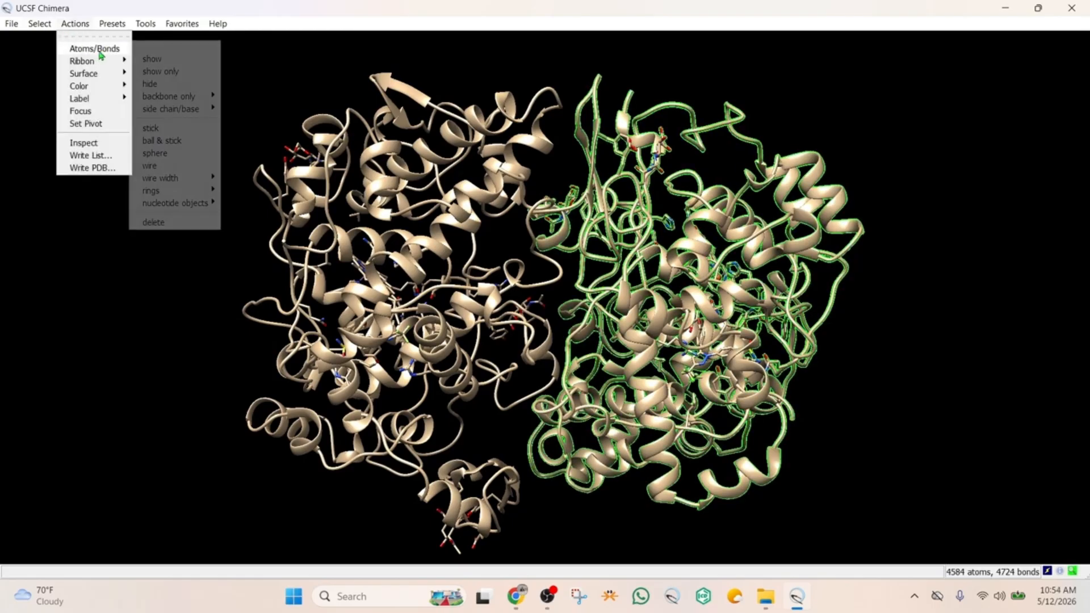
{"action": "left_click", "coordinate": [162, 226]}
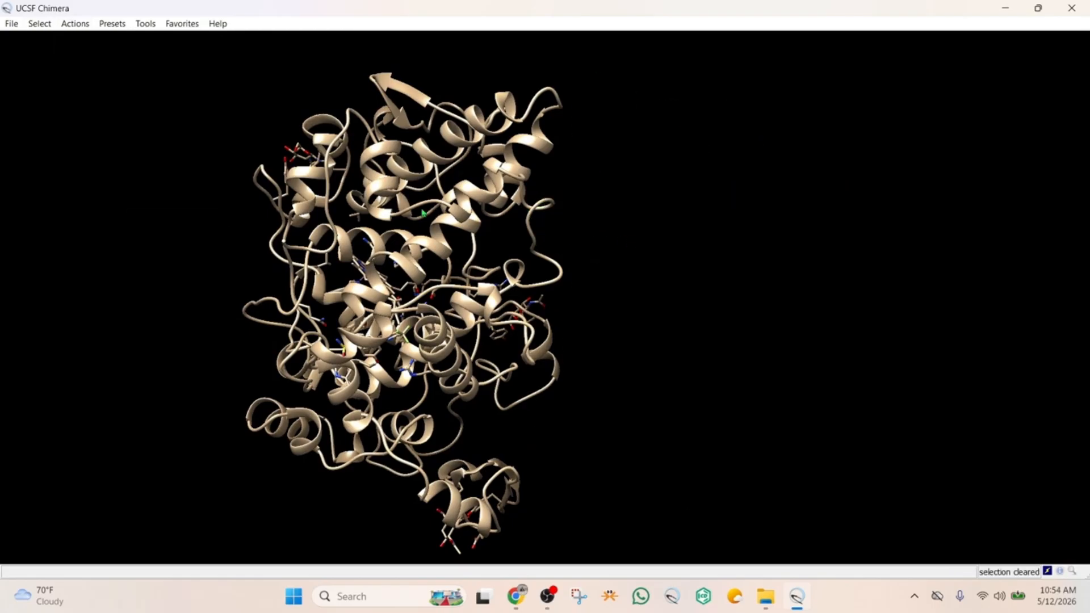
Select the HEM residue in the remaining chain and delete its atoms and bonds
{"action": "left_click_drag", "start_coordinate": [574, 241], "coordinate": [651, 376]}
{"action": "left_click_drag", "start_coordinate": [619, 344], "coordinate": [661, 374]}
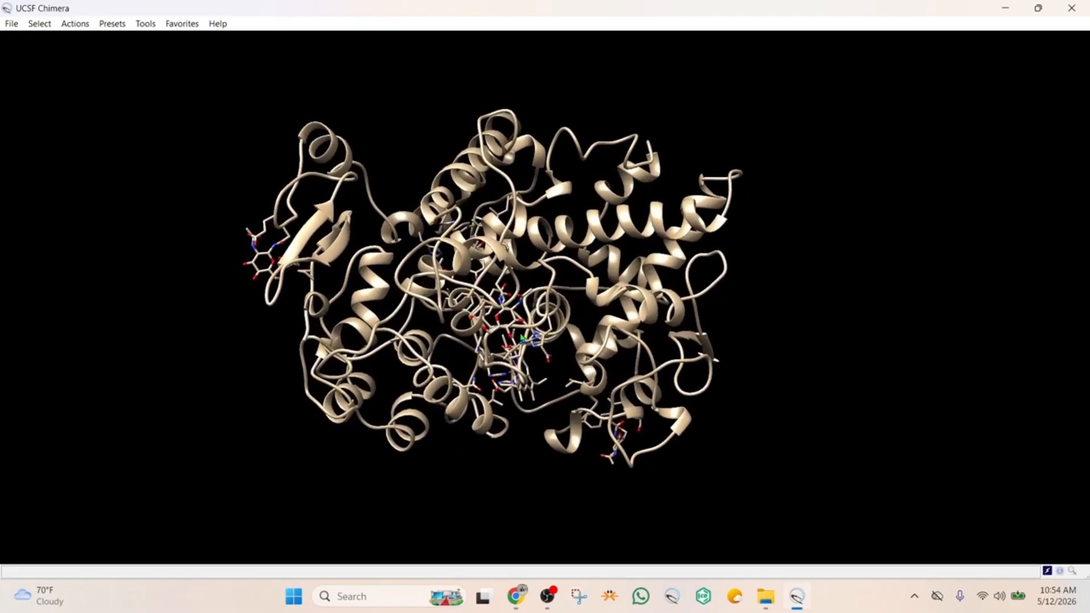
{"action": "mouse_move", "coordinate": [522, 335]}
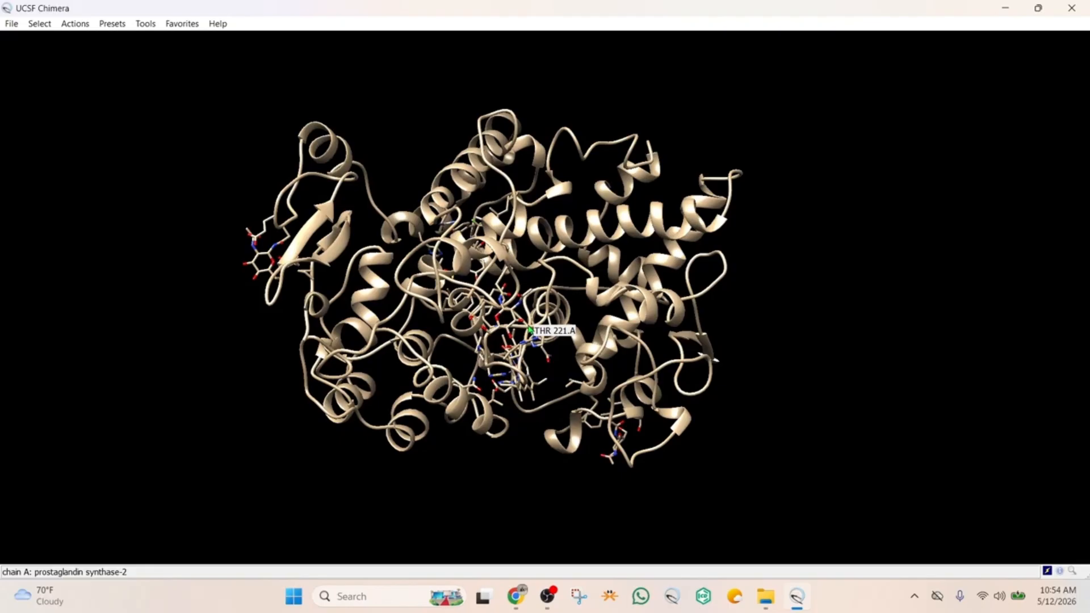
{"action": "left_click", "coordinate": [39, 23]}
{"action": "mouse_move", "coordinate": [54, 74]}
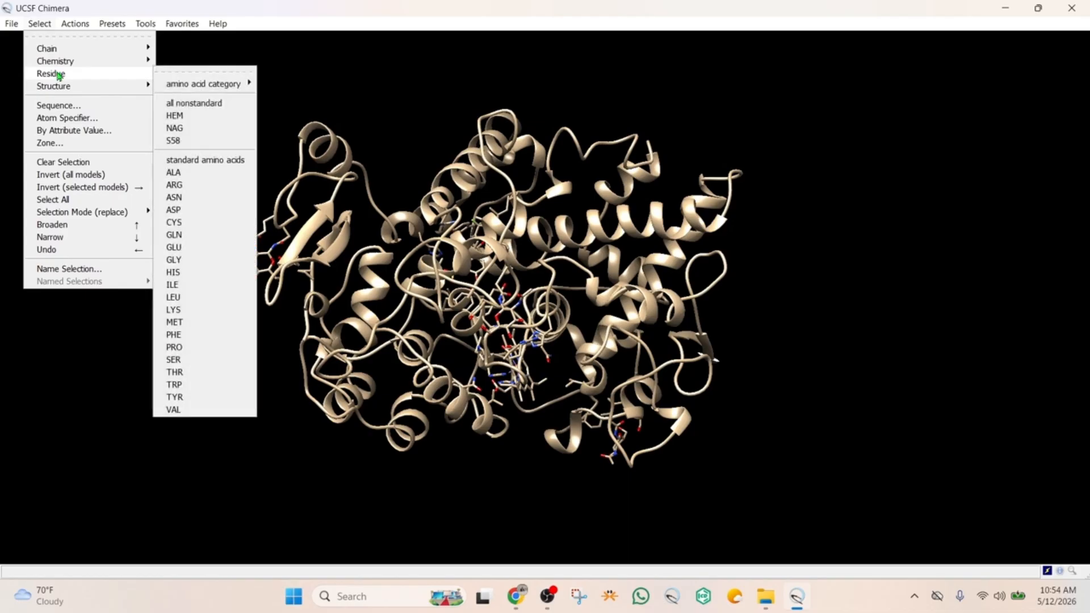
{"action": "left_click", "coordinate": [176, 119]}
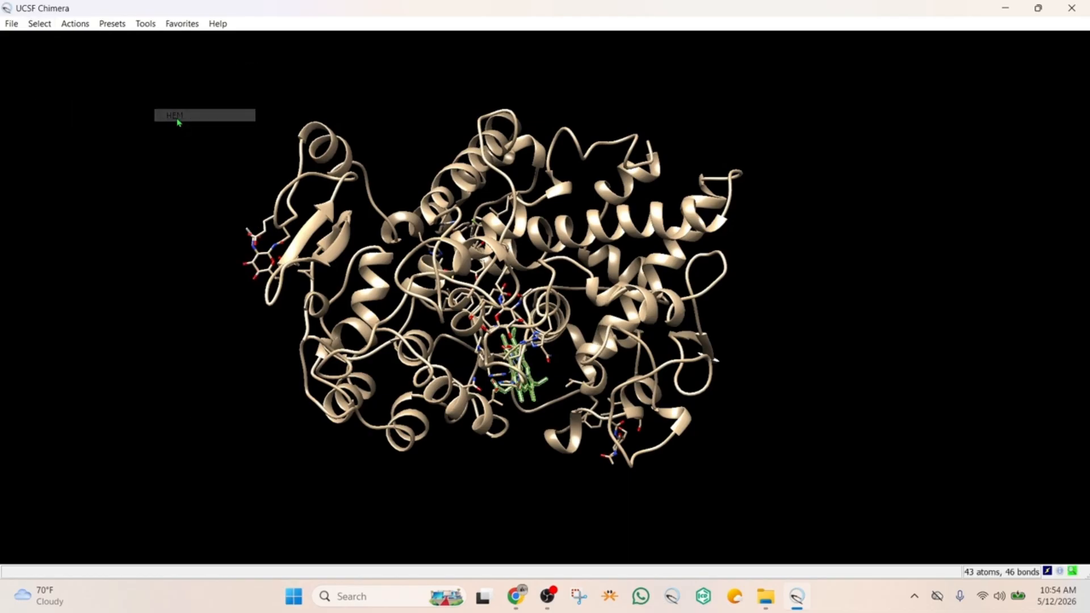
{"action": "left_click", "coordinate": [75, 25]}
{"action": "mouse_move", "coordinate": [102, 50]}
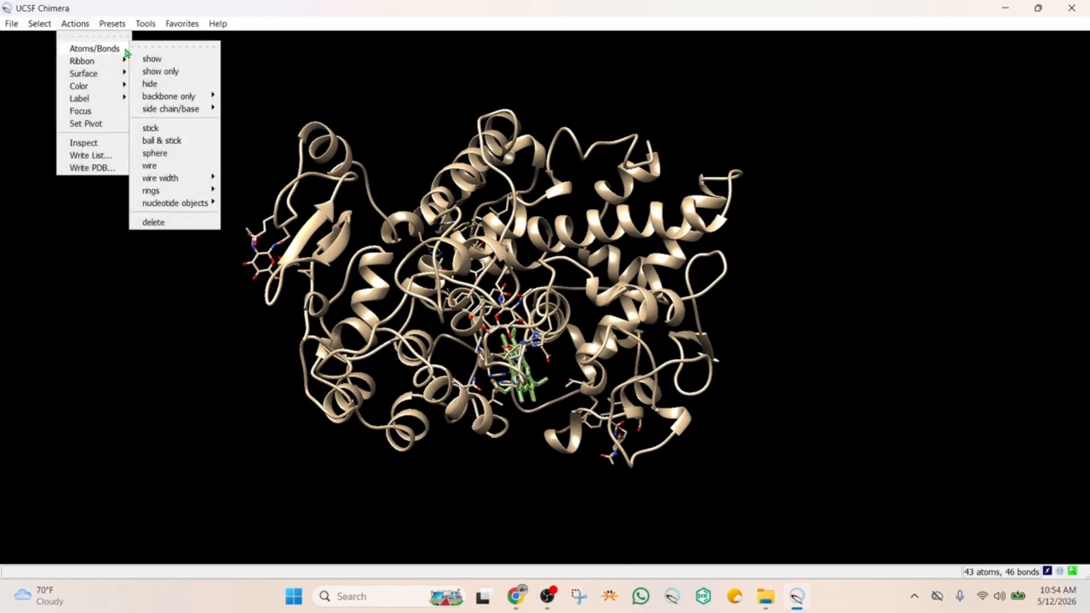
{"action": "left_click", "coordinate": [159, 223]}
Select the NAG residues in the protein and delete their atoms and bonds
{"action": "left_click", "coordinate": [39, 24]}
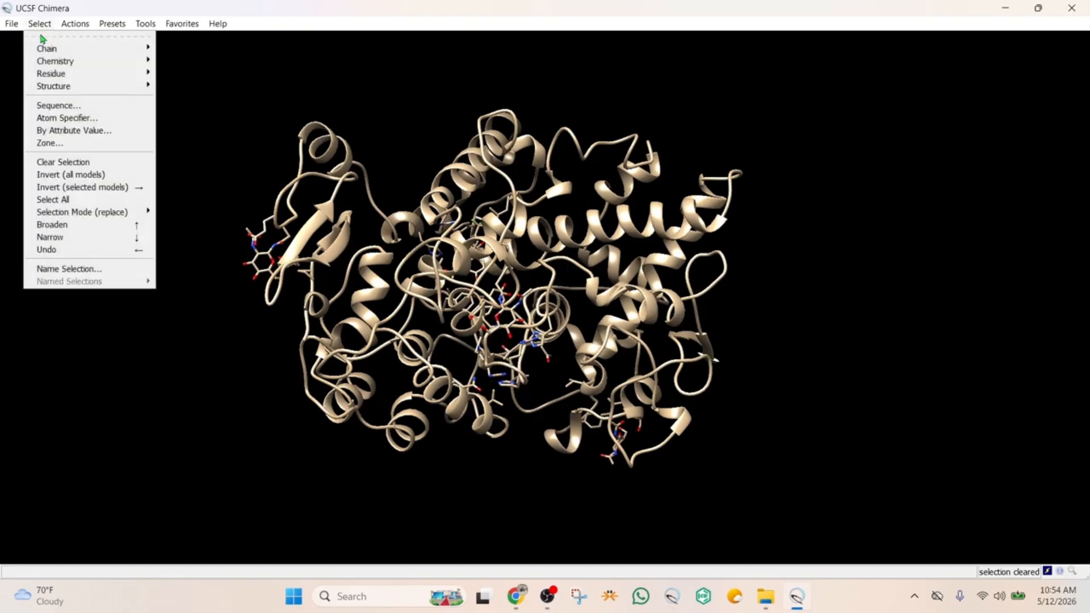
{"action": "mouse_move", "coordinate": [50, 74]}
{"action": "left_click", "coordinate": [188, 116]}
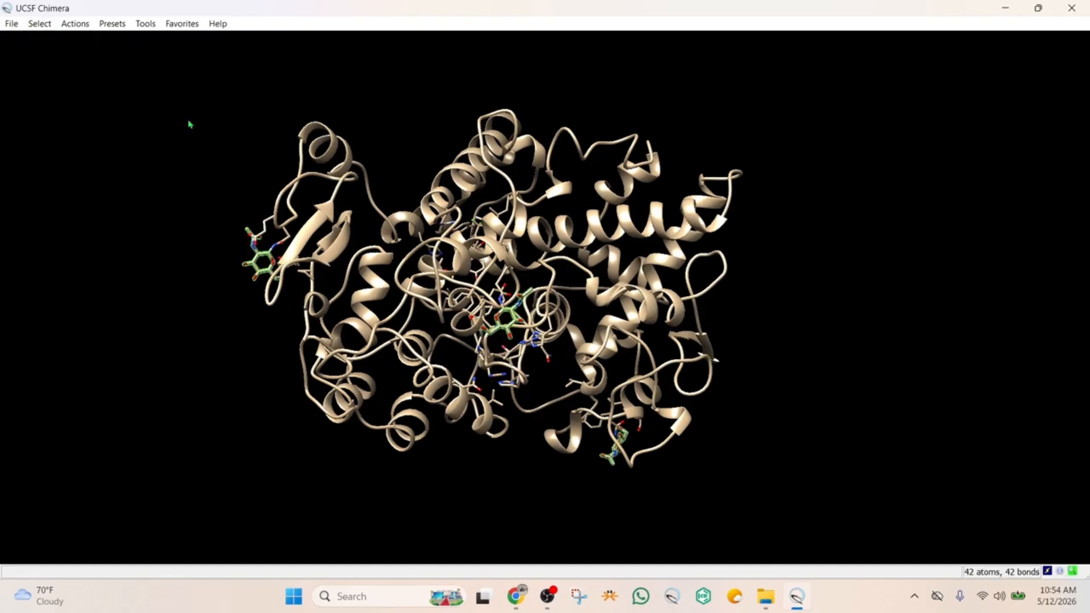
{"action": "left_click", "coordinate": [75, 24]}
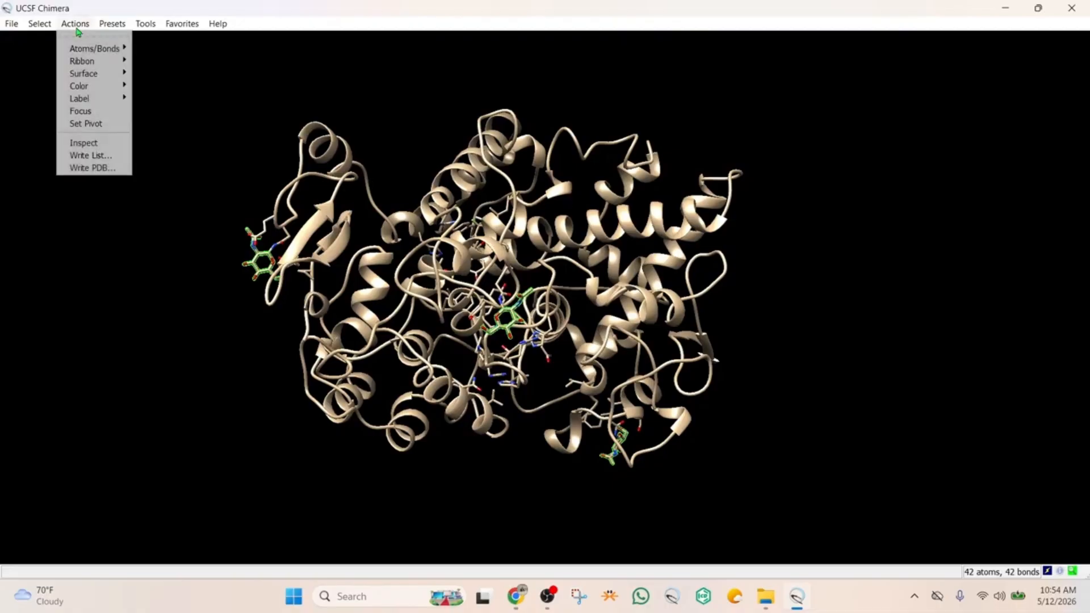
{"action": "mouse_move", "coordinate": [91, 49]}
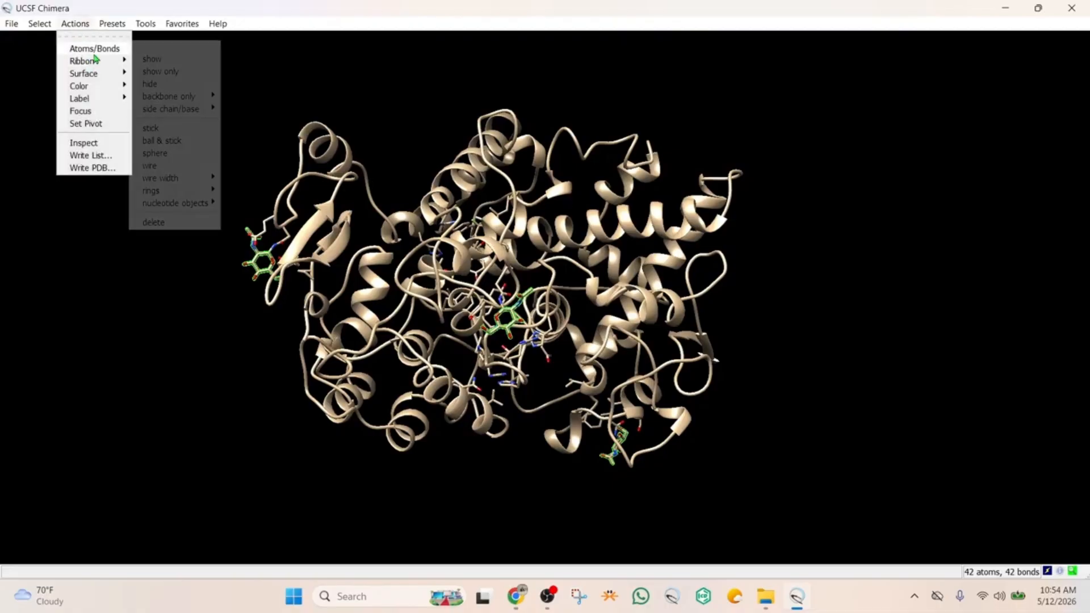
{"action": "left_click", "coordinate": [153, 222]}
Run Dock Prep on 6COX.pdb with solvent deletion, Dunbrack 2010 side-chain replacement, added hydrogens and charges, and no Mol2 file output
{"action": "mouse_move", "coordinate": [467, 253]}
{"action": "left_mouse_down"}
{"action": "mouse_move", "coordinate": [481, 236]}
{"action": "mouse_move", "coordinate": [466, 236]}
{"action": "left_mouse_up"}
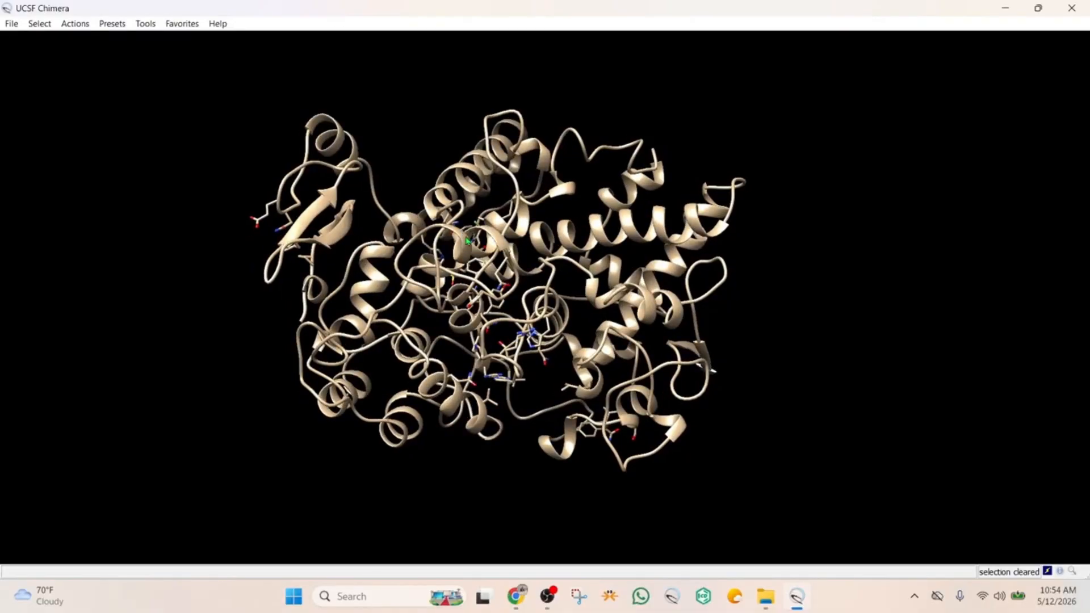
{"action": "middle_click_drag", "start_coordinate": [488, 247], "coordinate": [513, 253]}
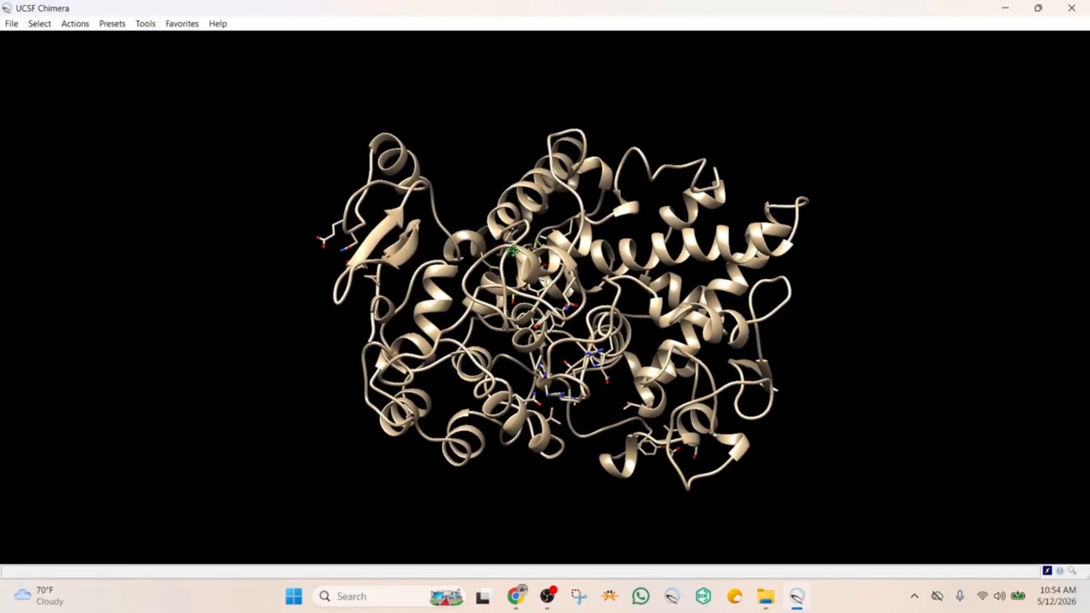
{"action": "scroll", "coordinate": [557, 276], "scroll_direction": "down", "scroll_amount": 3}
{"action": "scroll", "coordinate": [557, 276], "scroll_direction": "down", "scroll_amount": 1}
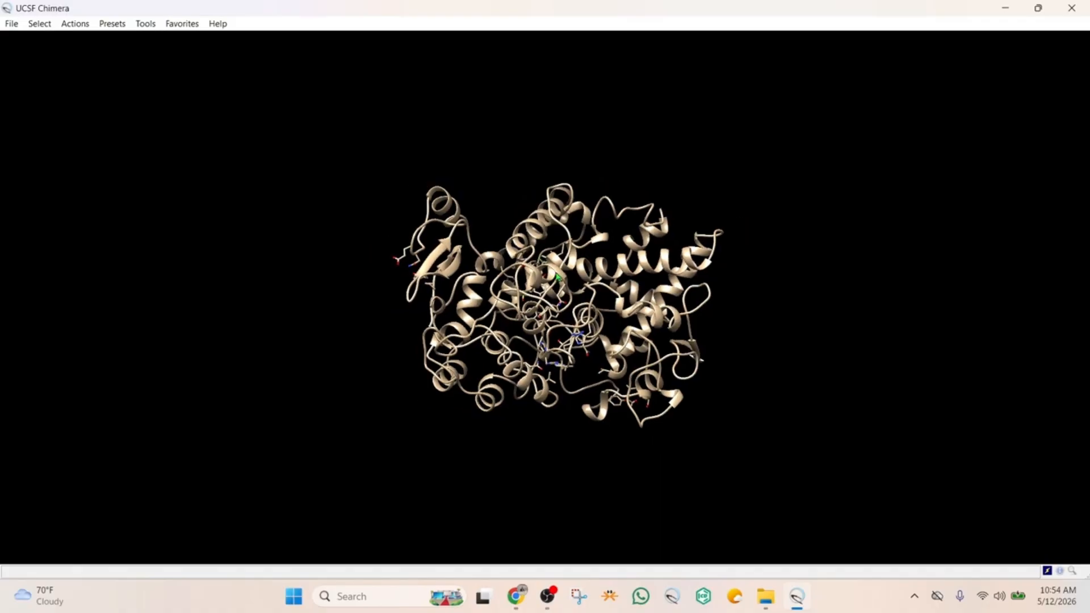
{"action": "scroll", "coordinate": [557, 276], "scroll_direction": "up", "scroll_amount": 5}
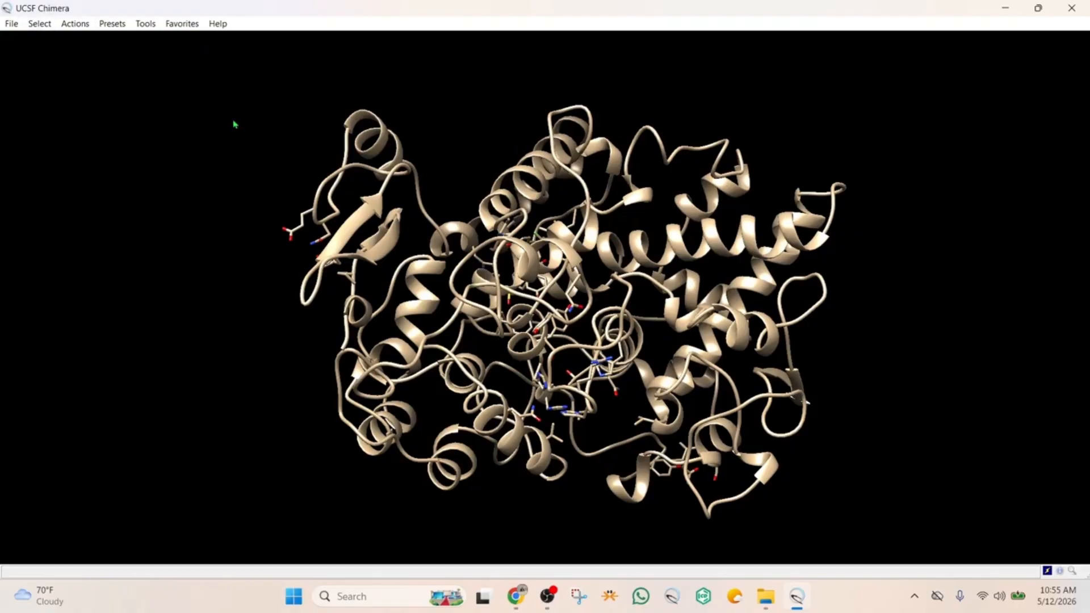
{"action": "left_click", "coordinate": [156, 24]}
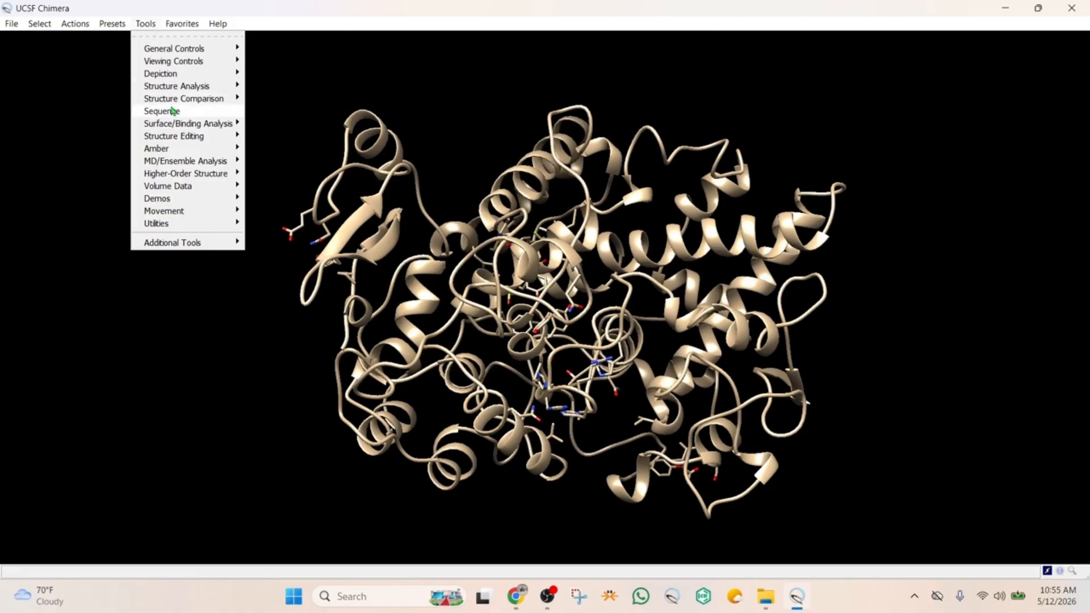
{"action": "mouse_move", "coordinate": [181, 127]}
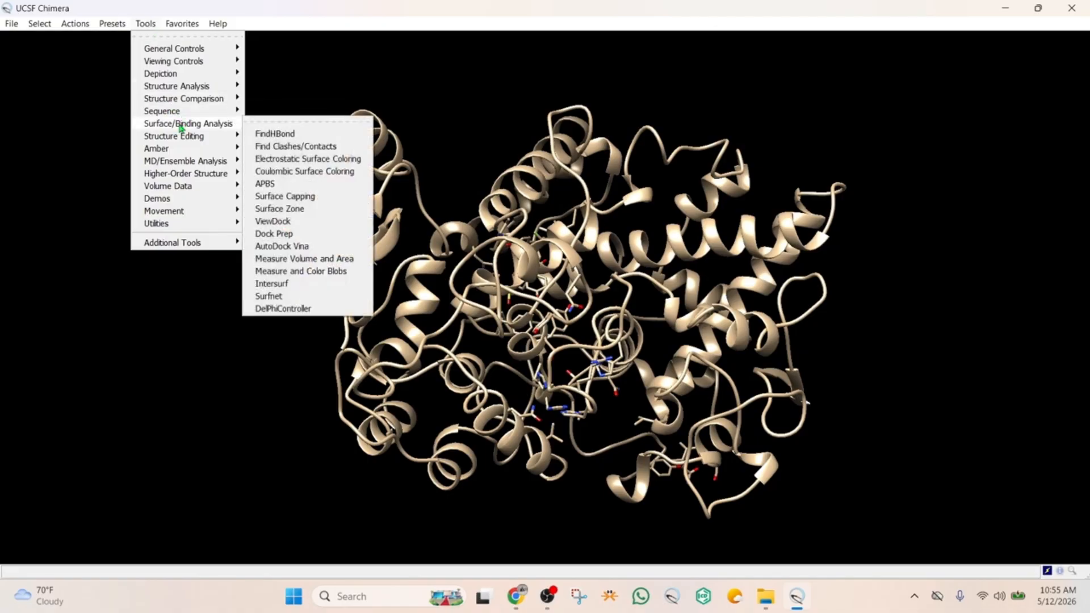
{"action": "left_click", "coordinate": [290, 234]}
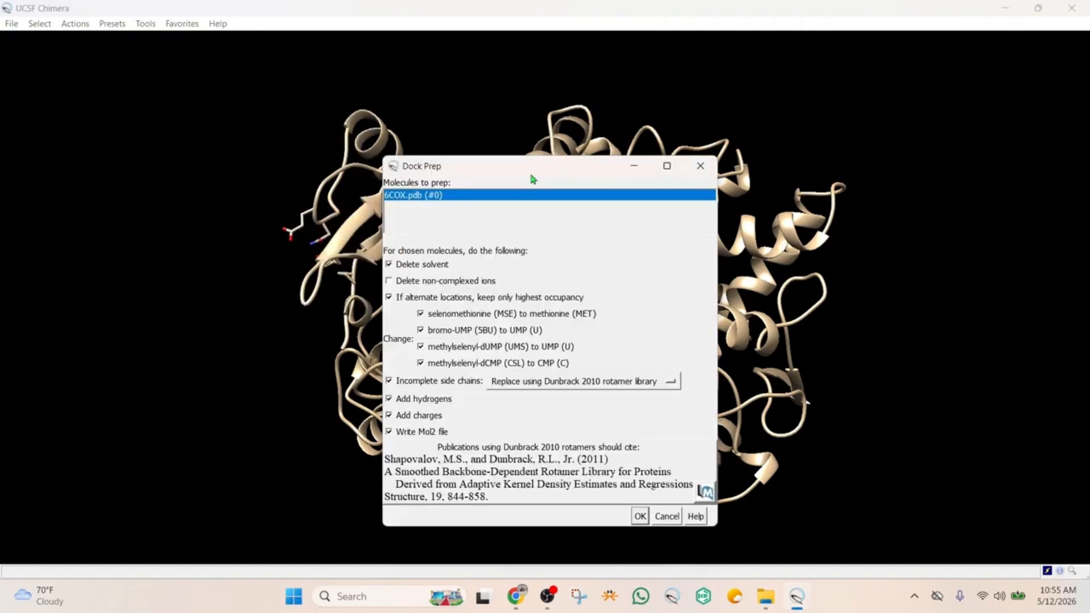
{"action": "left_click_drag", "start_coordinate": [533, 179], "coordinate": [550, 124]}
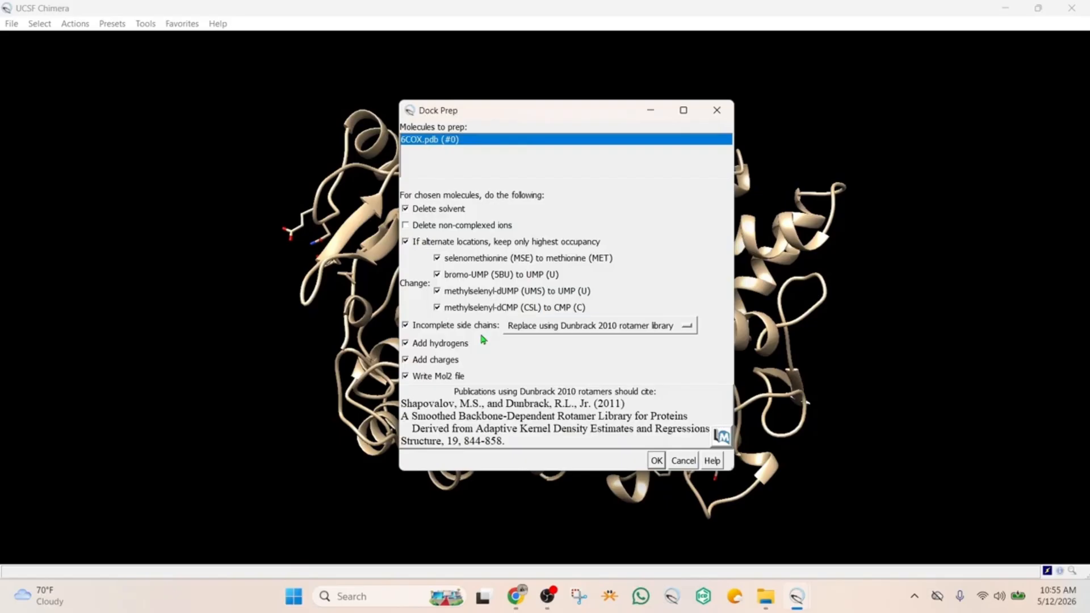
{"action": "left_click", "coordinate": [405, 378]}
{"action": "left_click", "coordinate": [657, 461]}
Add hydrogens to 6COX.pdb with H-bonds considered and residue-name-based histidine protonation states
{"action": "left_click_drag", "start_coordinate": [518, 383], "coordinate": [532, 228]}
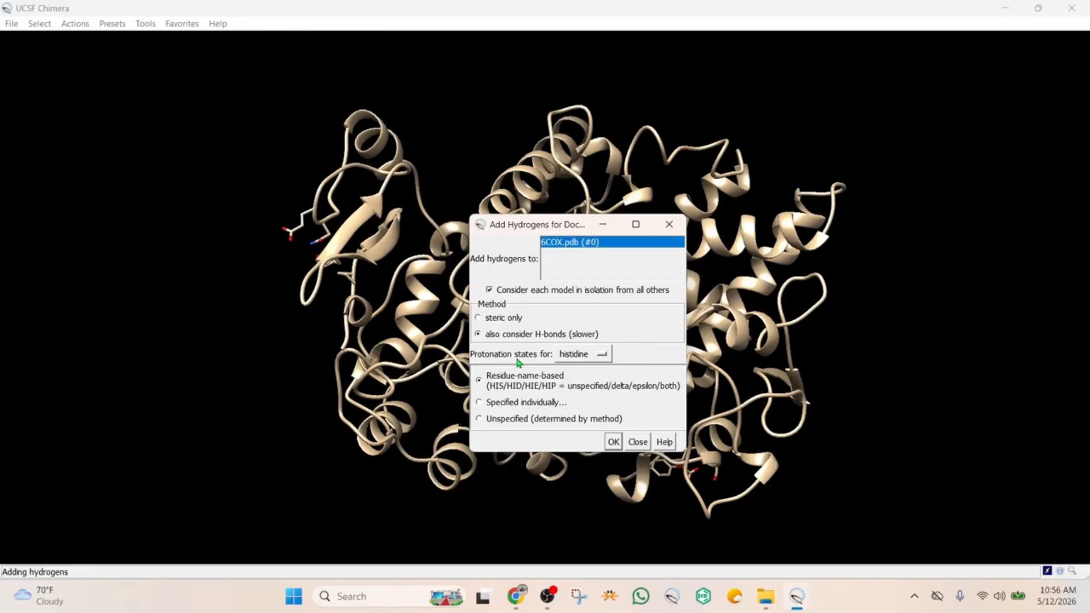
{"action": "left_click", "coordinate": [599, 354]}
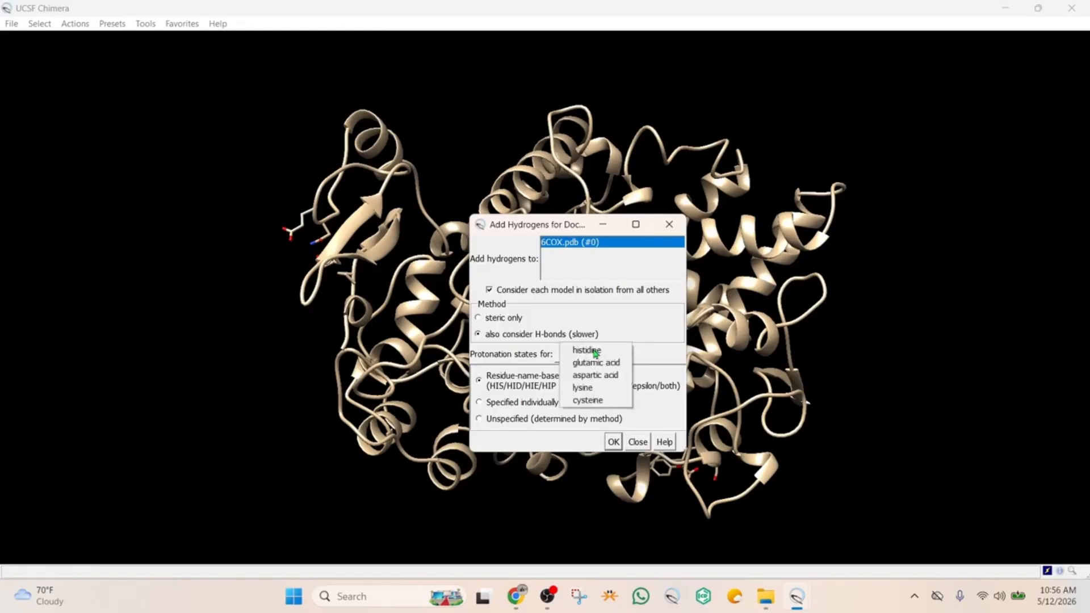
{"action": "left_click", "coordinate": [659, 352]}
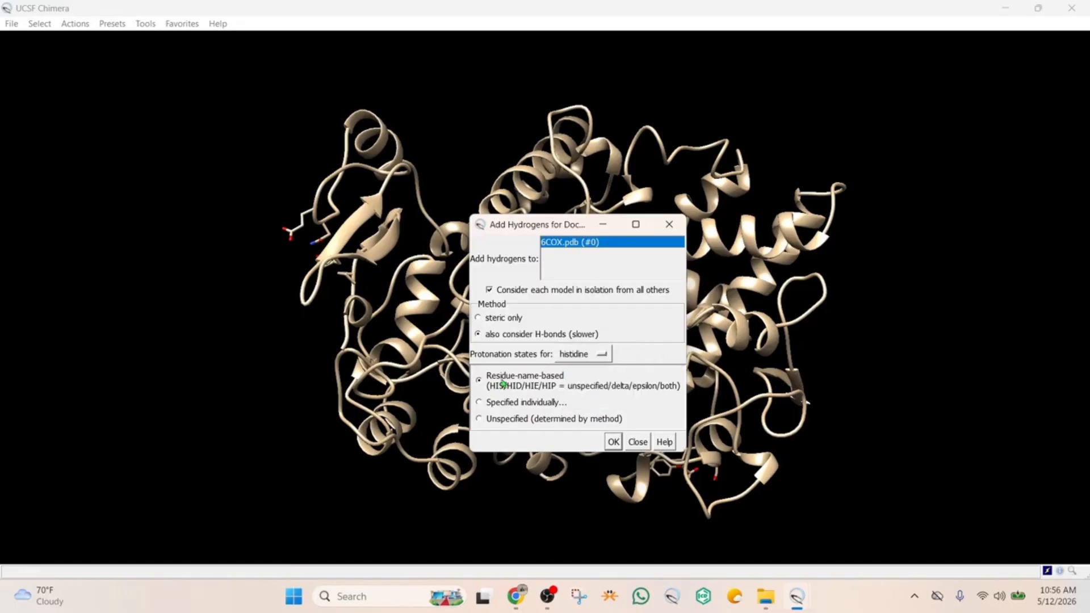
{"action": "left_click", "coordinate": [614, 442]}
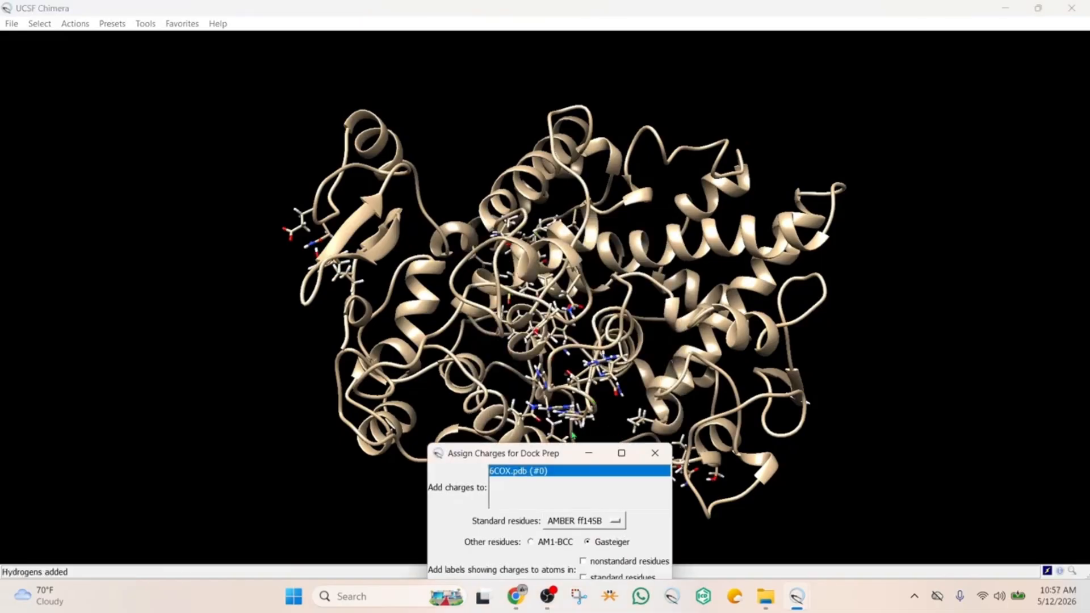
Assign AMBER ff14SB charges to standard residues and Gasteiger charges to the others, with a net charge of +0 for S58
{"action": "left_click_drag", "start_coordinate": [557, 458], "coordinate": [503, 156]}
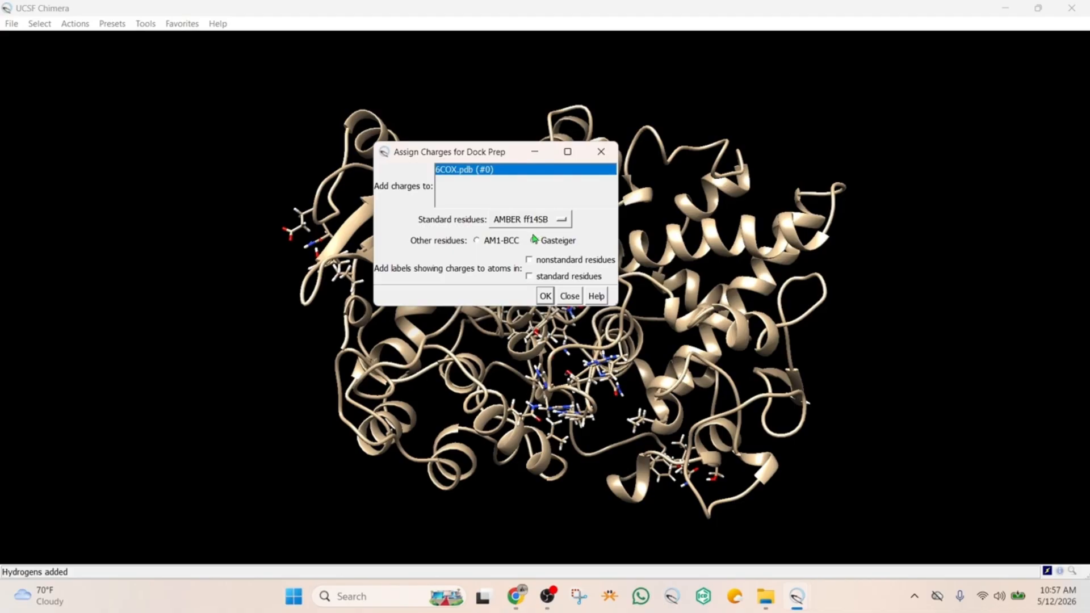
{"action": "left_click", "coordinate": [545, 296]}
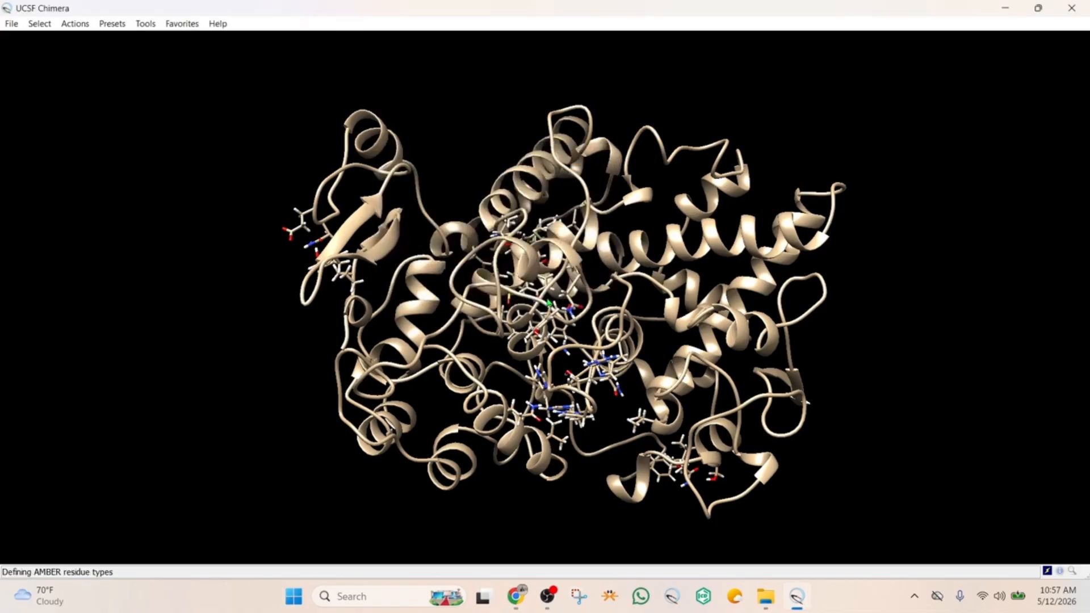
{"action": "left_click_drag", "start_coordinate": [606, 439], "coordinate": [658, 164]}
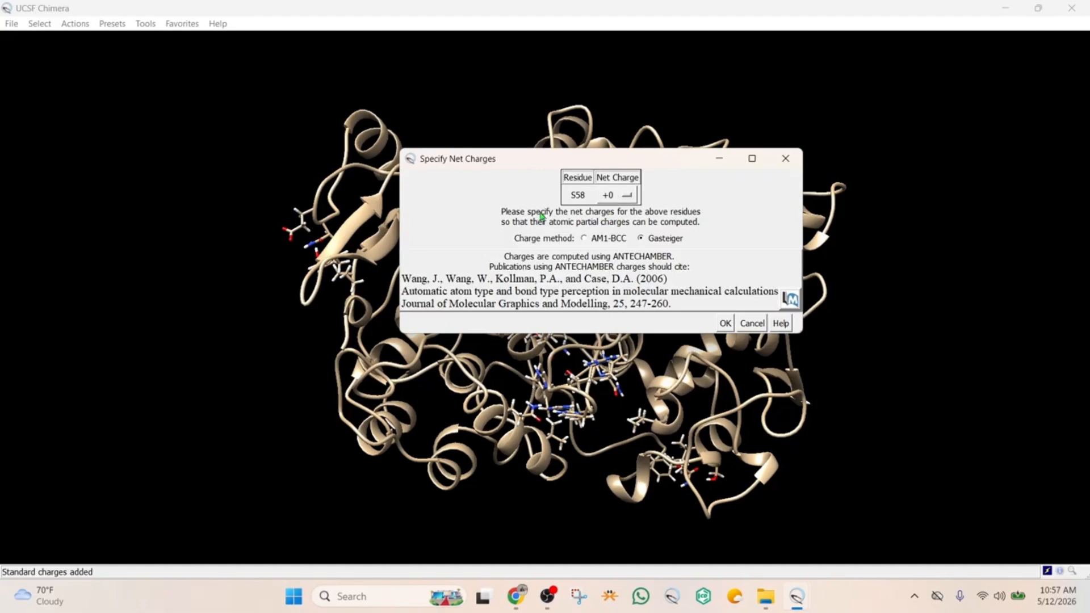
{"action": "left_click", "coordinate": [726, 323]}
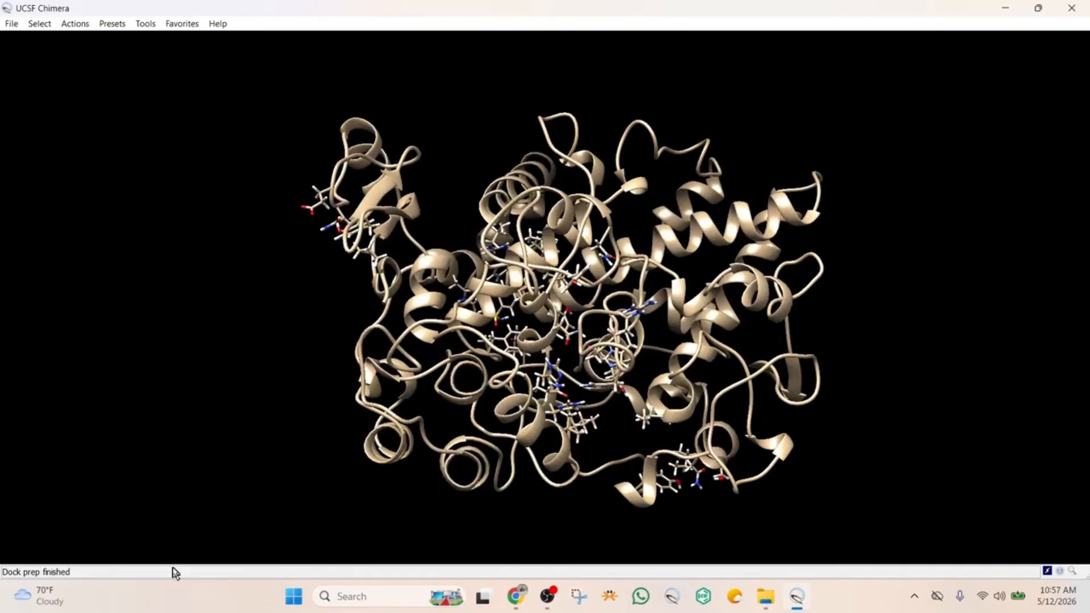
Save the prepared 6COX.pdb model as a PDB file named preparedprotein
{"action": "scroll", "coordinate": [590, 257], "scroll_direction": "down", "scroll_amount": 2}
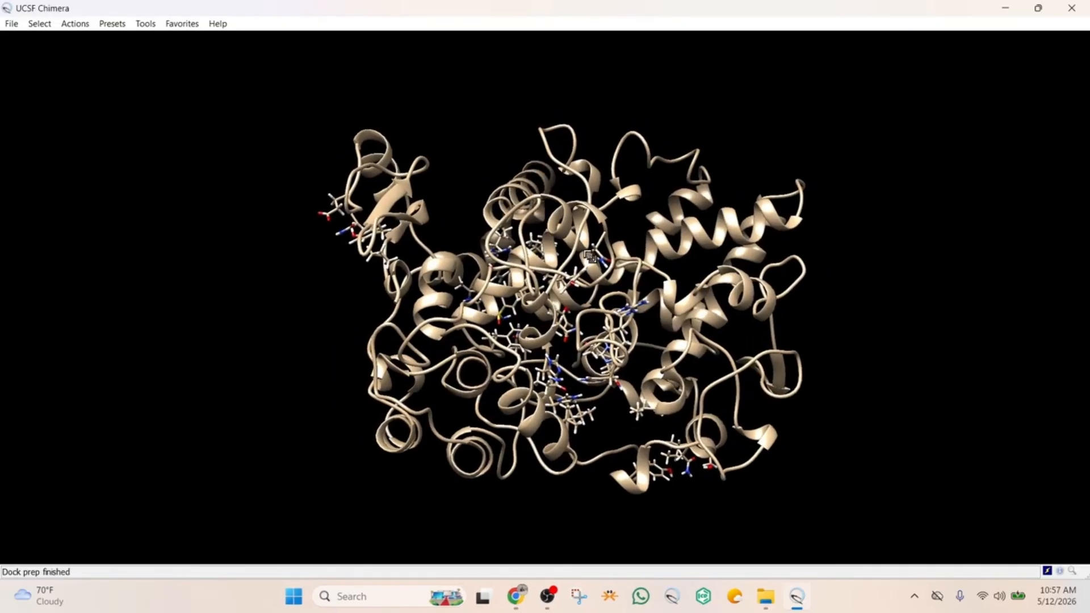
{"action": "scroll", "coordinate": [590, 257], "scroll_direction": "up", "scroll_amount": 2}
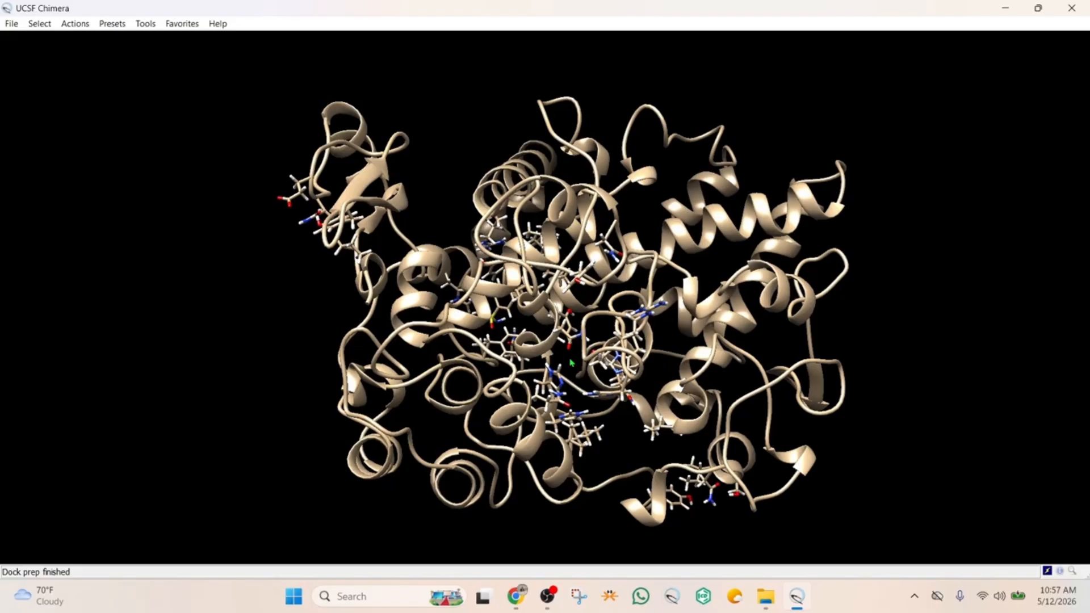
{"action": "left_click", "coordinate": [19, 26]}
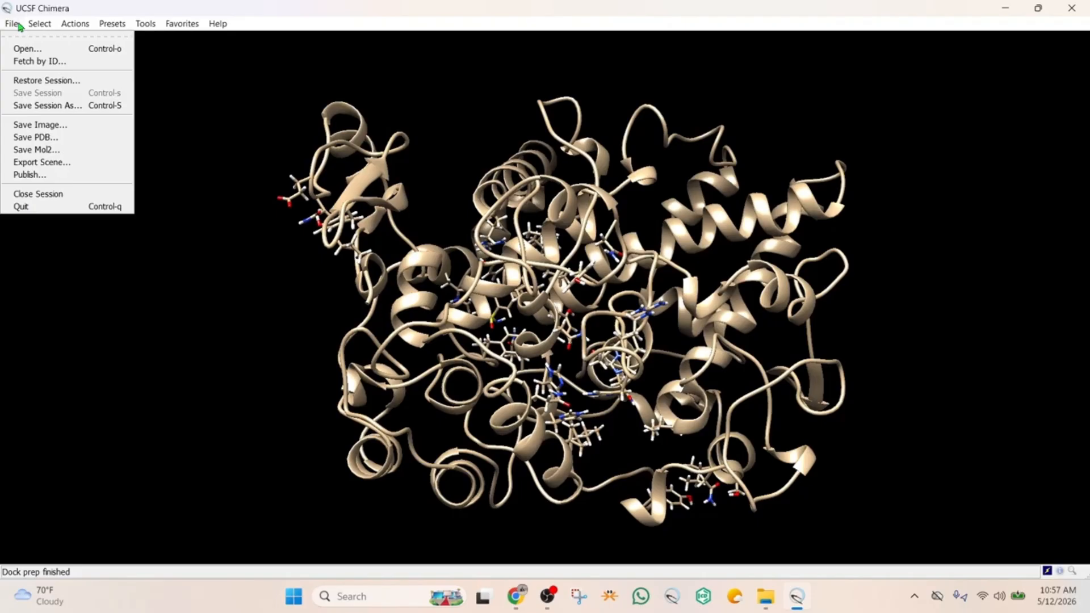
{"action": "left_click", "coordinate": [37, 138]}
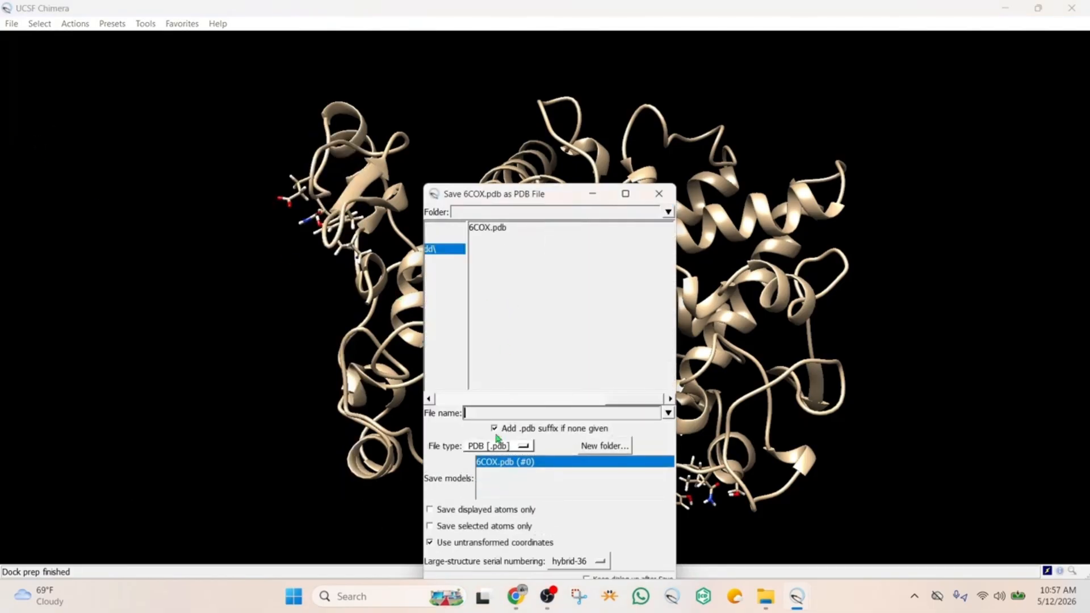
{"action": "left_click", "coordinate": [480, 411]}
{"action": "type", "text": "prepared"}
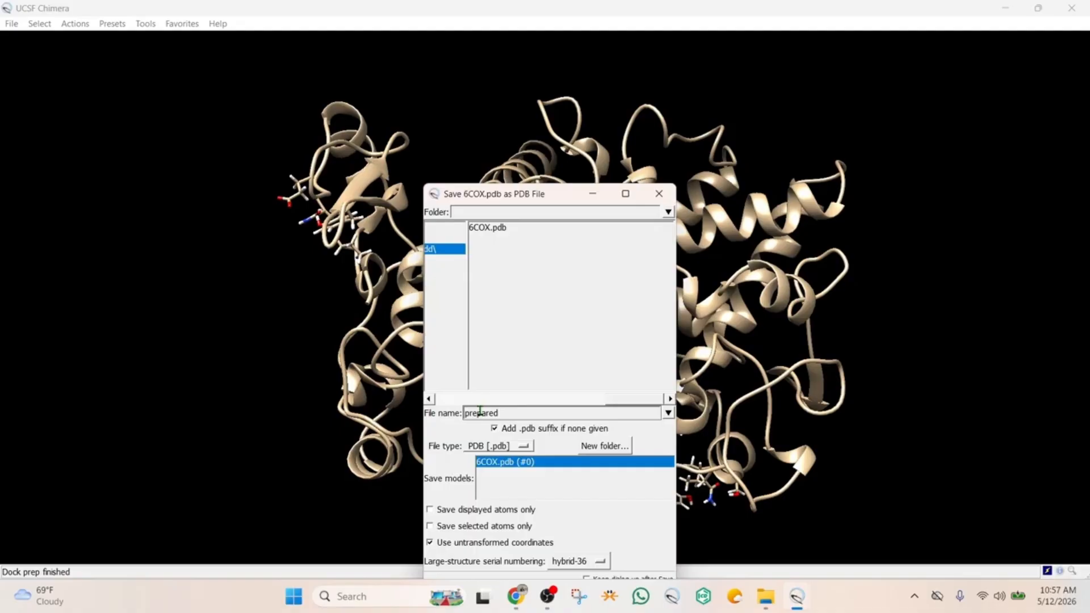
{"action": "type", "text": "protein"}
{"action": "left_click_drag", "start_coordinate": [532, 201], "coordinate": [541, 158]}
{"action": "left_click", "coordinate": [609, 553]}
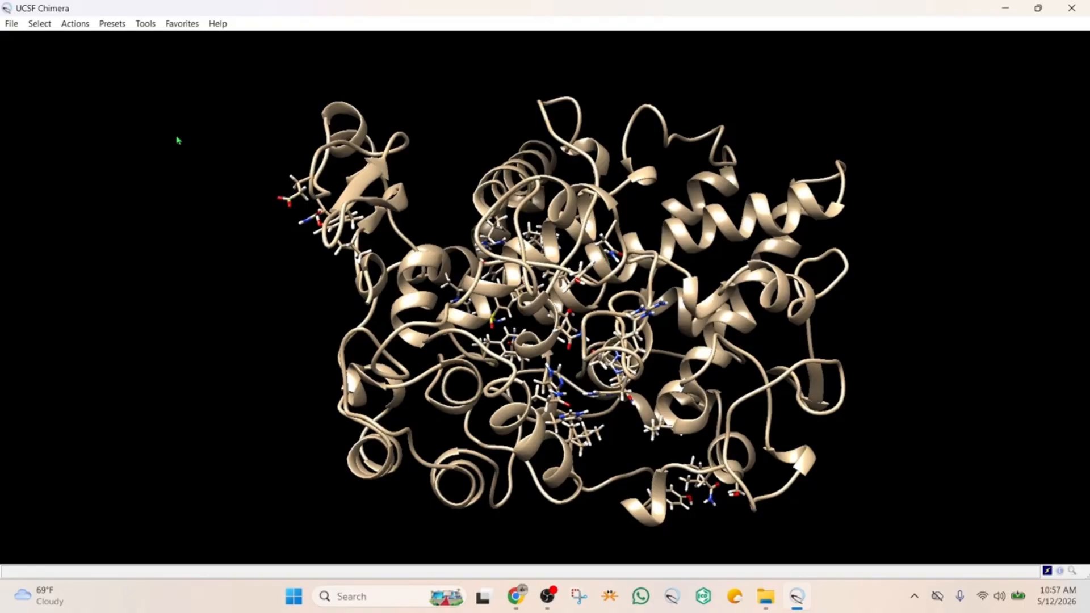
Open preparedaspirin.mol2 alongside the protein and bring both structures into view
{"action": "left_click", "coordinate": [13, 25]}
{"action": "left_click", "coordinate": [25, 48]}
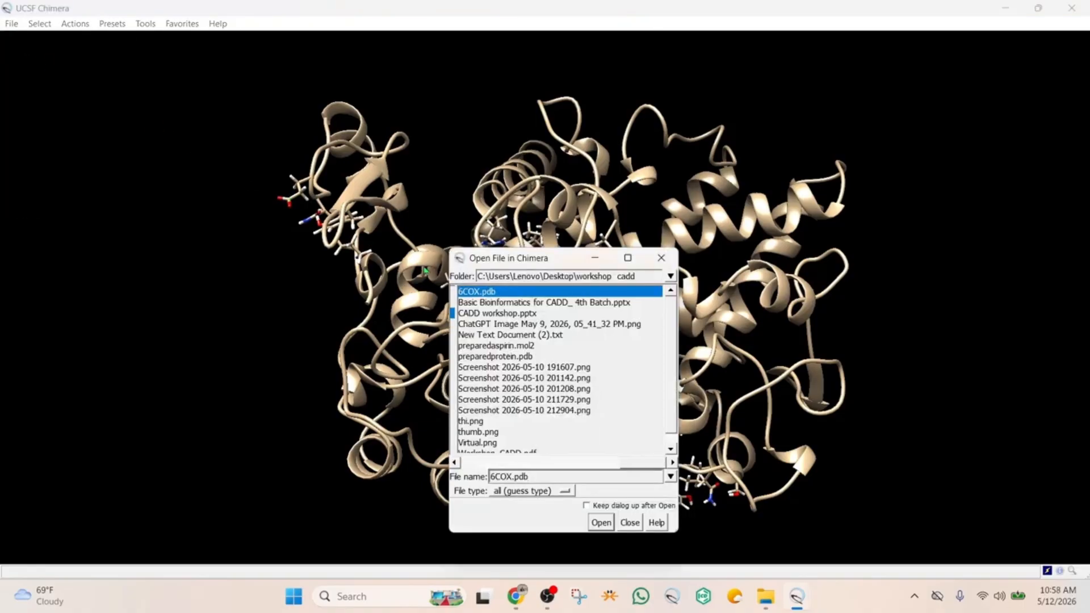
{"action": "left_click", "coordinate": [514, 347]}
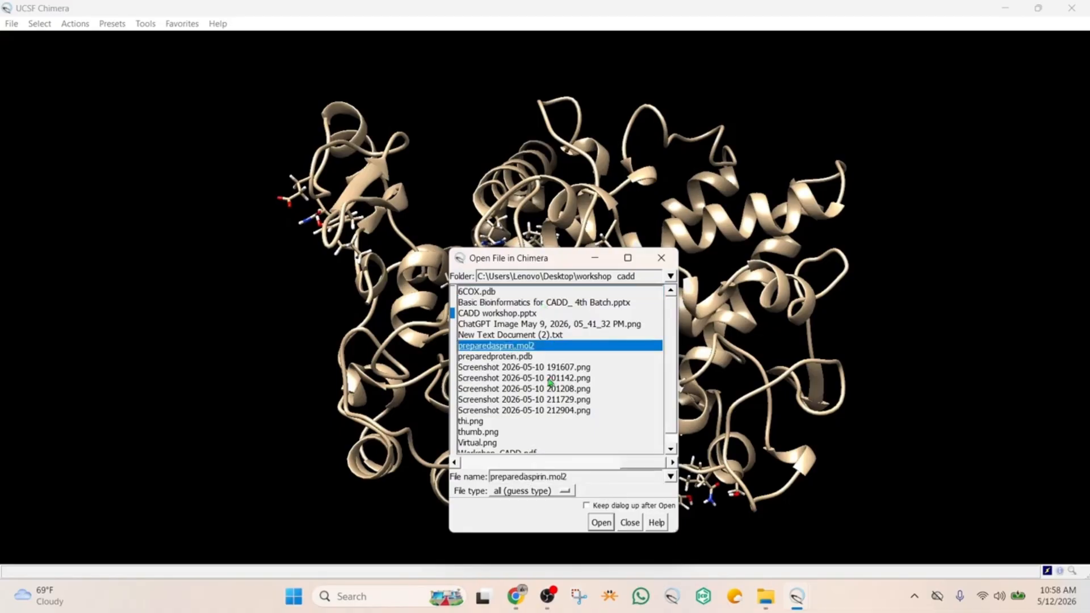
{"action": "left_click", "coordinate": [602, 524]}
{"action": "scroll", "coordinate": [327, 418], "scroll_direction": "up", "scroll_amount": 2}
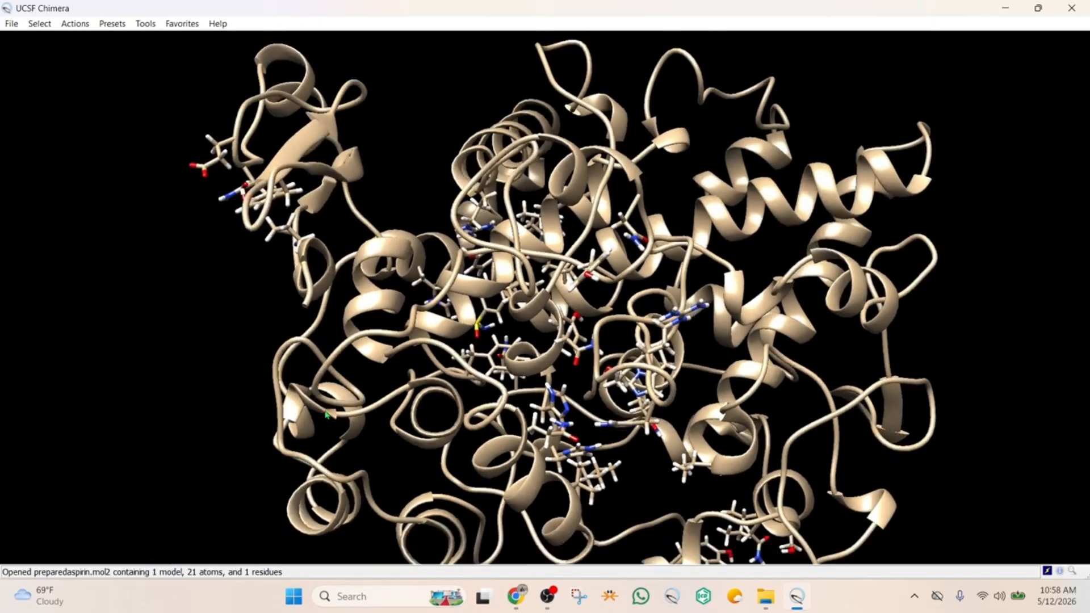
{"action": "scroll", "coordinate": [329, 407], "scroll_direction": "down", "scroll_amount": 4}
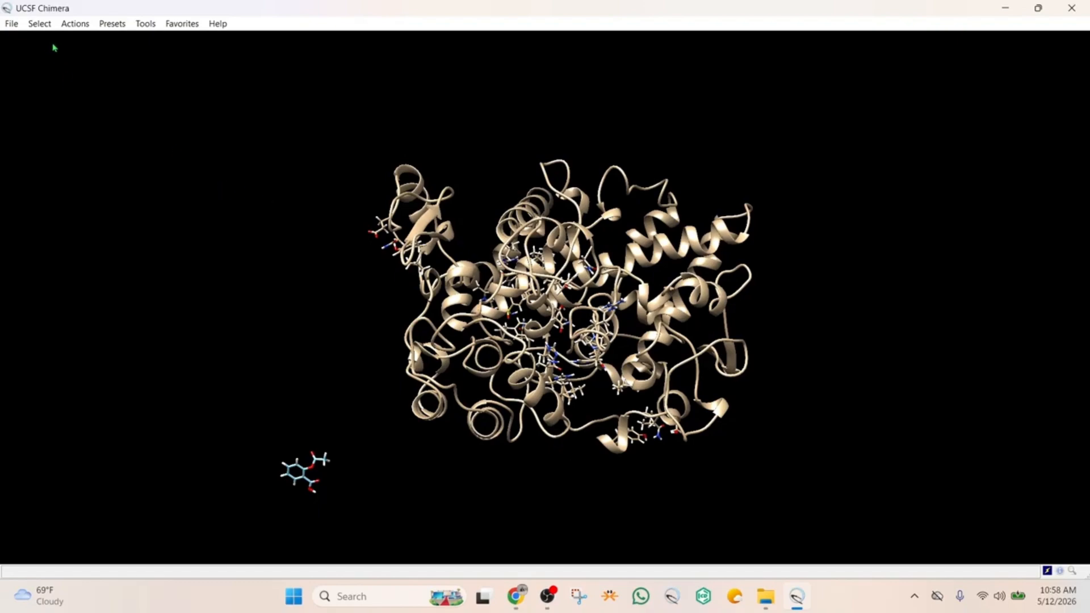
{"action": "scroll", "coordinate": [460, 279], "scroll_direction": "down", "scroll_amount": 3}
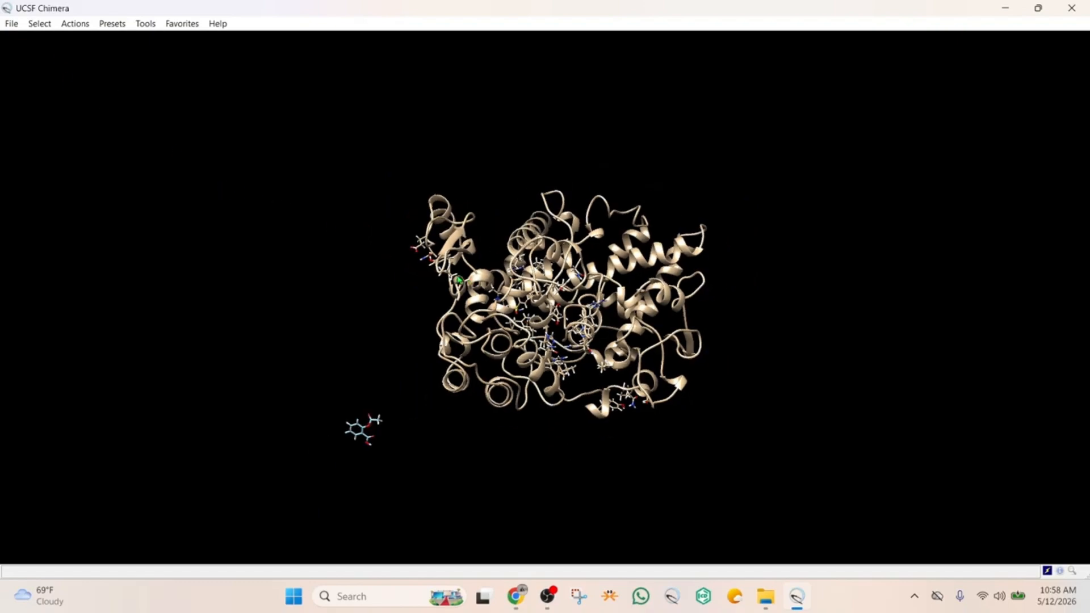
{"action": "scroll", "coordinate": [460, 280], "scroll_direction": "up", "scroll_amount": 5}
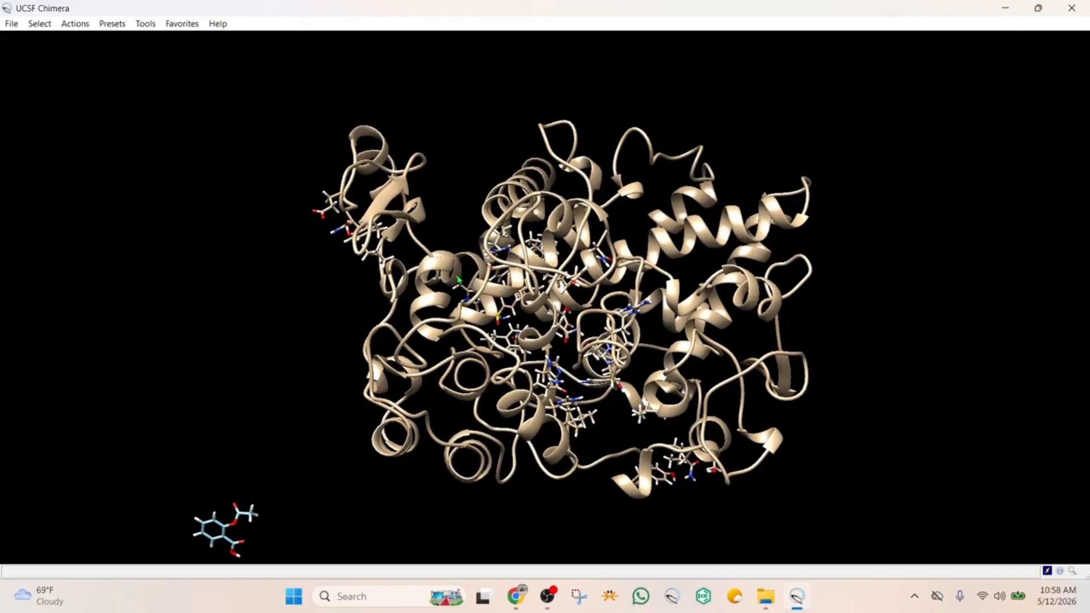
Select the S58 residue and orient the protein so its binding site can be seen
{"action": "left_click_drag", "start_coordinate": [622, 292], "coordinate": [618, 274]}
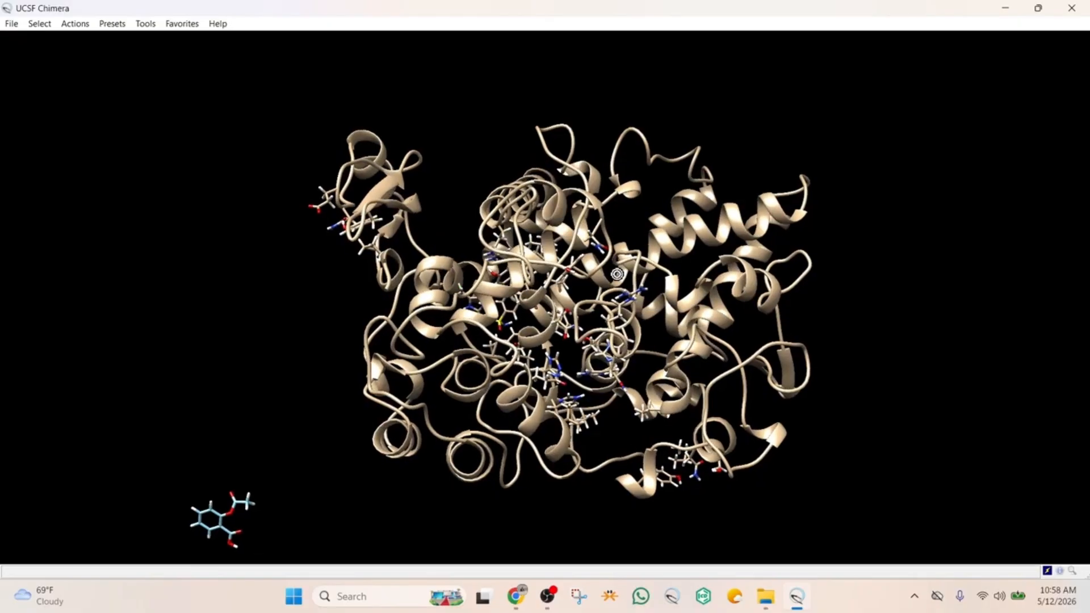
{"action": "left_click", "coordinate": [40, 24]}
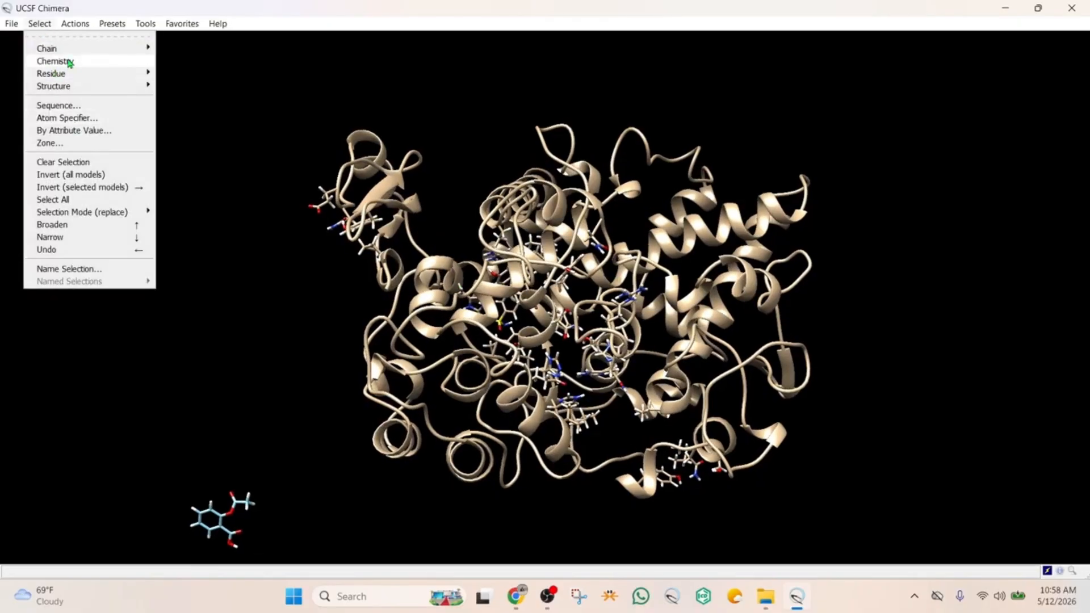
{"action": "mouse_move", "coordinate": [54, 73]}
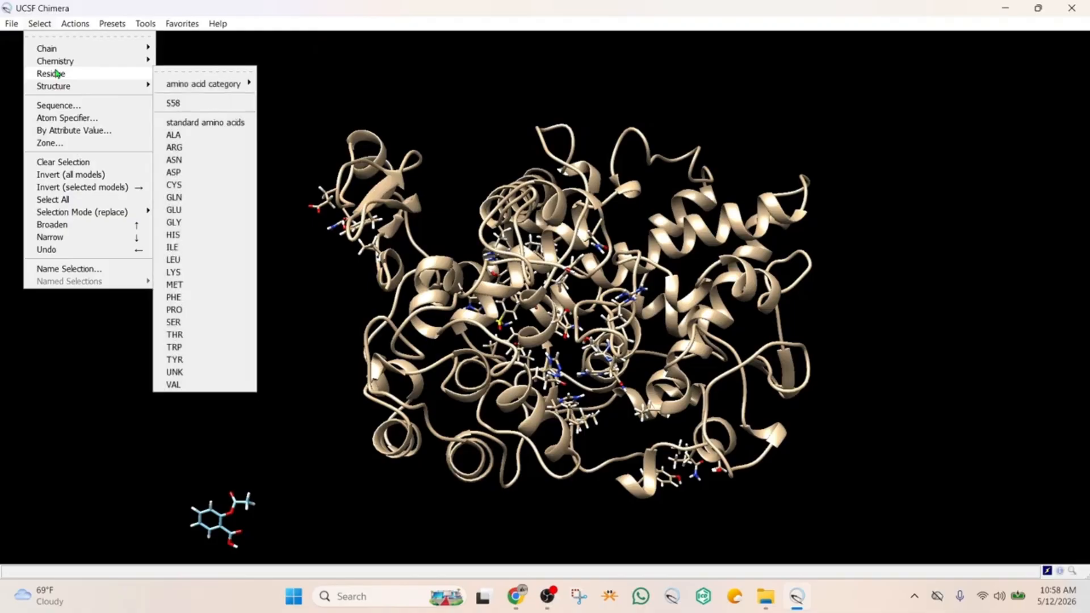
{"action": "left_click", "coordinate": [173, 103]}
{"action": "left_click_drag", "start_coordinate": [530, 281], "coordinate": [563, 372]}
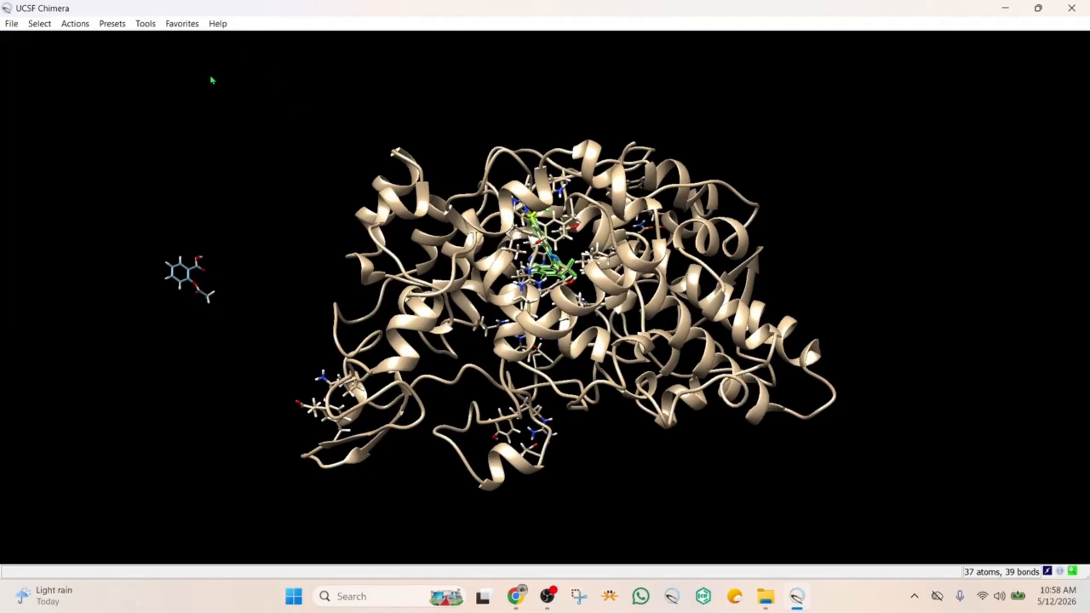
{"action": "left_click_drag", "start_coordinate": [389, 190], "coordinate": [477, 159]}
Start an AutoDock Vina docking setup and set its output file to aspirindockedincox in pdbqt format
{"action": "left_click", "coordinate": [145, 24]}
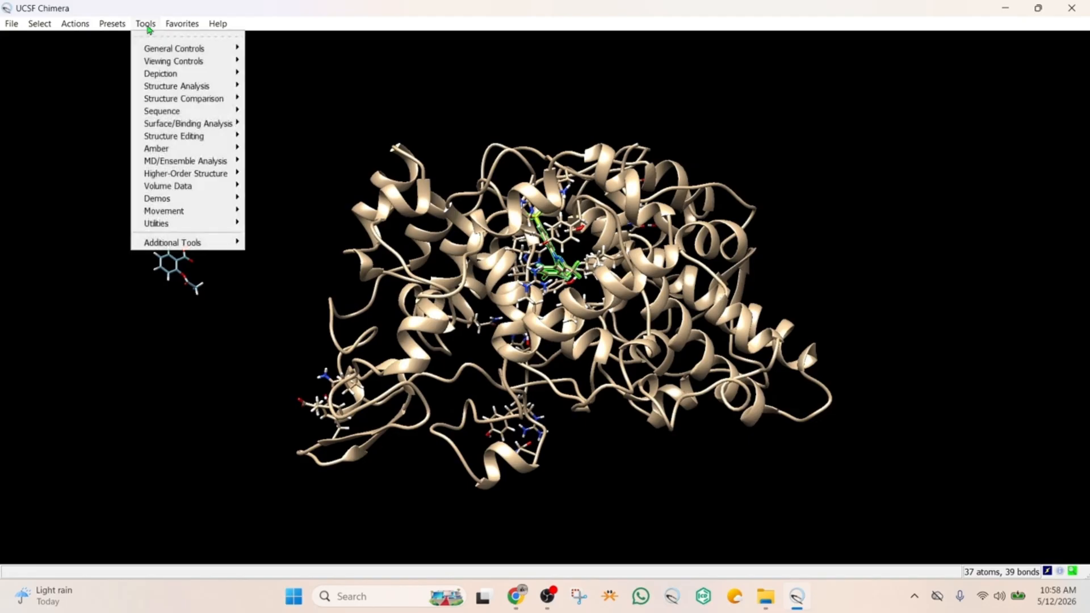
{"action": "mouse_move", "coordinate": [189, 124]}
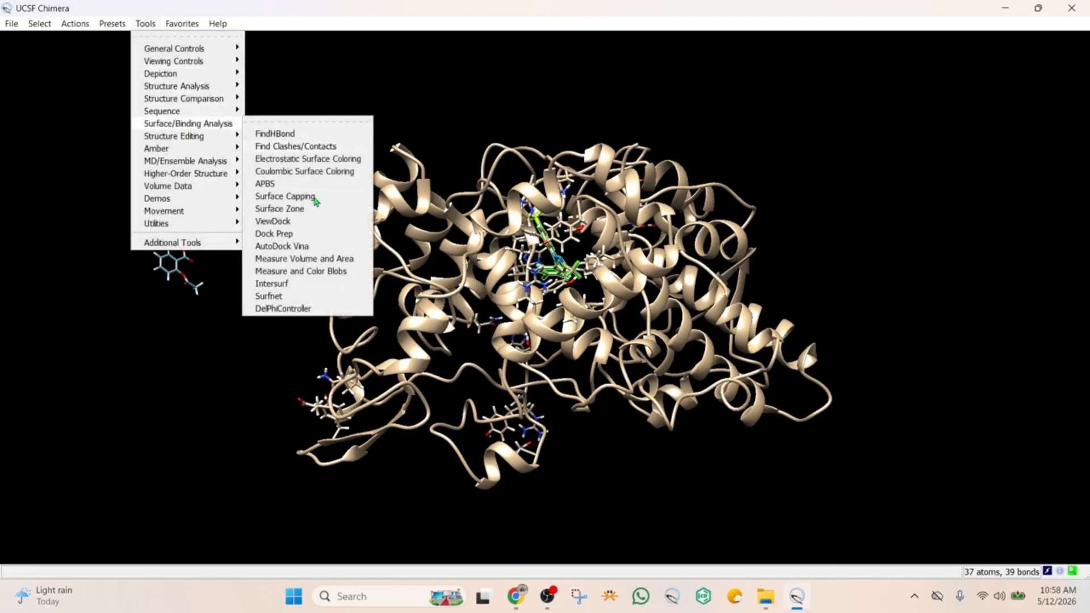
{"action": "left_click", "coordinate": [299, 247]}
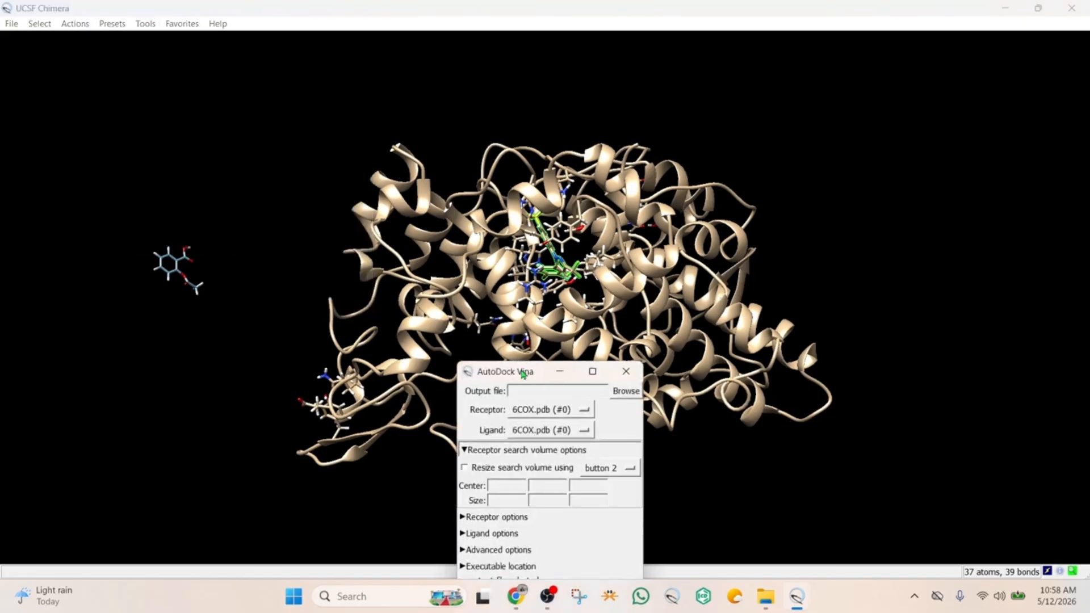
{"action": "left_click_drag", "start_coordinate": [523, 373], "coordinate": [152, 139]}
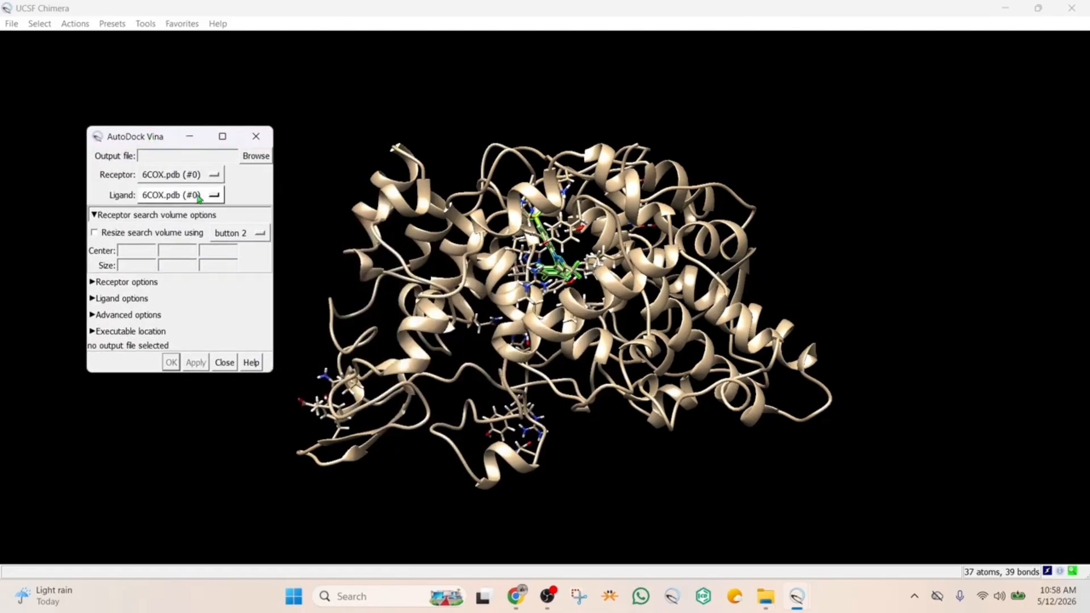
{"action": "left_click", "coordinate": [254, 155]}
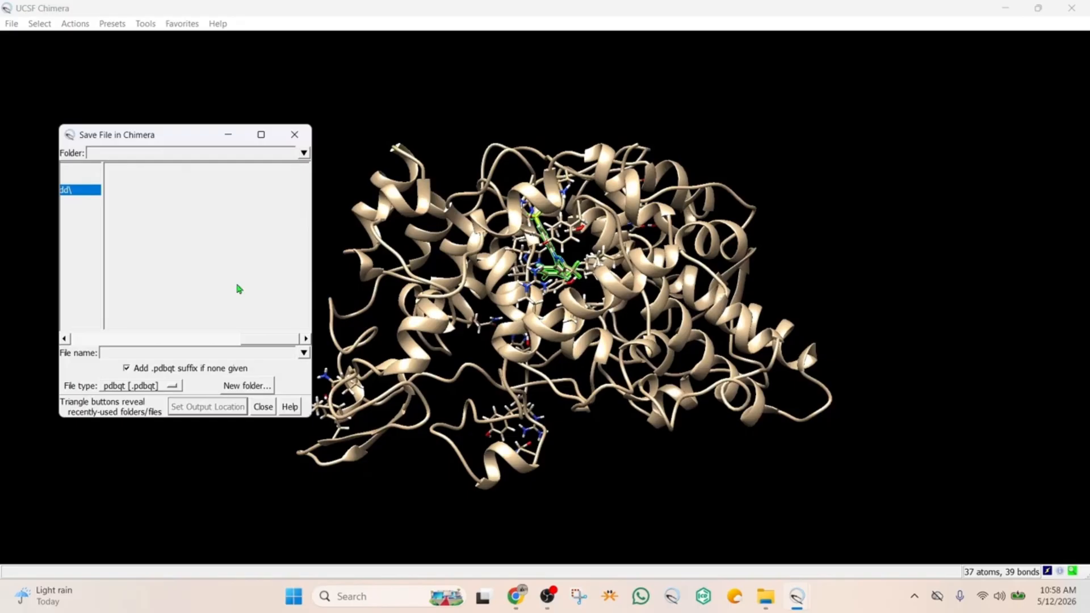
{"action": "left_click", "coordinate": [145, 353]}
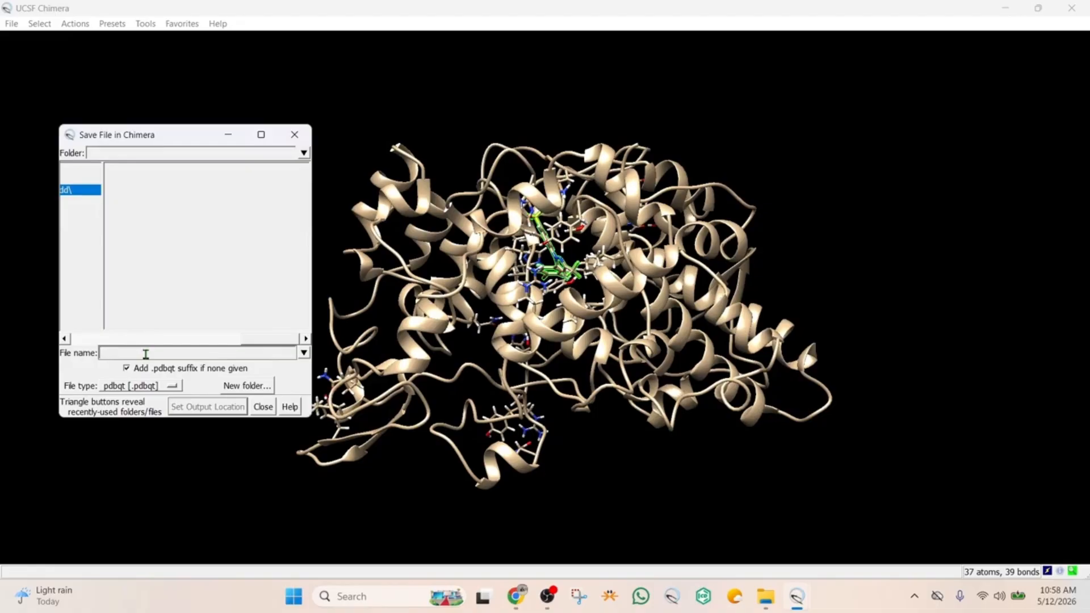
{"action": "type", "text": "aspirindockedincox"}
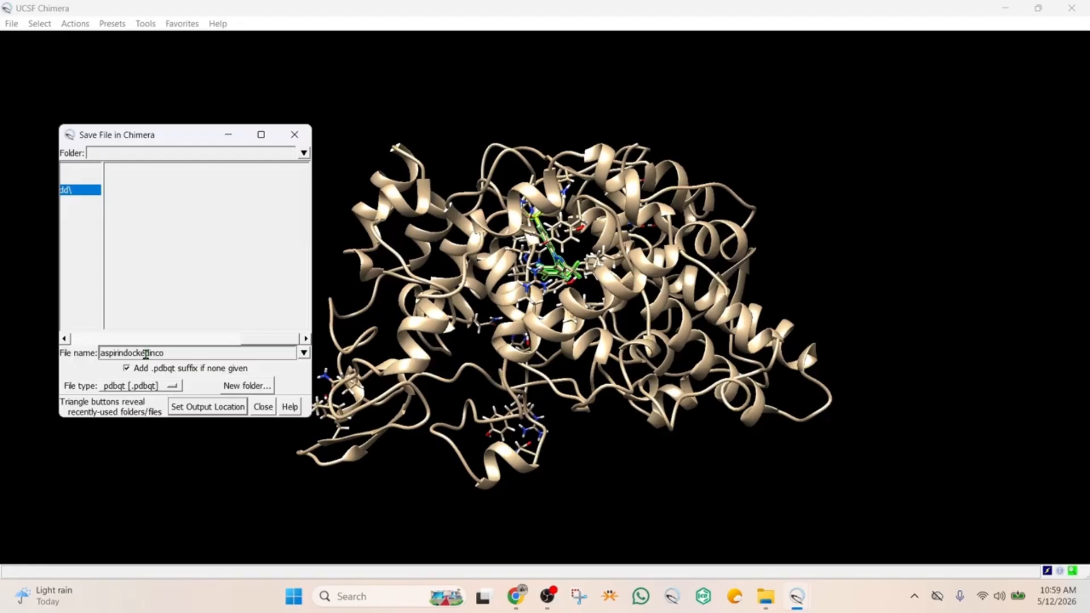
{"action": "left_click", "coordinate": [194, 407]}
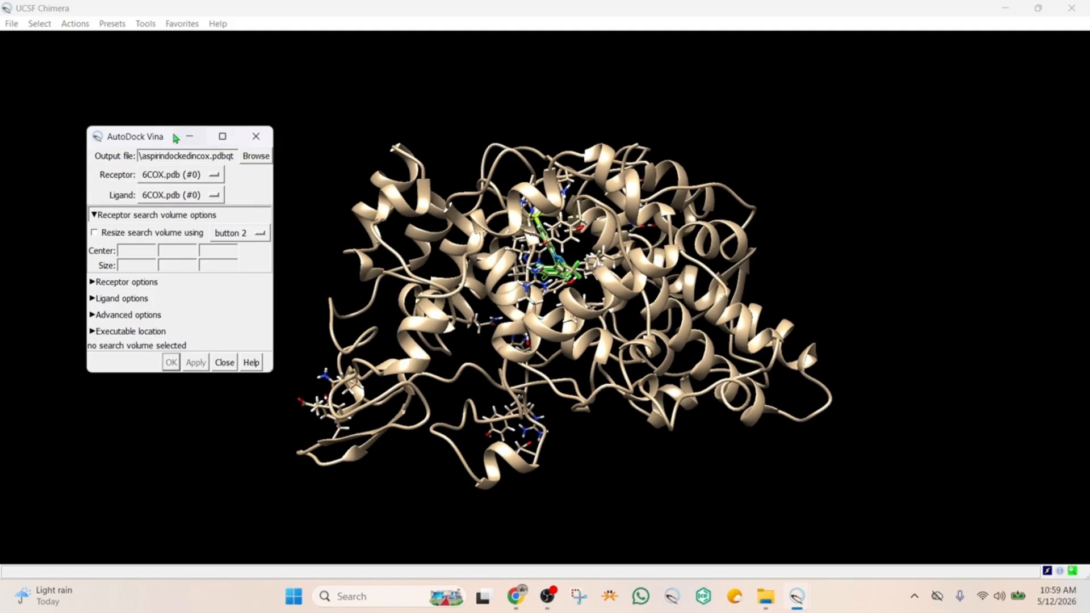
Choose the aspirin SMILES model (#1) as the docking ligand
{"action": "left_click_drag", "start_coordinate": [140, 129], "coordinate": [156, 109]}
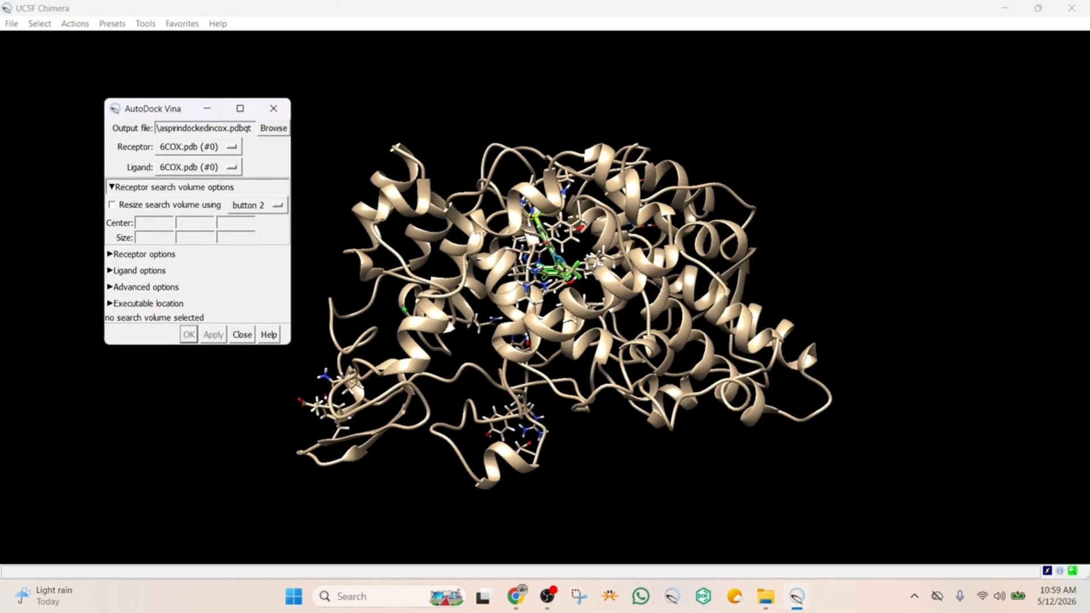
{"action": "left_click", "coordinate": [224, 168]}
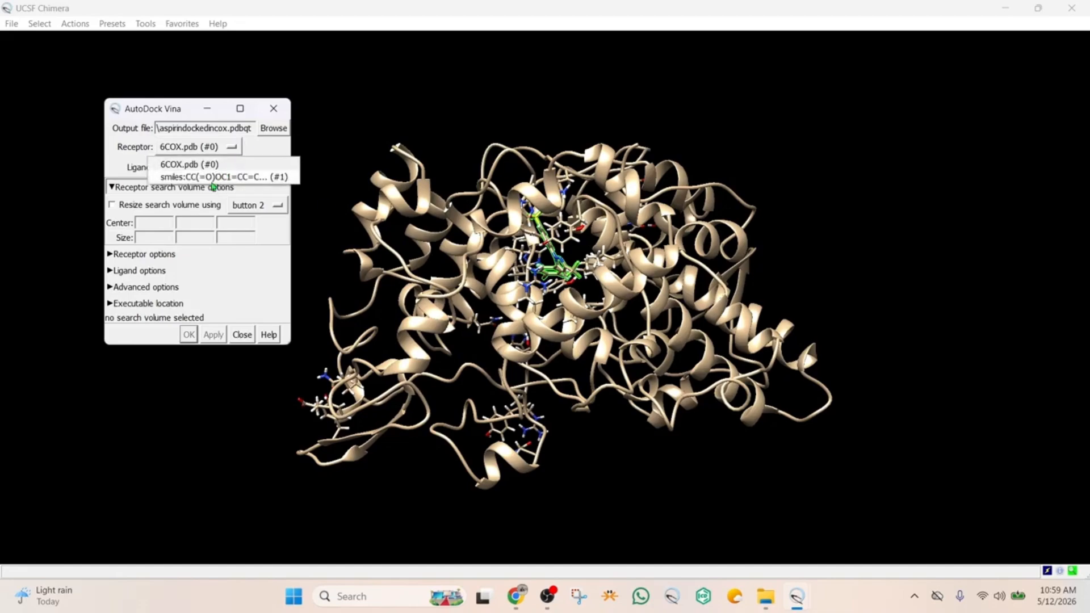
{"action": "left_click", "coordinate": [219, 177]}
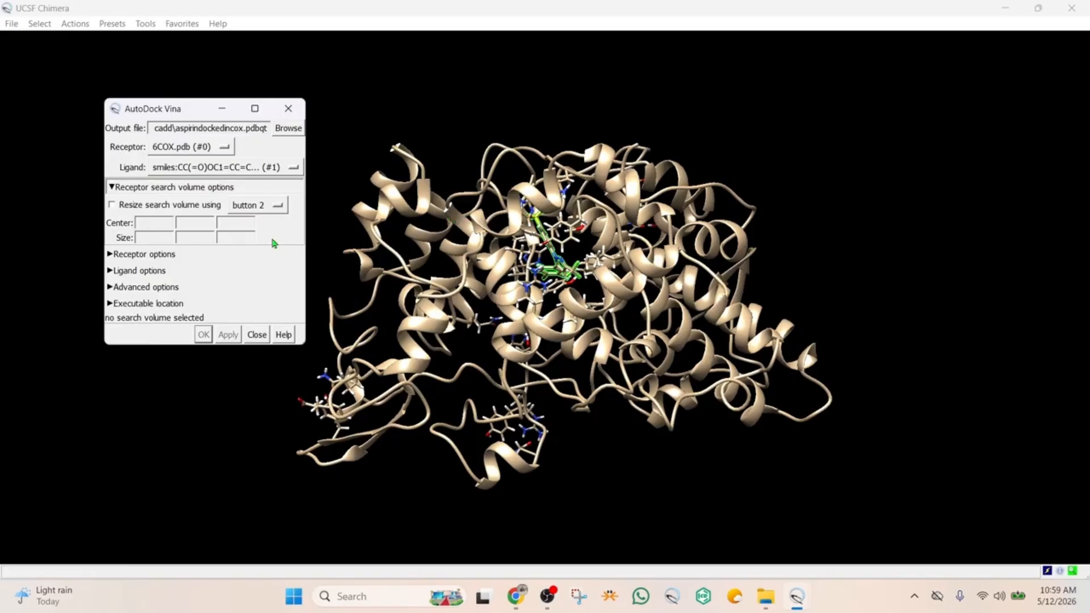
Enable search volume resizing and set the box center to 23, 24, 44 and its size to 22, 22, 24
{"action": "left_click", "coordinate": [113, 206]}
{"action": "left_click", "coordinate": [156, 224]}
{"action": "left_click", "coordinate": [202, 225]}
{"action": "left_click", "coordinate": [249, 223]}
{"action": "type", "text": "44"}
{"action": "left_click", "coordinate": [149, 237]}
{"action": "left_click", "coordinate": [202, 239]}
{"action": "left_click", "coordinate": [240, 240]}
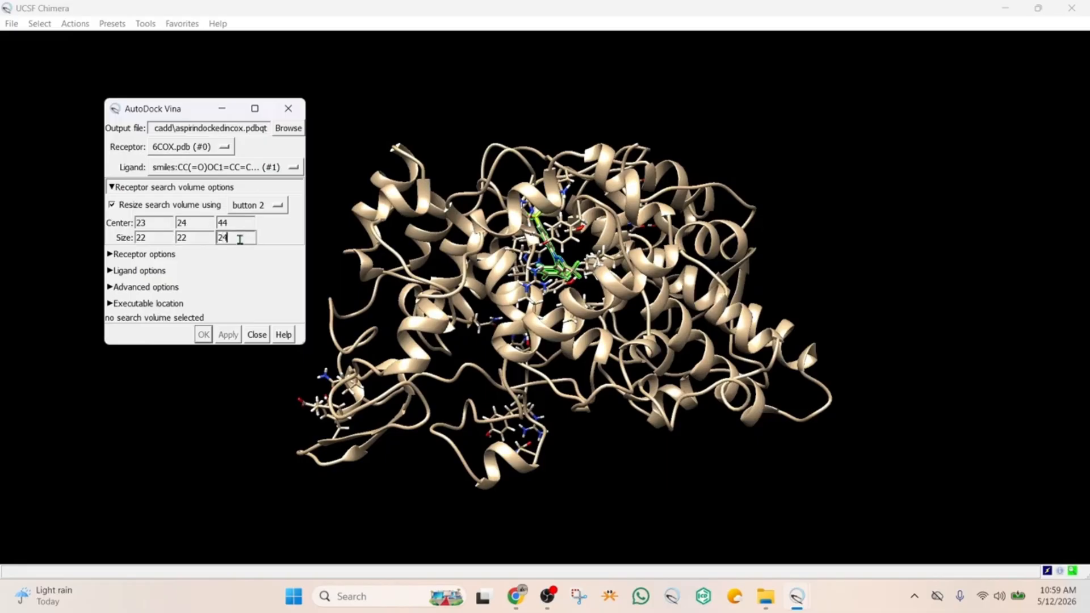
Examine from several angles how the search box encloses the selected S58 ligand and the binding site
{"action": "left_click", "coordinate": [386, 277]}
{"action": "left_click_drag", "start_coordinate": [535, 274], "coordinate": [463, 281]}
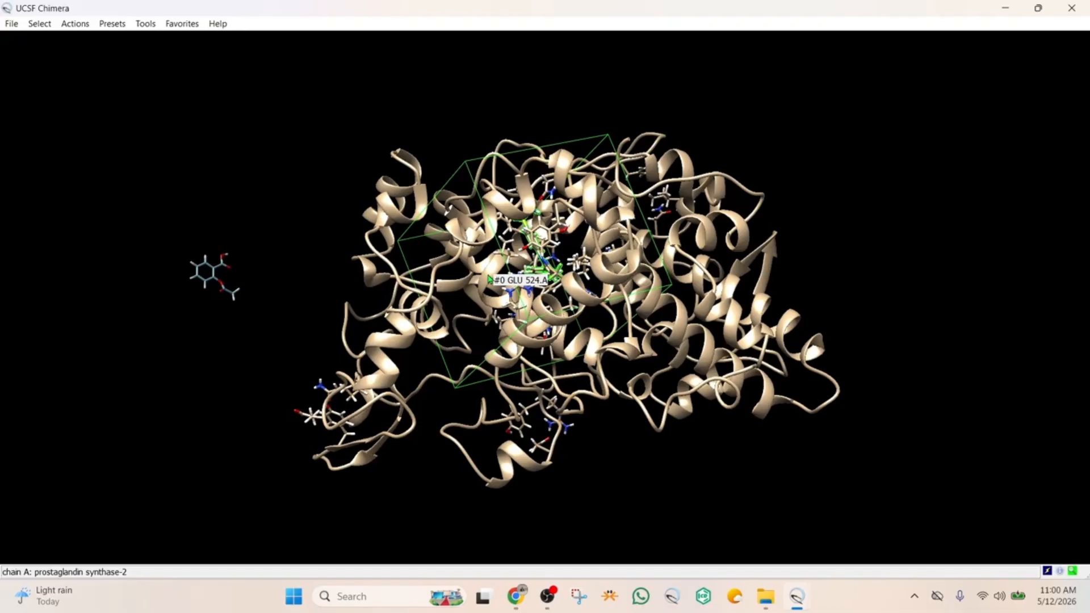
{"action": "mouse_move", "coordinate": [574, 239]}
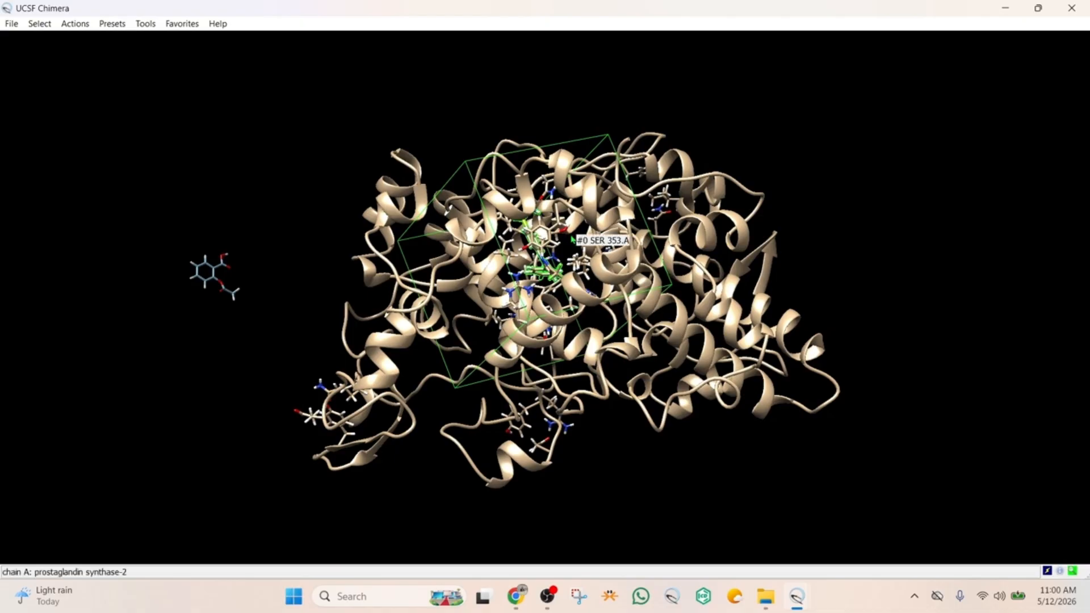
{"action": "mouse_move", "coordinate": [681, 335]}
{"action": "left_mouse_down"}
{"action": "mouse_move", "coordinate": [907, 306]}
{"action": "mouse_move", "coordinate": [863, 290]}
{"action": "mouse_move", "coordinate": [911, 335]}
{"action": "mouse_move", "coordinate": [932, 309]}
{"action": "mouse_move", "coordinate": [898, 318]}
{"action": "mouse_move", "coordinate": [921, 287]}
{"action": "mouse_move", "coordinate": [900, 304]}
{"action": "mouse_move", "coordinate": [932, 304]}
{"action": "mouse_move", "coordinate": [901, 301]}
{"action": "mouse_move", "coordinate": [923, 285]}
{"action": "mouse_move", "coordinate": [784, 284]}
{"action": "mouse_move", "coordinate": [806, 273]}
{"action": "mouse_move", "coordinate": [867, 297]}
{"action": "mouse_move", "coordinate": [832, 313]}
{"action": "mouse_move", "coordinate": [815, 301]}
{"action": "mouse_move", "coordinate": [864, 280]}
{"action": "mouse_move", "coordinate": [723, 343]}
{"action": "mouse_move", "coordinate": [915, 261]}
{"action": "mouse_move", "coordinate": [409, 393]}
{"action": "mouse_move", "coordinate": [287, 311]}
{"action": "mouse_move", "coordinate": [421, 304]}
{"action": "mouse_move", "coordinate": [679, 321]}
{"action": "mouse_move", "coordinate": [672, 328]}
{"action": "left_mouse_up"}
{"action": "left_click_drag", "start_coordinate": [579, 224], "coordinate": [615, 336]}
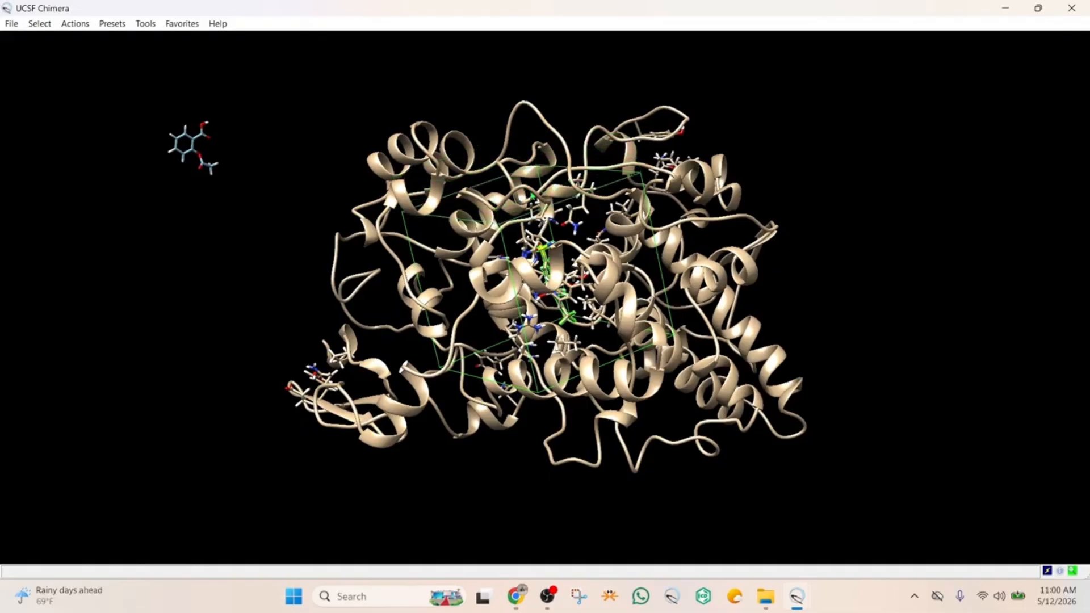
{"action": "left_click_drag", "start_coordinate": [631, 218], "coordinate": [544, 253]}
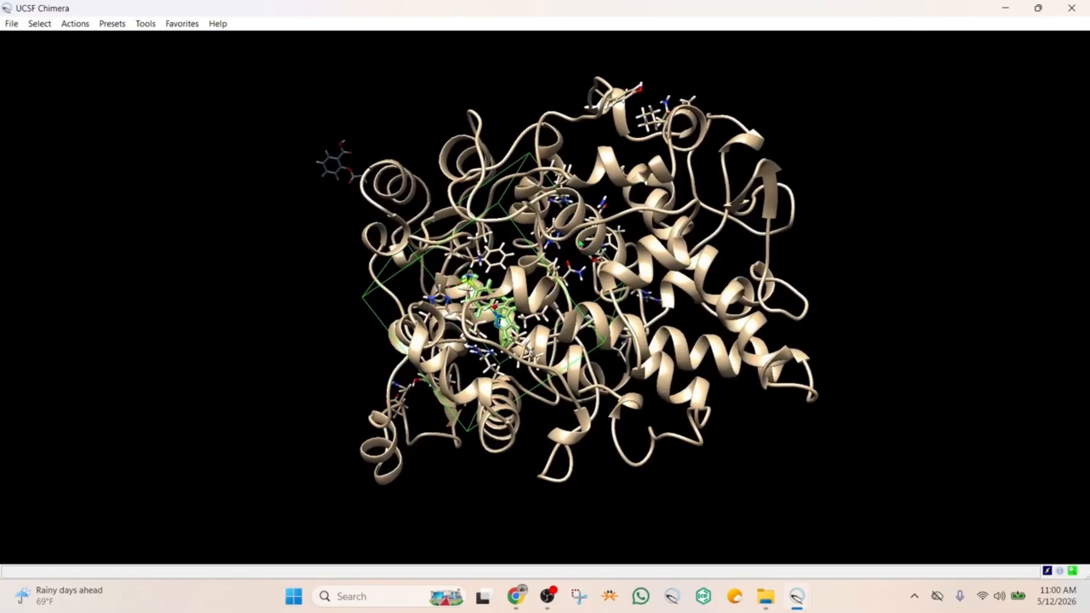
{"action": "left_click_drag", "start_coordinate": [472, 277], "coordinate": [608, 242]}
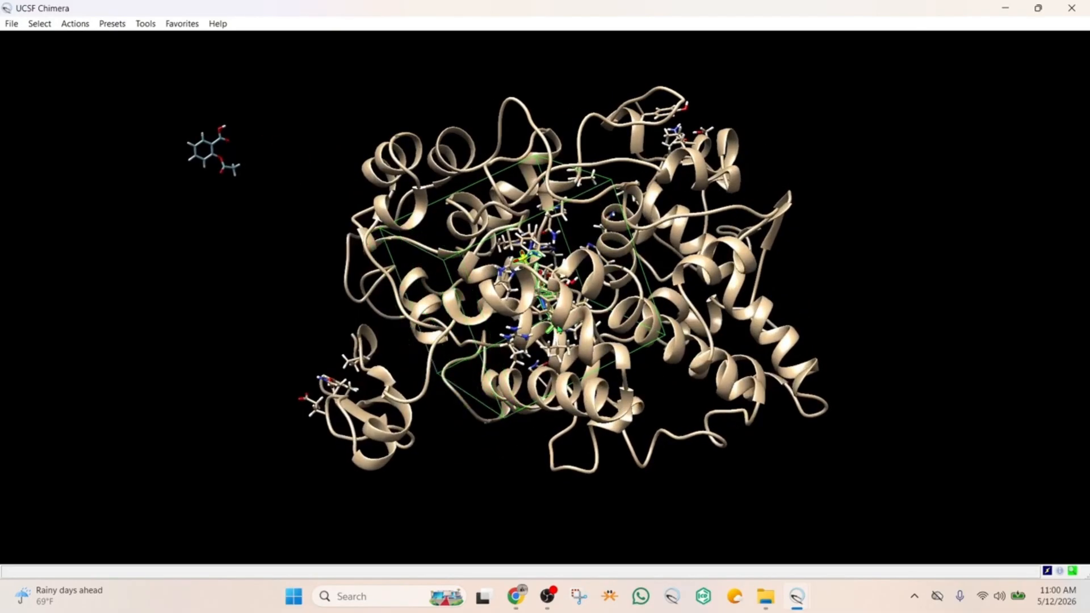
{"action": "left_click_drag", "start_coordinate": [560, 330], "coordinate": [515, 185]}
{"action": "middle_click_drag", "start_coordinate": [542, 327], "coordinate": [554, 359]}
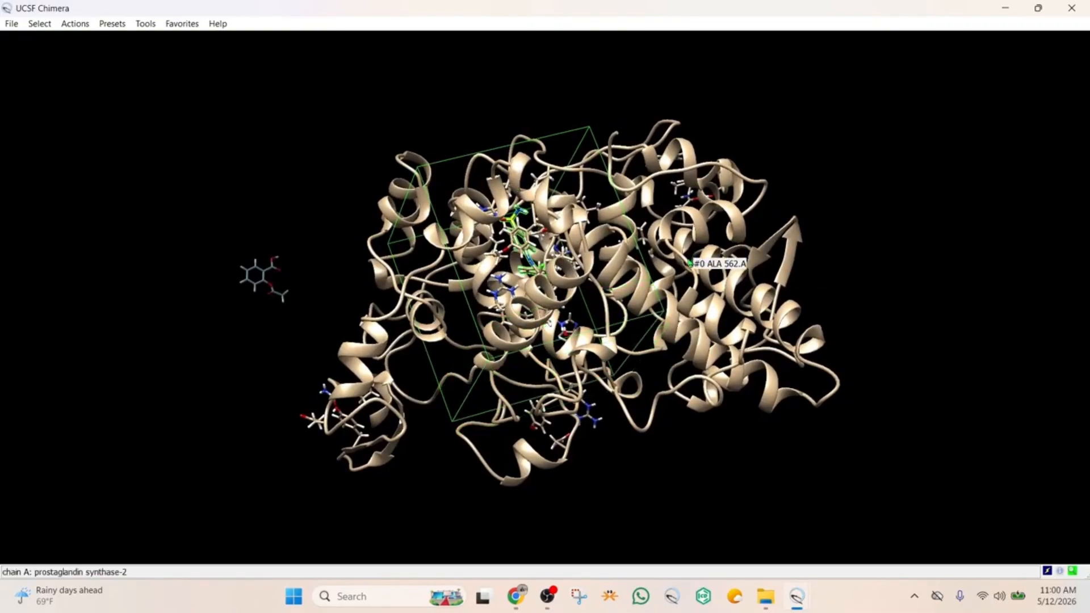
Move the search box away from the protein and enlarge it, checking its placement from several angles
{"action": "middle_click_drag", "start_coordinate": [685, 258], "coordinate": [966, 243]}
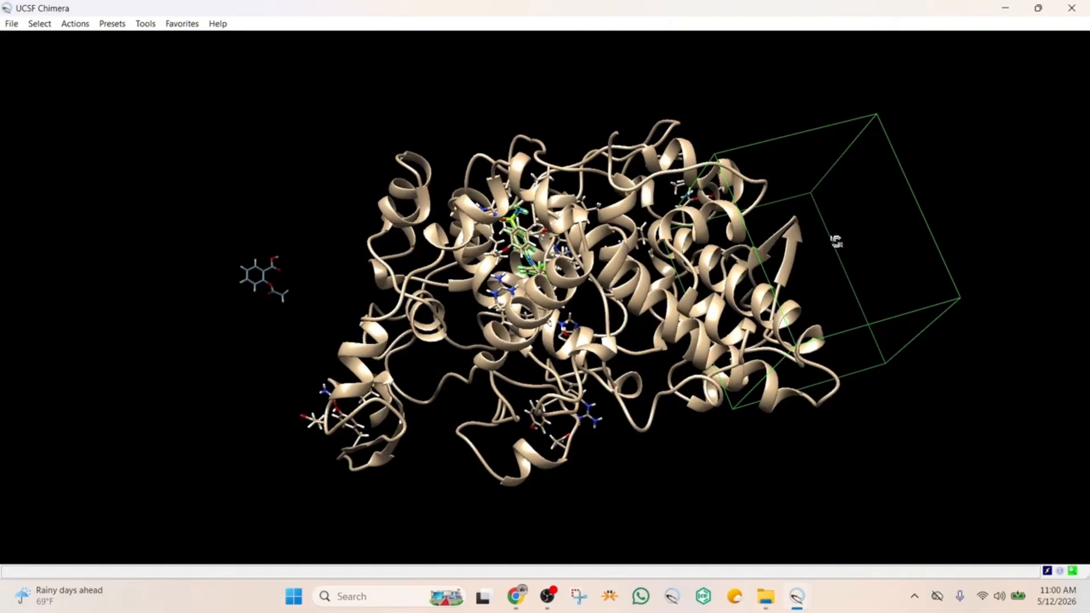
{"action": "left_click_drag", "start_coordinate": [834, 238], "coordinate": [433, 370]}
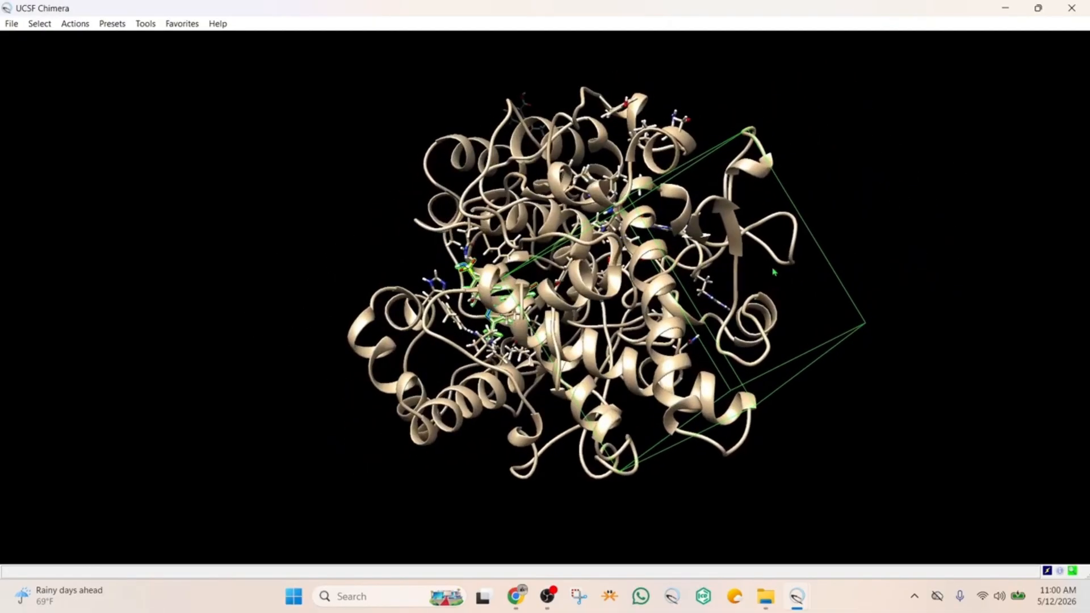
{"action": "middle_click_drag", "start_coordinate": [750, 266], "coordinate": [923, 234]}
{"action": "scroll", "coordinate": [713, 313], "scroll_direction": "down", "scroll_amount": 3}
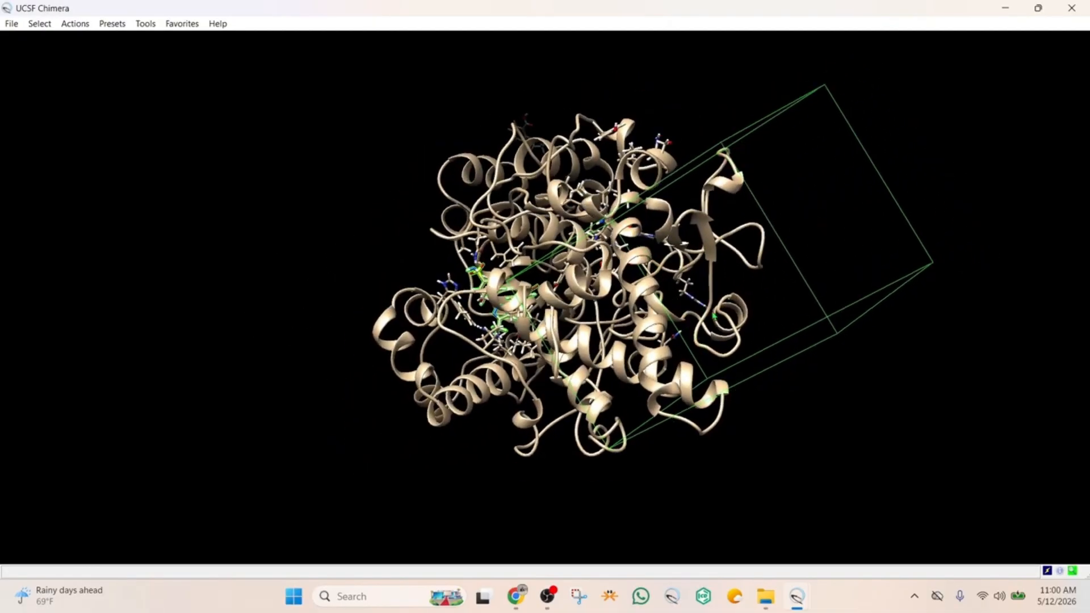
{"action": "middle_click_drag", "start_coordinate": [724, 311], "coordinate": [669, 390]}
{"action": "left_click_drag", "start_coordinate": [840, 390], "coordinate": [708, 290]}
{"action": "left_click_drag", "start_coordinate": [591, 302], "coordinate": [799, 331]}
{"action": "middle_click_drag", "start_coordinate": [741, 288], "coordinate": [735, 224]}
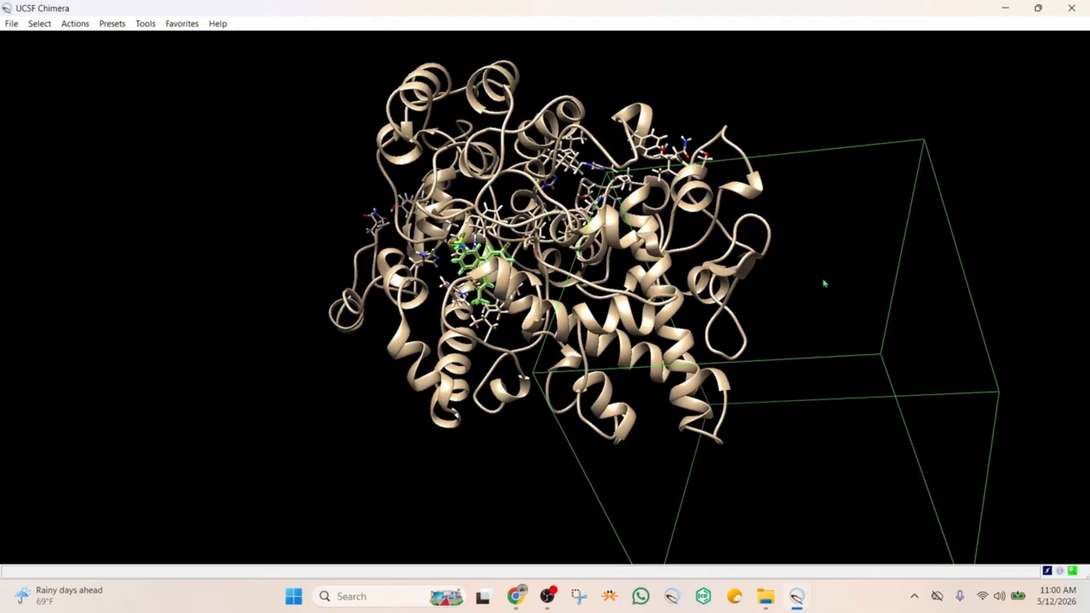
{"action": "left_click_drag", "start_coordinate": [825, 284], "coordinate": [846, 327]}
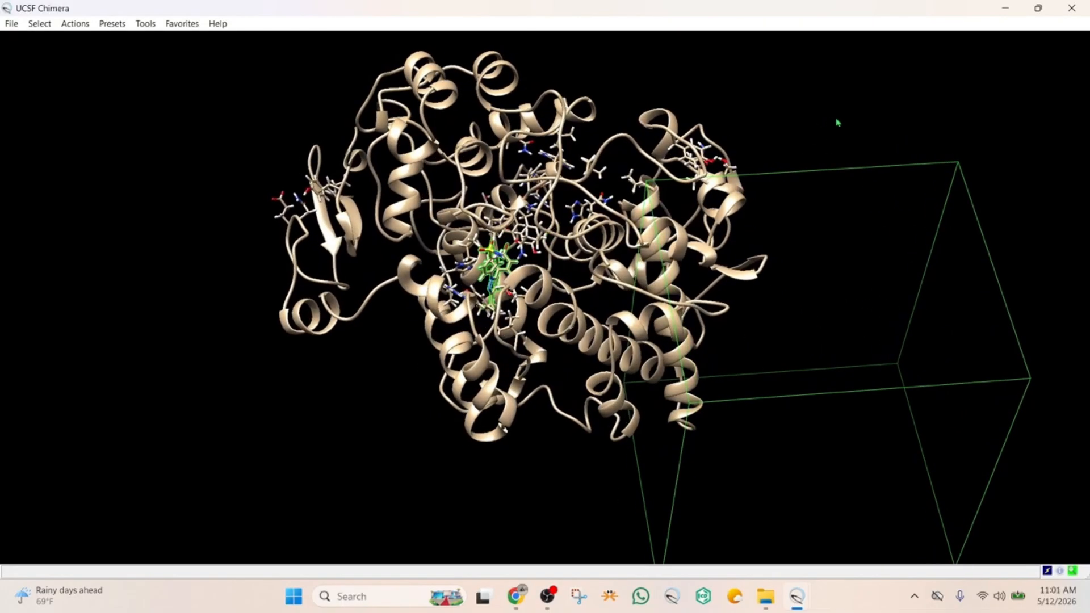
Move the enlarged search box back over the protein and check its coverage of the S58 ligand from different sides
{"action": "middle_click_drag", "start_coordinate": [837, 122], "coordinate": [543, 85]}
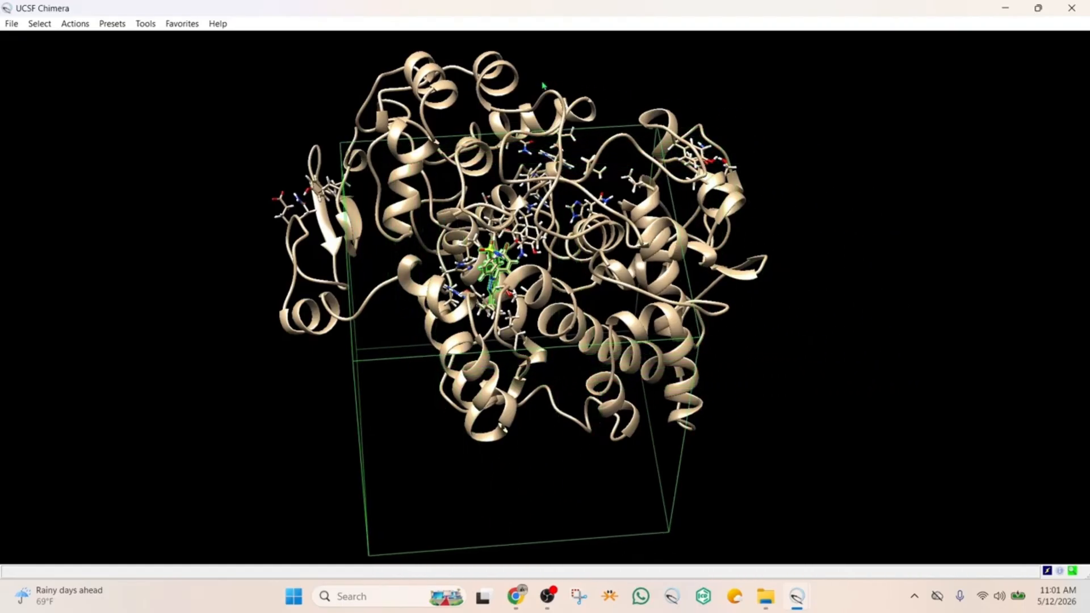
{"action": "left_click_drag", "start_coordinate": [776, 240], "coordinate": [499, 219]}
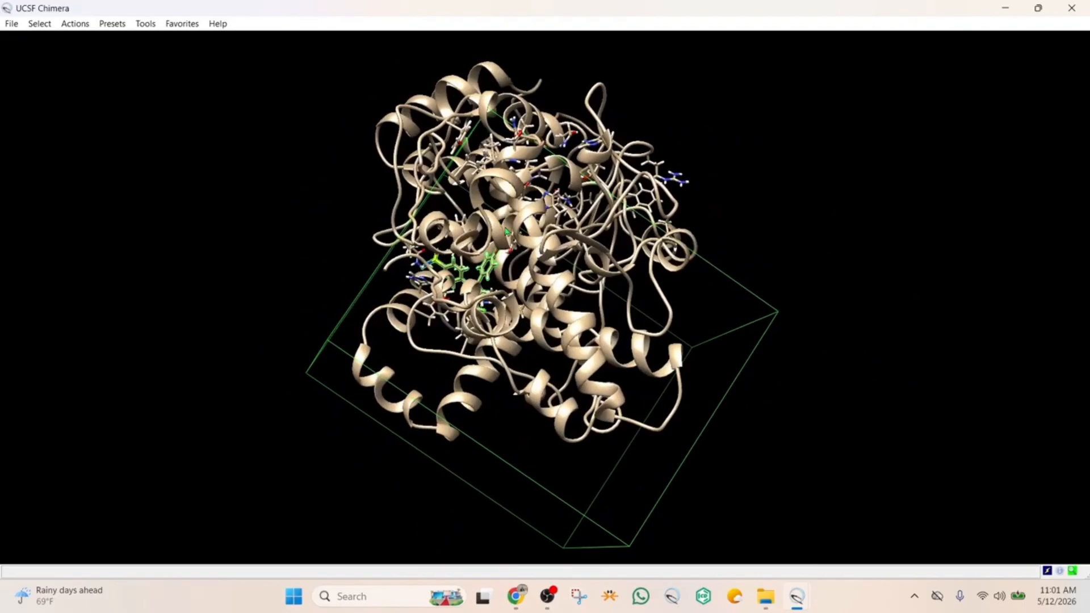
{"action": "mouse_move", "coordinate": [454, 258]}
{"action": "left_mouse_down"}
{"action": "mouse_move", "coordinate": [494, 275]}
{"action": "mouse_move", "coordinate": [437, 251]}
{"action": "left_mouse_up"}
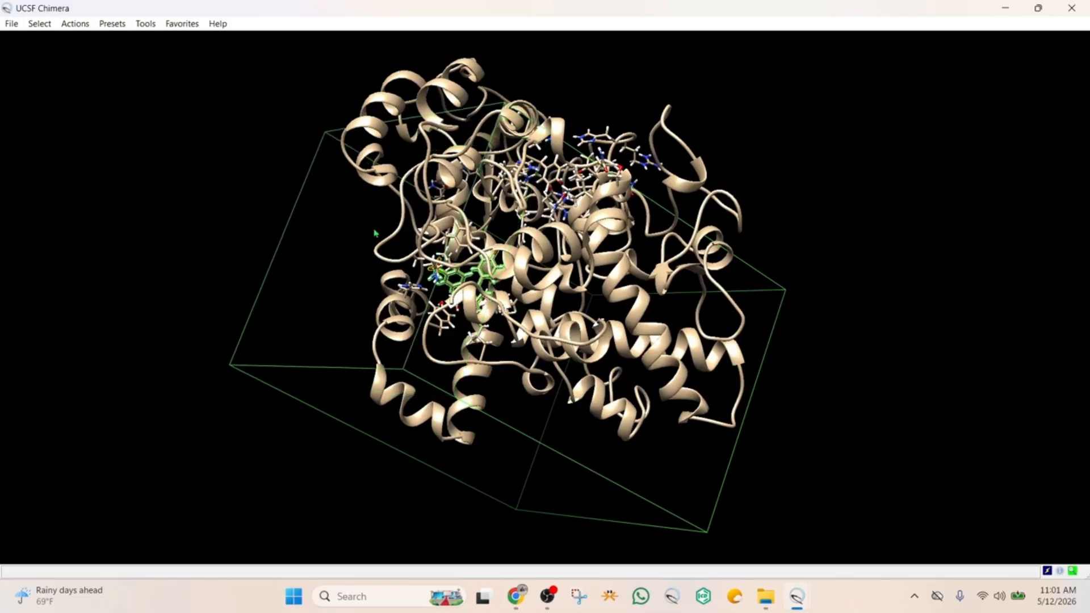
{"action": "left_click_drag", "start_coordinate": [375, 233], "coordinate": [629, 393]}
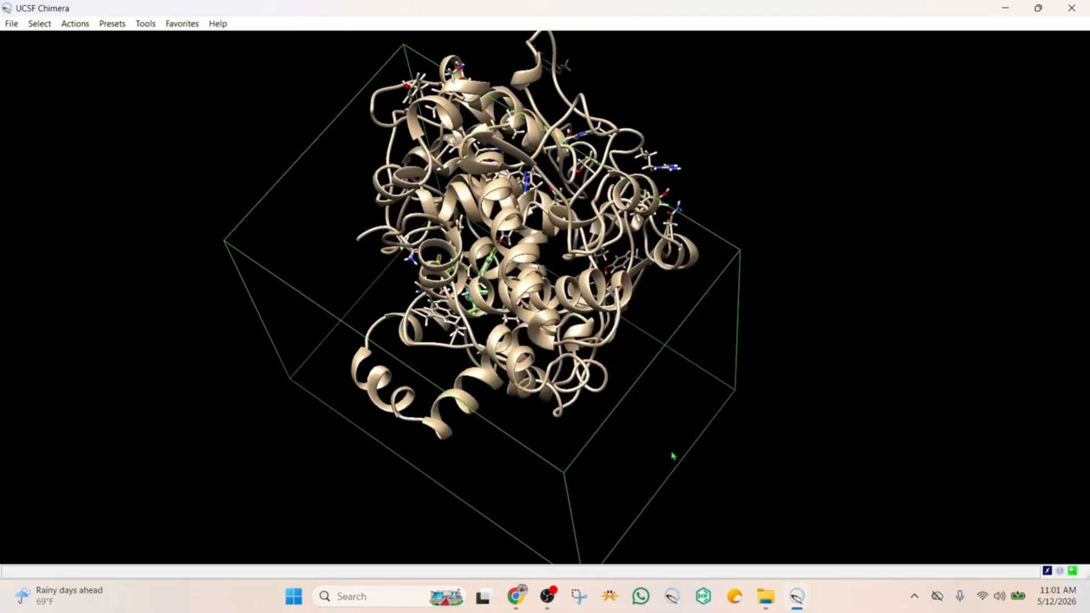
{"action": "middle_click_drag", "start_coordinate": [672, 453], "coordinate": [575, 376]}
{"action": "left_click_drag", "start_coordinate": [575, 376], "coordinate": [375, 332]}
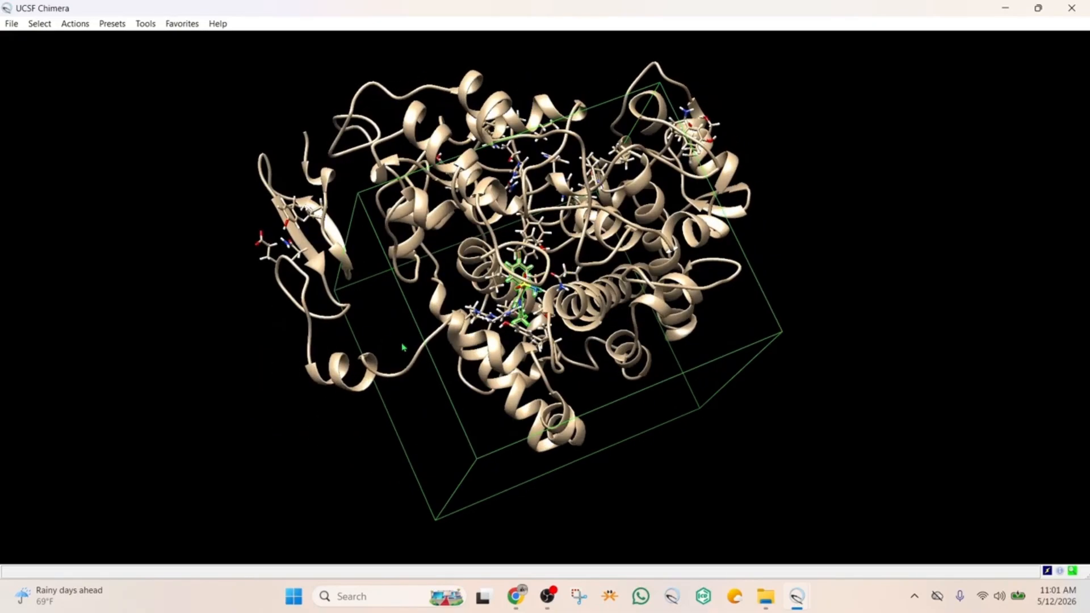
Resize the search box by its faces around the S58 binding site to about 29 × 22 × 26
{"action": "middle_click_drag", "start_coordinate": [399, 344], "coordinate": [451, 330]}
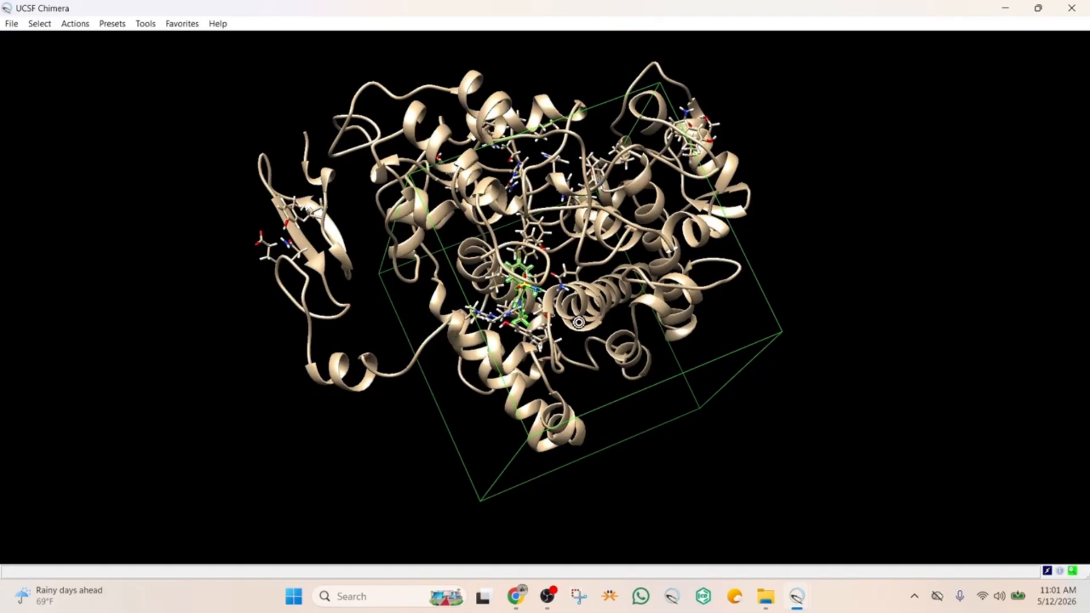
{"action": "left_click_drag", "start_coordinate": [573, 316], "coordinate": [499, 273]}
{"action": "left_click_drag", "start_coordinate": [568, 392], "coordinate": [686, 289]}
{"action": "middle_click_drag", "start_coordinate": [684, 291], "coordinate": [639, 276]}
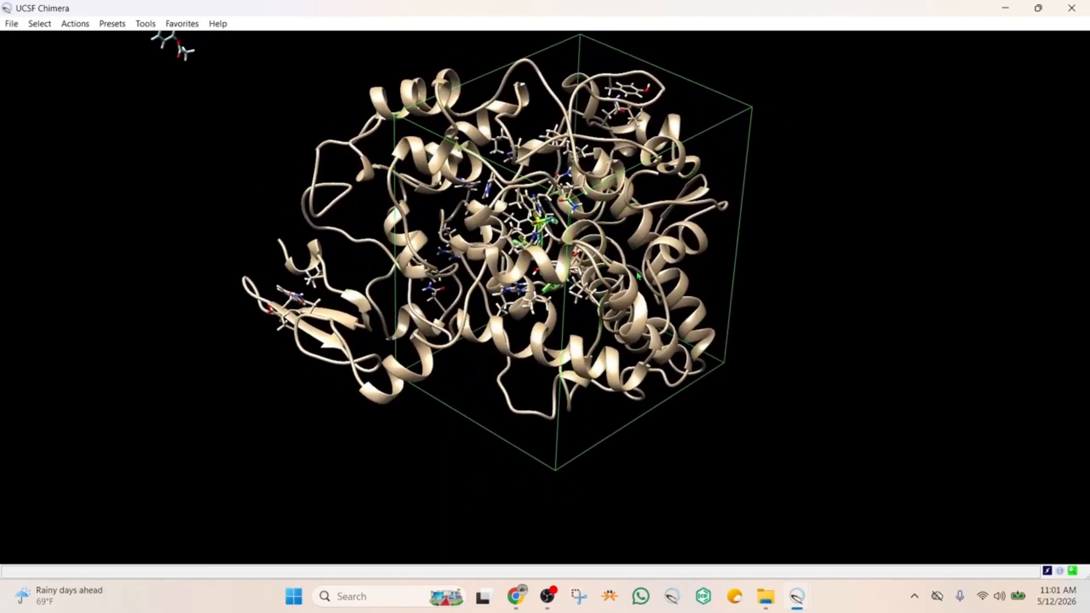
{"action": "left_click_drag", "start_coordinate": [671, 247], "coordinate": [430, 303]}
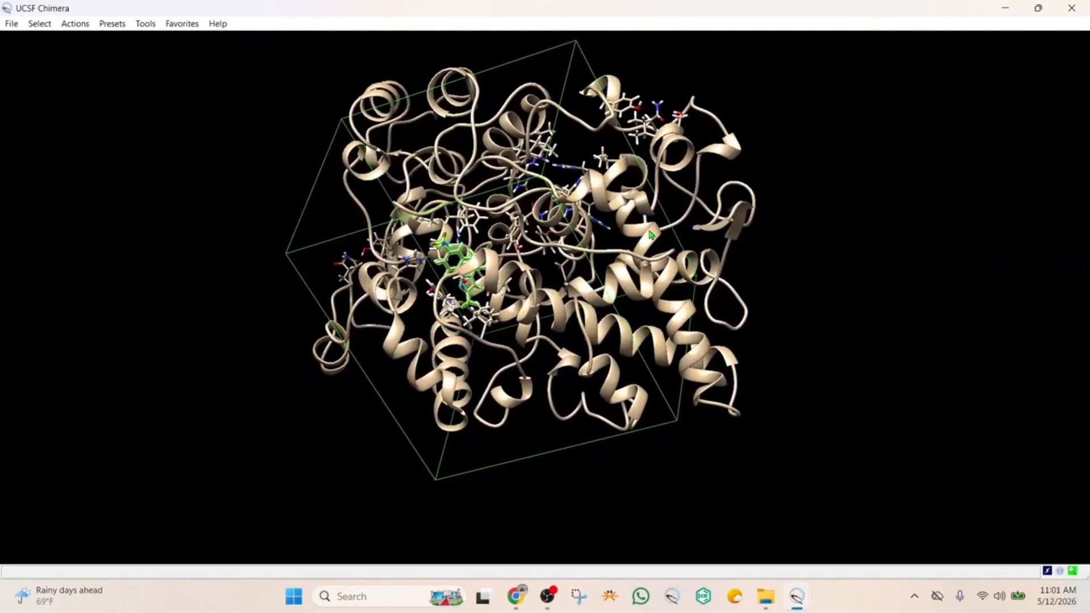
{"action": "left_click_drag", "start_coordinate": [656, 233], "coordinate": [390, 214]}
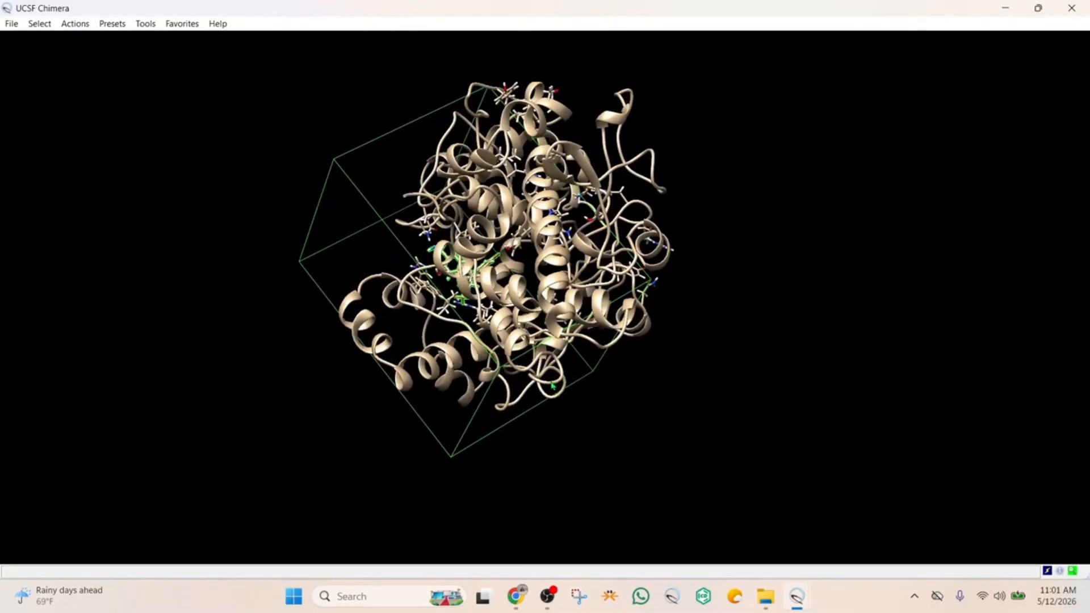
{"action": "left_click_drag", "start_coordinate": [553, 384], "coordinate": [451, 258]}
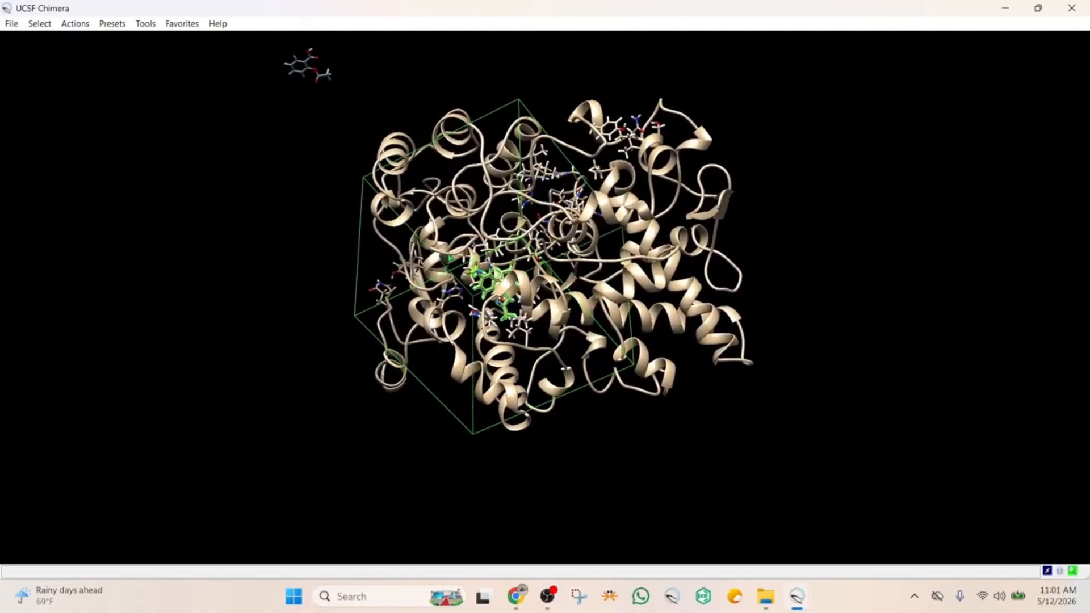
{"action": "middle_click_drag", "start_coordinate": [450, 231], "coordinate": [472, 261]}
{"action": "left_click_drag", "start_coordinate": [502, 320], "coordinate": [415, 342]}
{"action": "middle_click_drag", "start_coordinate": [413, 339], "coordinate": [422, 332]}
{"action": "left_click_drag", "start_coordinate": [532, 256], "coordinate": [486, 302]}
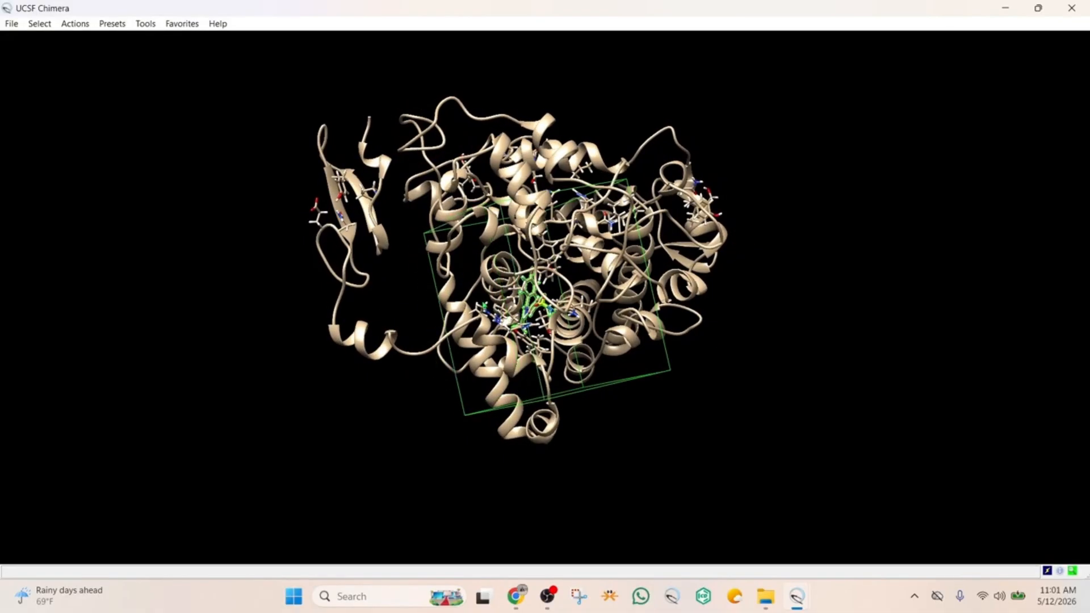
{"action": "left_click_drag", "start_coordinate": [614, 265], "coordinate": [571, 352]}
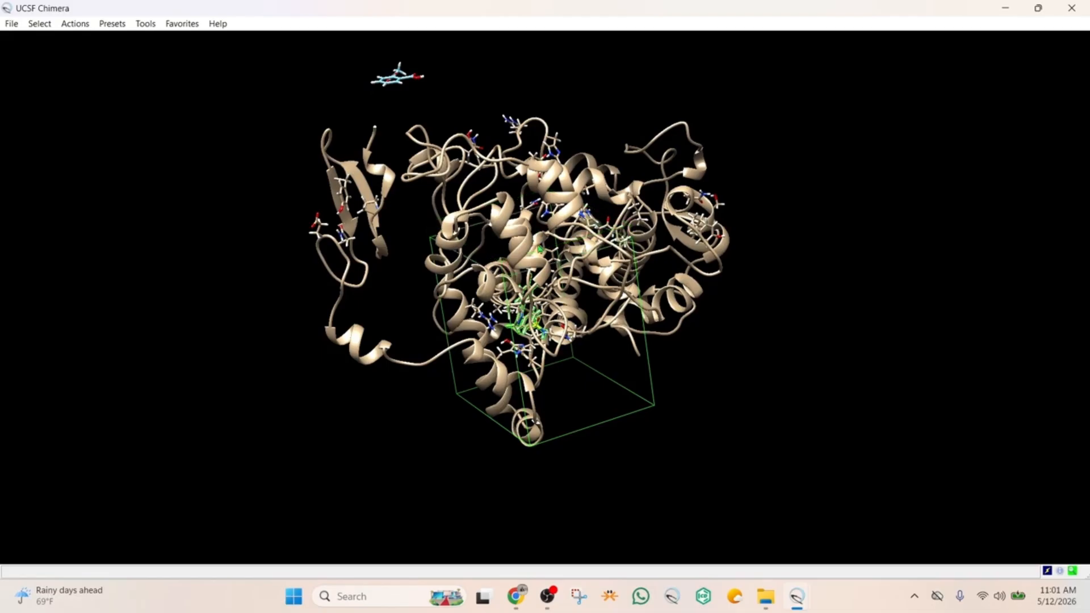
{"action": "left_click_drag", "start_coordinate": [601, 312], "coordinate": [615, 239]}
{"action": "left_click_drag", "start_coordinate": [746, 196], "coordinate": [684, 219]}
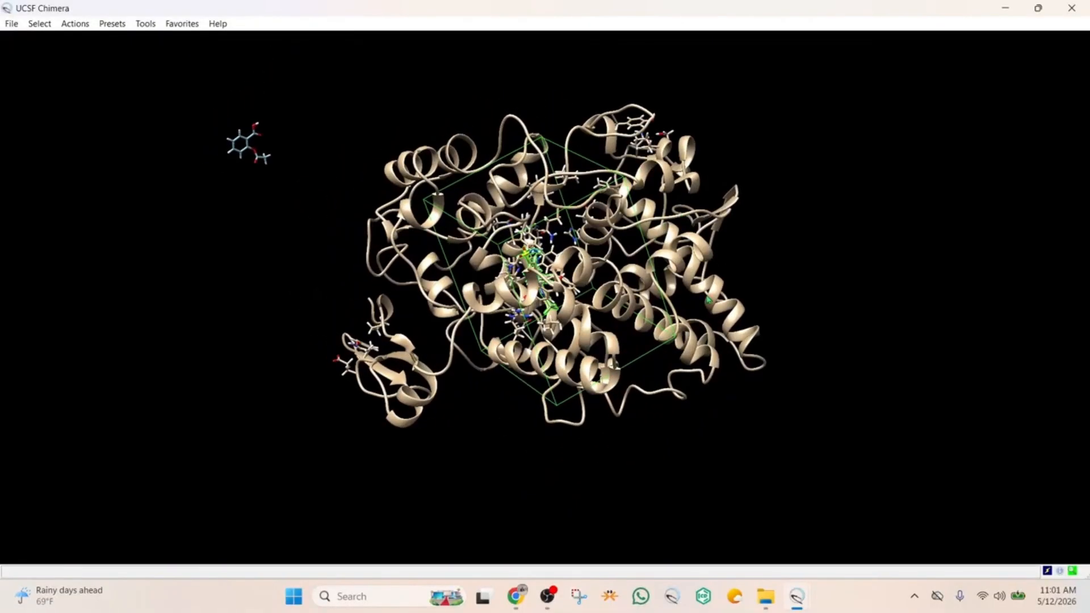
Reopen the AutoDock Vina setup and set the search box center to 23, 24, 44
{"action": "mouse_move", "coordinate": [797, 596]}
{"action": "left_click", "coordinate": [872, 514]}
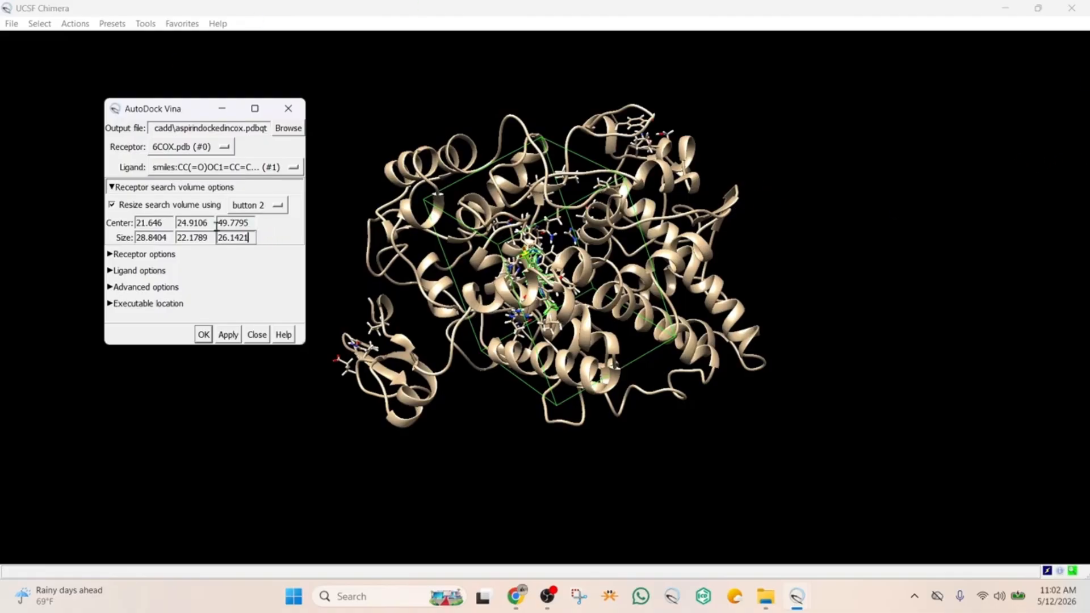
{"action": "left_click_drag", "start_coordinate": [164, 223], "coordinate": [133, 222]}
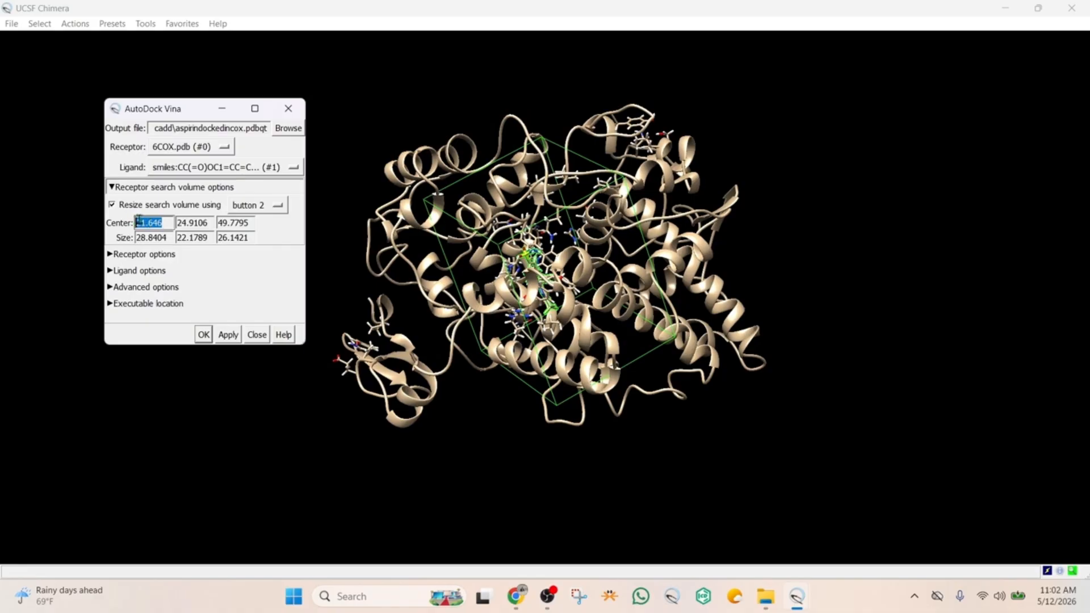
{"action": "type", "text": "23"}
{"action": "left_click", "coordinate": [207, 222]}
{"action": "key", "text": "Tab"}
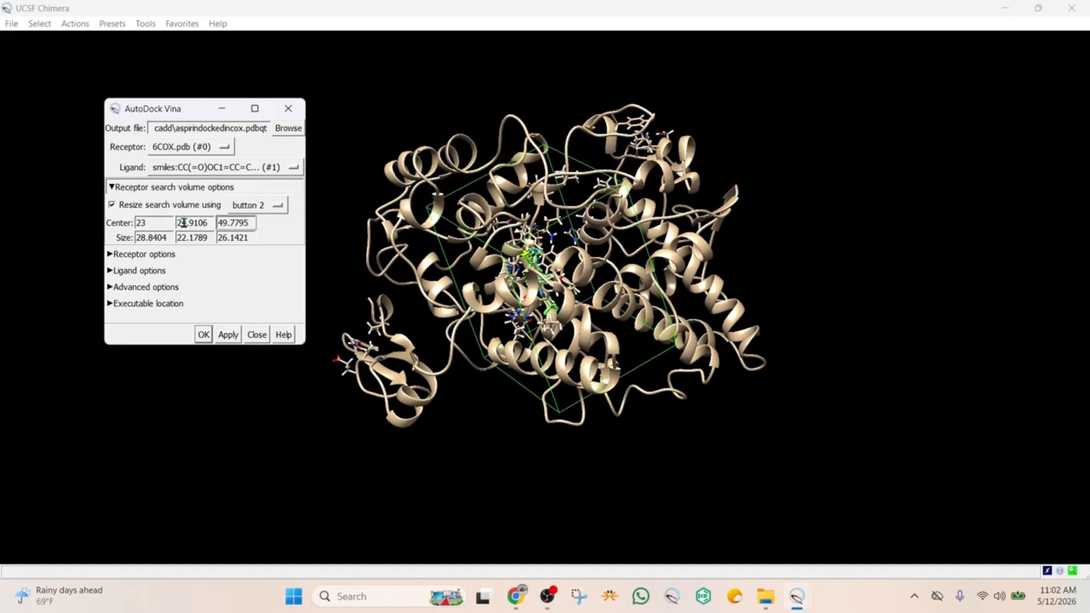
{"action": "left_click_drag", "start_coordinate": [208, 223], "coordinate": [179, 221]}
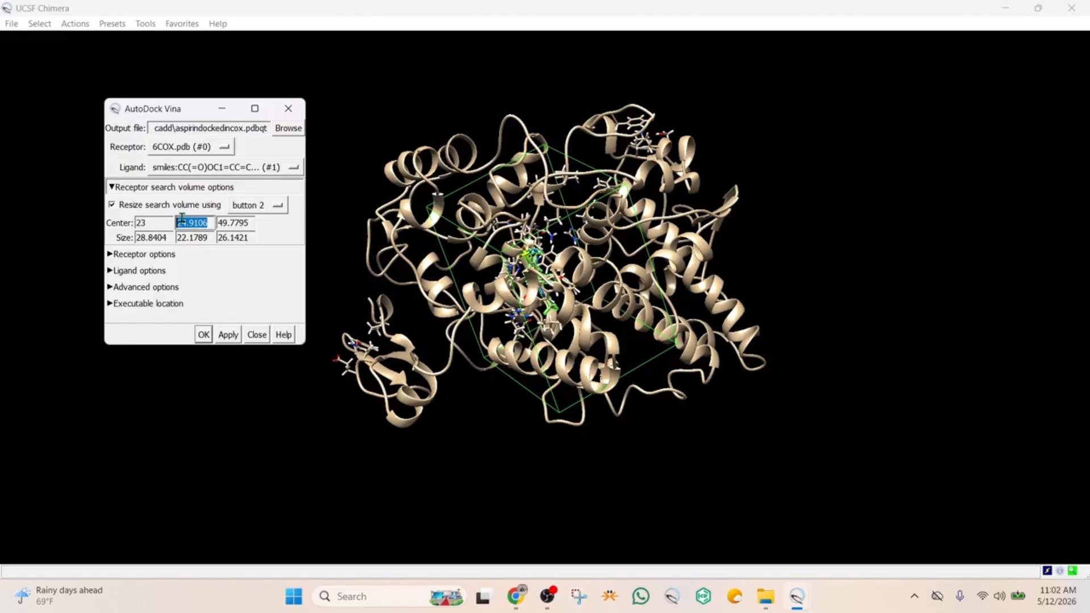
{"action": "type", "text": "24"}
{"action": "left_click", "coordinate": [230, 222]}
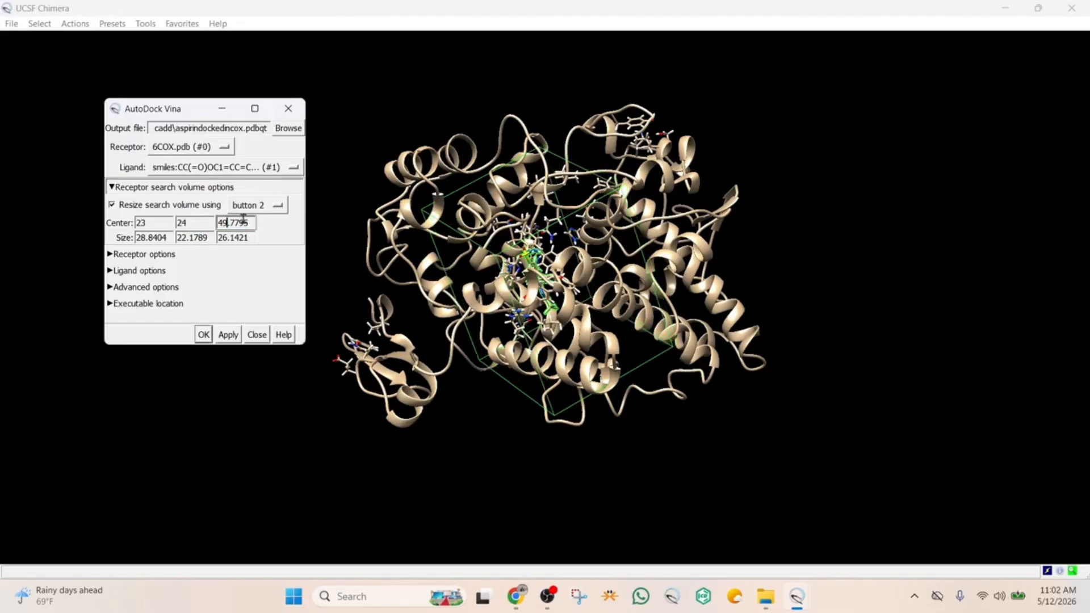
{"action": "left_click_drag", "start_coordinate": [248, 223], "coordinate": [222, 222]}
{"action": "type", "text": "44"}
Set the search box size to 22, 22, 24 and check how the box encloses the S58 ligand
{"action": "left_click", "coordinate": [251, 241]}
{"action": "left_click_drag", "start_coordinate": [174, 238], "coordinate": [135, 238]}
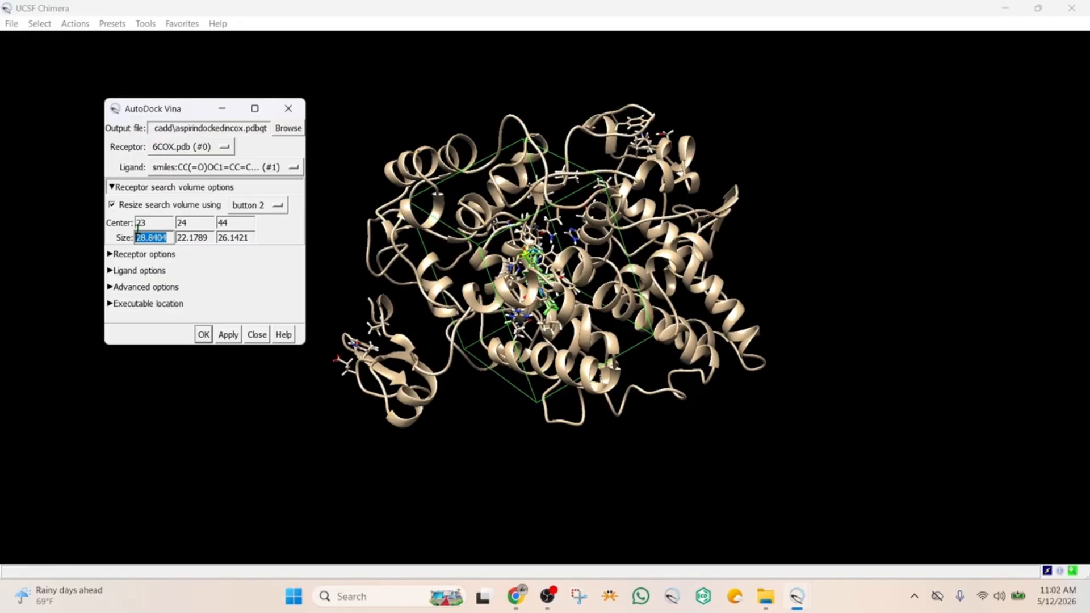
{"action": "type", "text": "22"}
{"action": "left_click", "coordinate": [208, 255]}
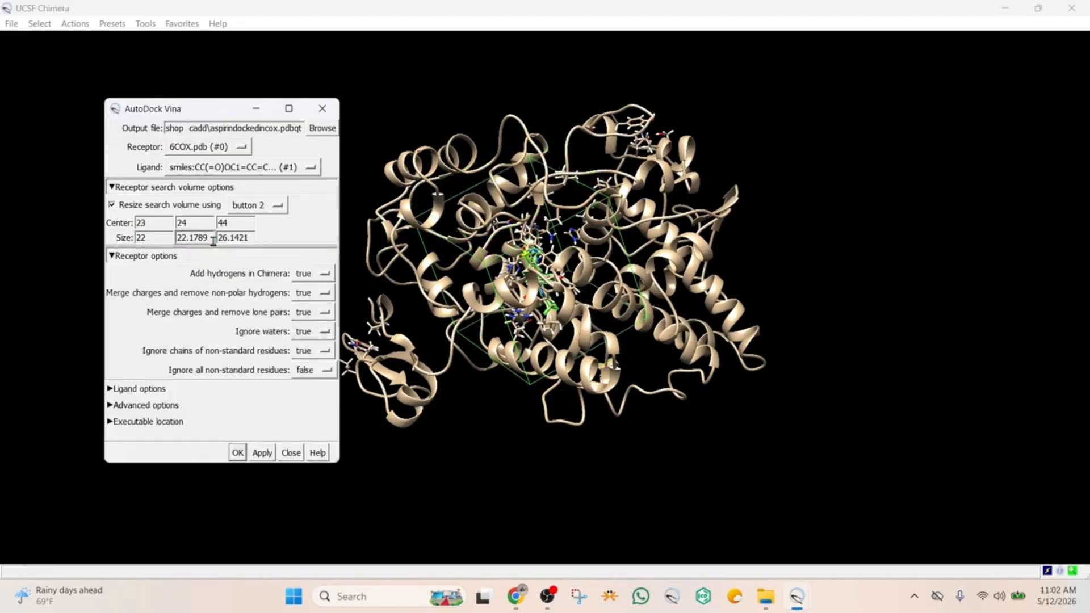
{"action": "key", "text": "Tab"}
{"action": "left_click", "coordinate": [205, 238]}
{"action": "key", "text": "Tab"}
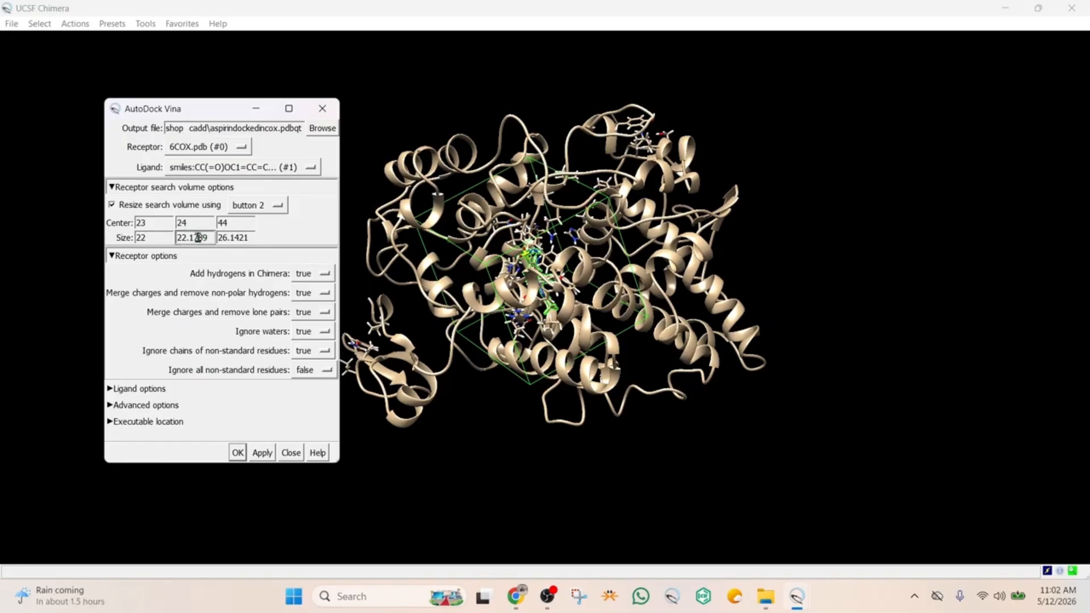
{"action": "left_click_drag", "start_coordinate": [202, 237], "coordinate": [179, 238]}
{"action": "type", "text": "22"}
{"action": "left_click", "coordinate": [248, 238]}
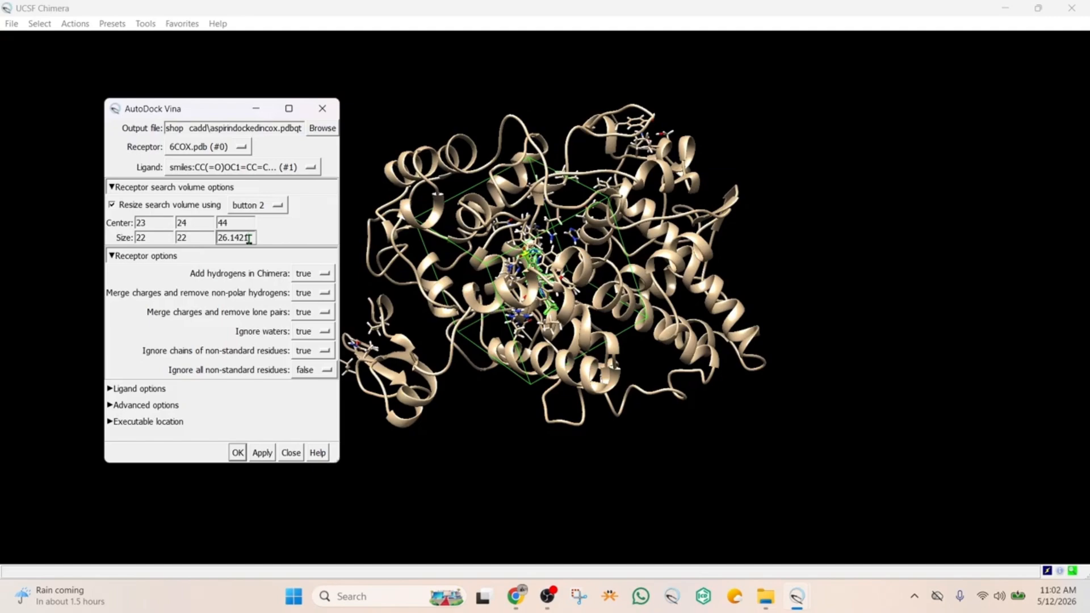
{"action": "key", "text": "BackSpace"}
{"action": "key", "text": "BackSpace"}
{"action": "key", "text": "BackSpace"}
{"action": "key", "text": "BackSpace"}
{"action": "left_click", "coordinate": [700, 317]}
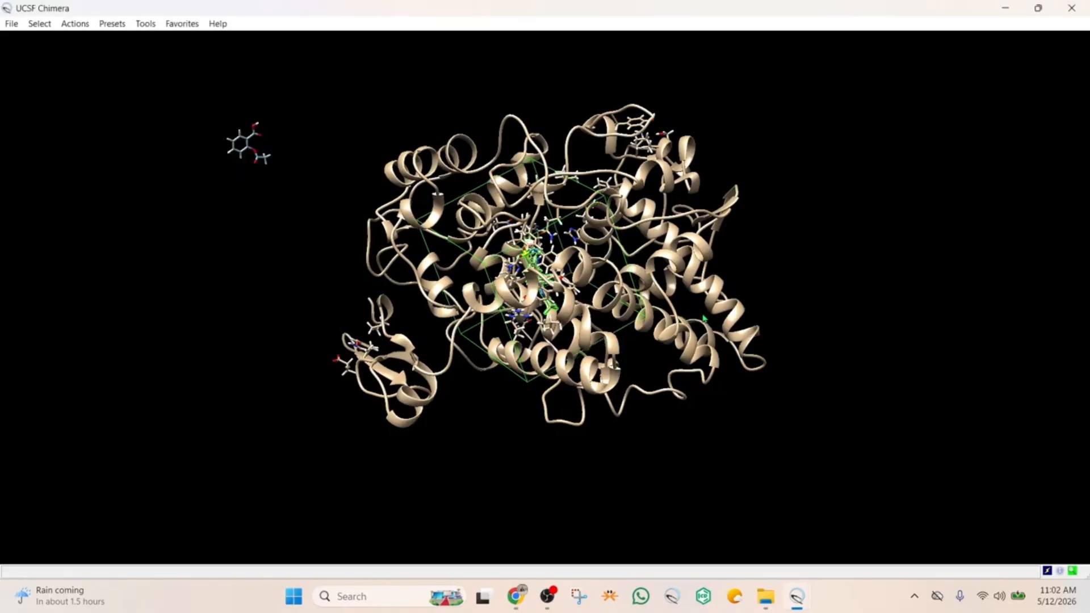
{"action": "left_click_drag", "start_coordinate": [597, 294], "coordinate": [544, 306]}
{"action": "scroll", "coordinate": [524, 262], "scroll_direction": "up", "scroll_amount": 3}
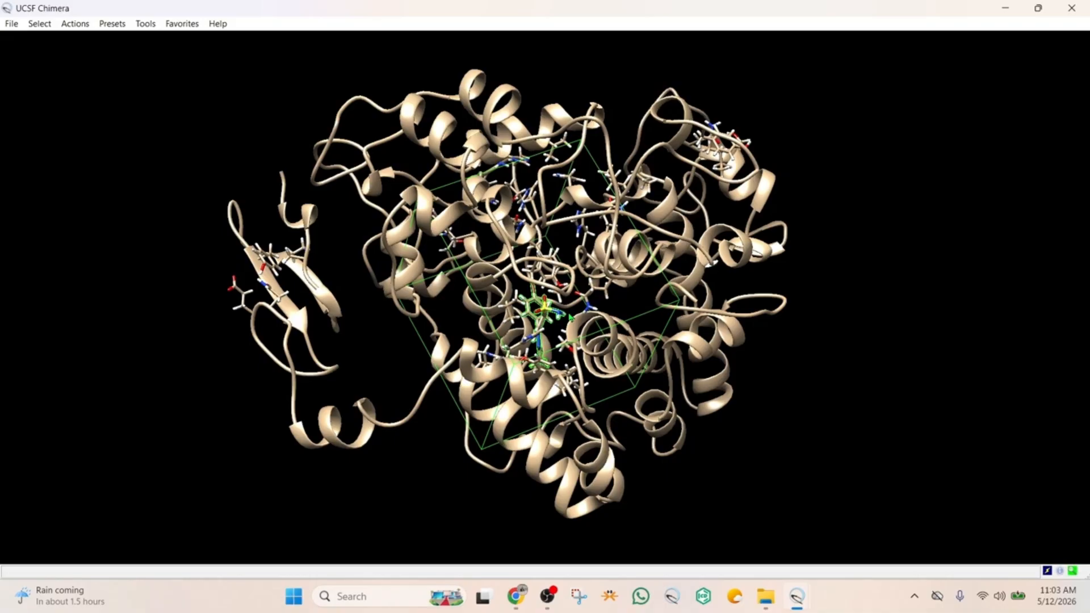
{"action": "left_click_drag", "start_coordinate": [659, 284], "coordinate": [669, 416]}
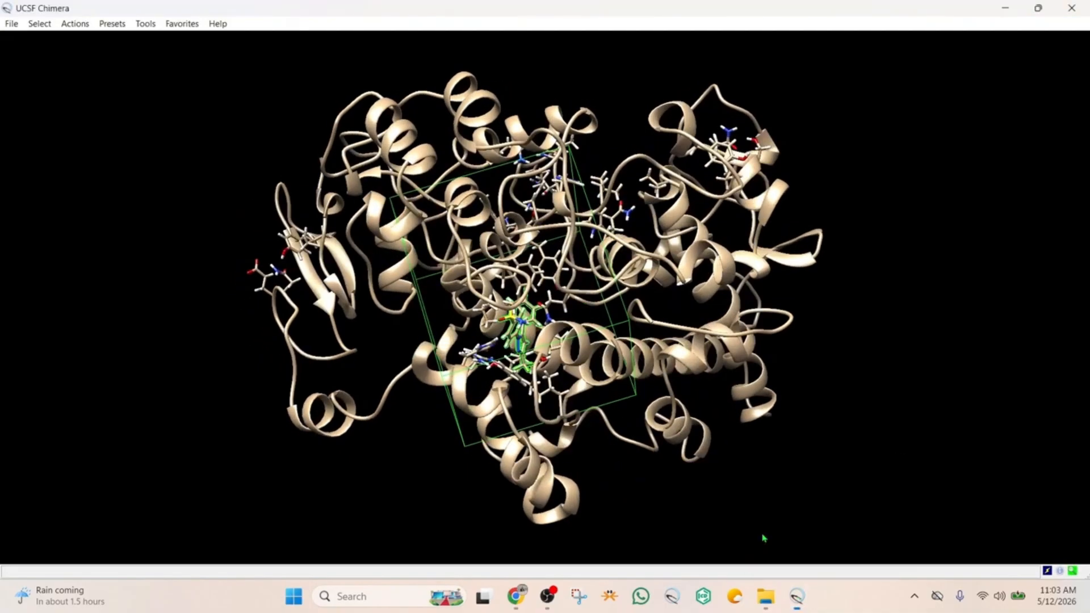
In the docking setup's receptor options, try ignoring all non-standard residues, and set the option back to false
{"action": "mouse_move", "coordinate": [797, 597]}
{"action": "left_click", "coordinate": [846, 530]}
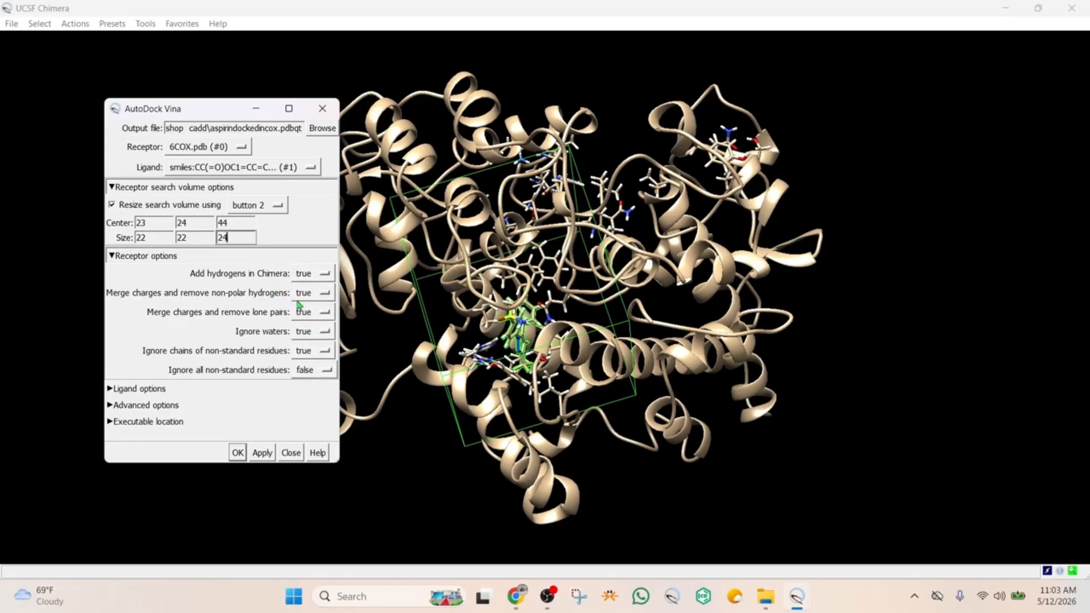
{"action": "left_click", "coordinate": [319, 371]}
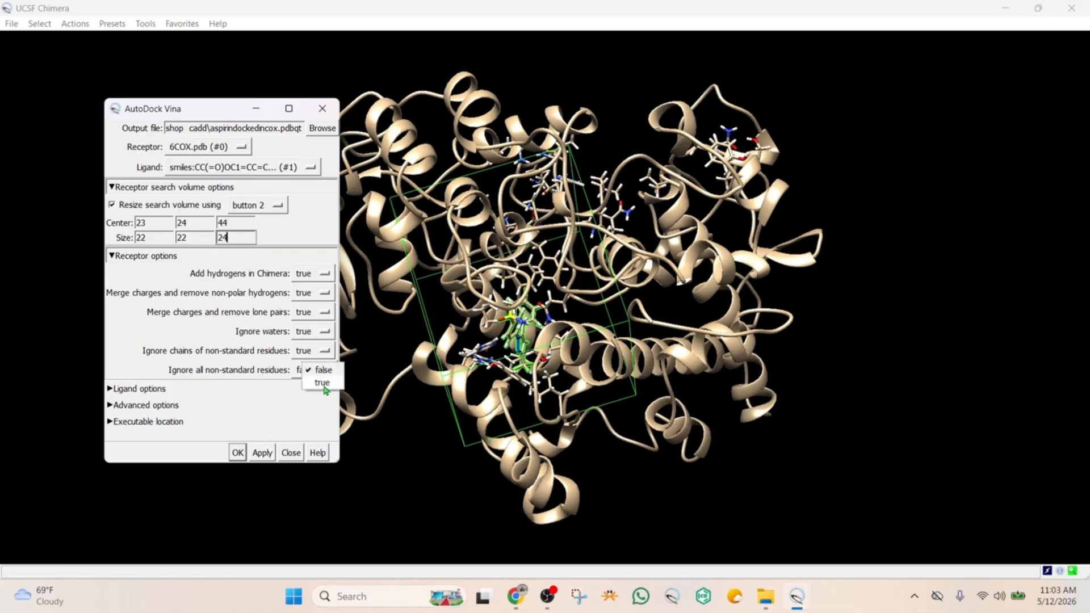
{"action": "left_click", "coordinate": [324, 387]}
{"action": "left_click", "coordinate": [323, 371]}
{"action": "left_click", "coordinate": [323, 361]}
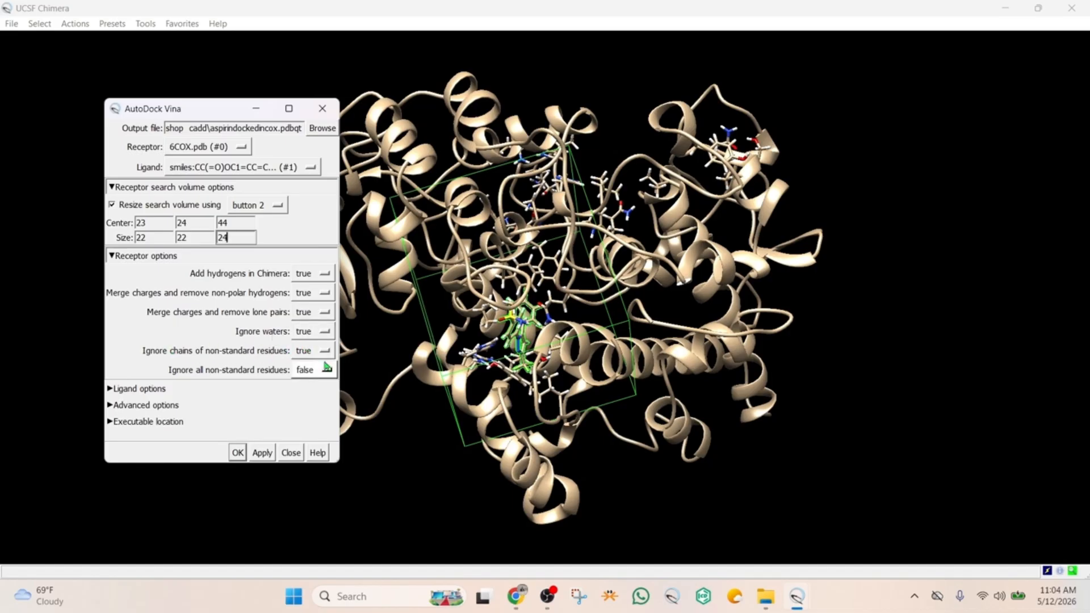
Collapse the receptor options and expand the ligand options of the docking setup
{"action": "left_click", "coordinate": [113, 256]}
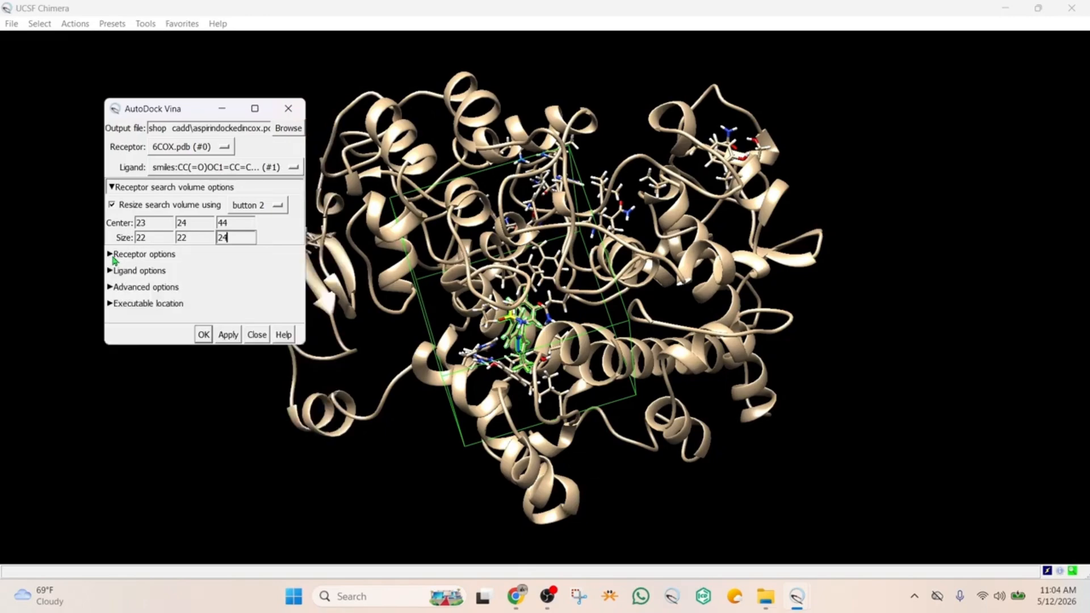
{"action": "left_click", "coordinate": [113, 273]}
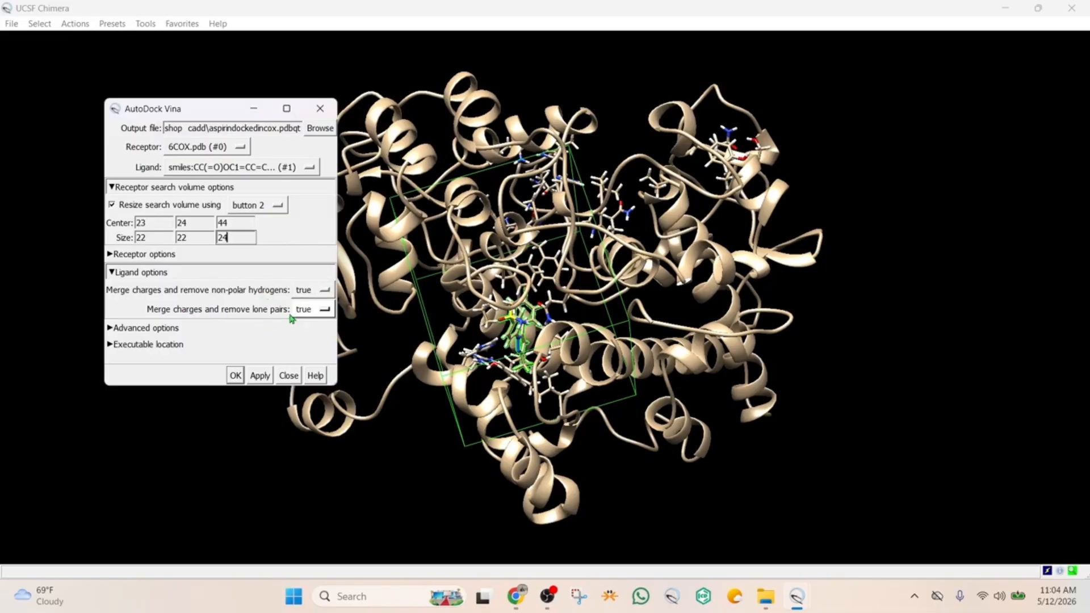
Collapse the ligand options, review the advanced docking options, and expand the executable location settings
{"action": "left_click", "coordinate": [112, 273]}
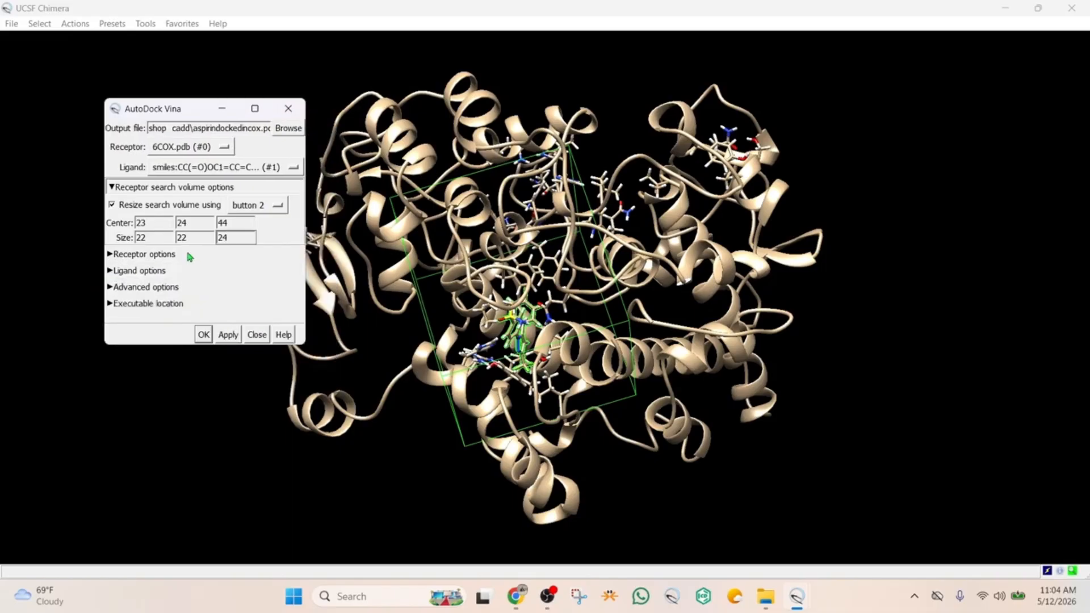
{"action": "left_click", "coordinate": [111, 288]}
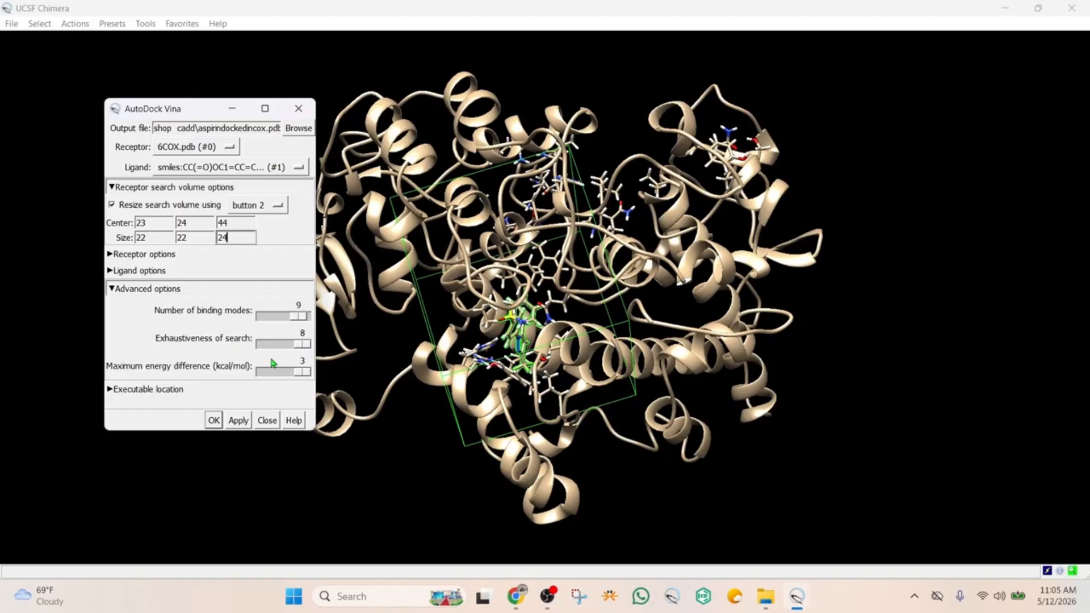
{"action": "left_click", "coordinate": [117, 289]}
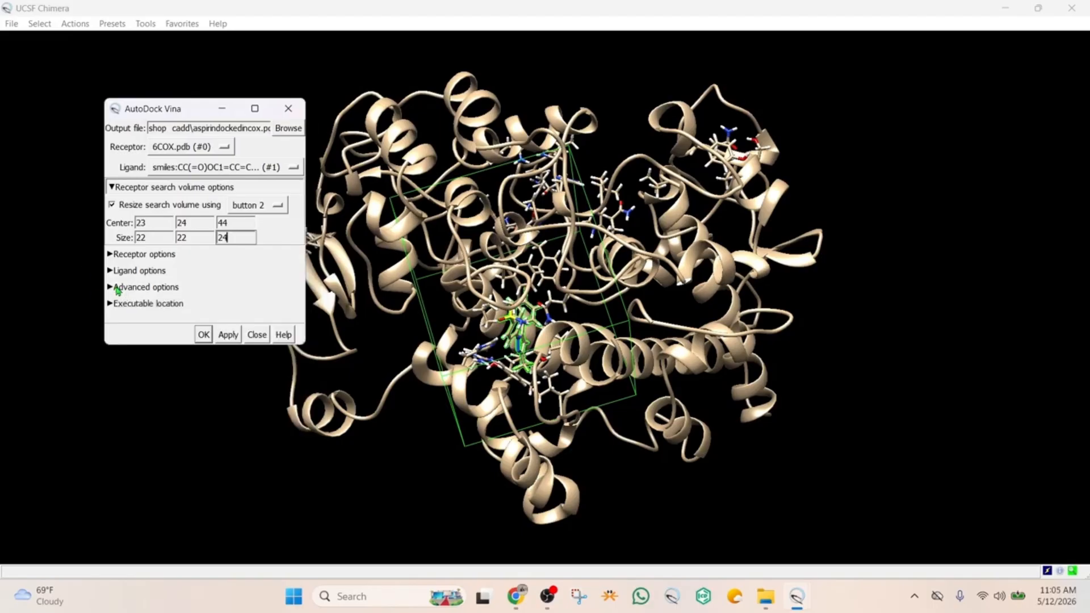
{"action": "left_click", "coordinate": [112, 307]}
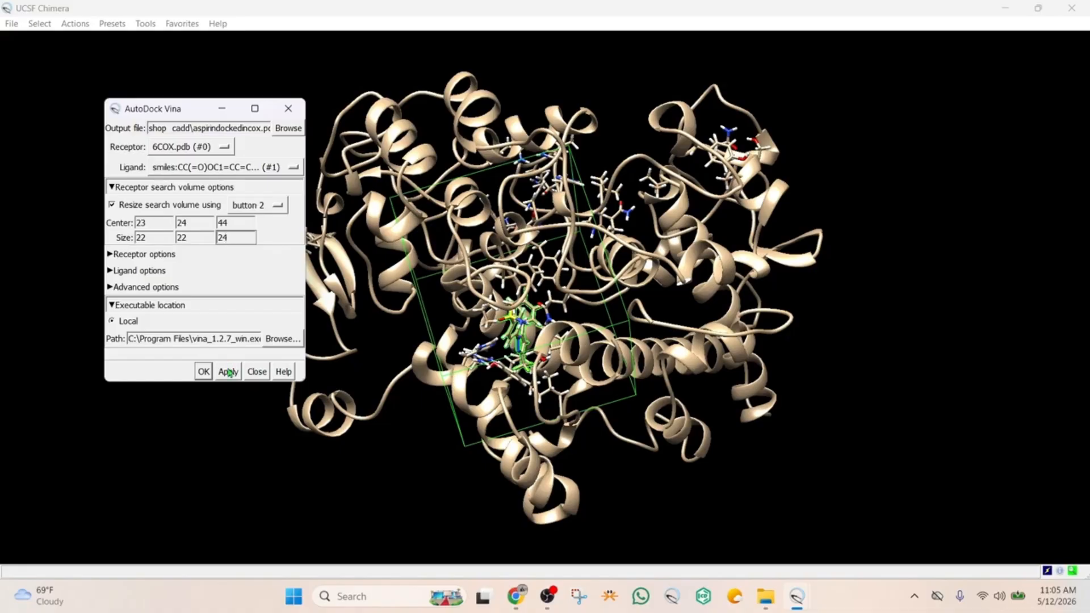
Select the S58 residue in the structure and delete its atoms and bonds to empty the binding site
{"action": "left_click", "coordinate": [226, 111]}
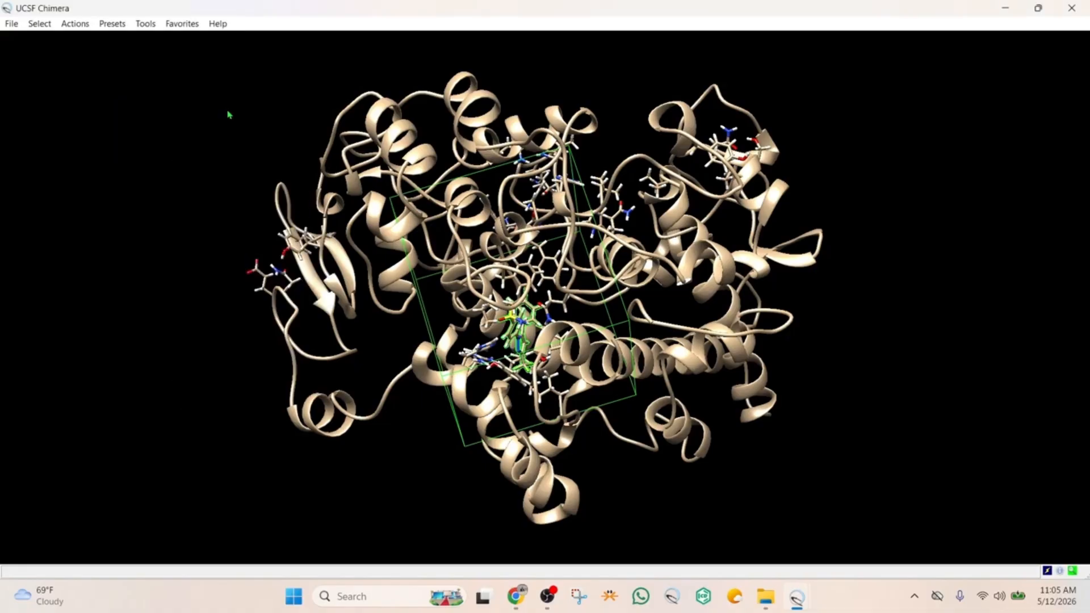
{"action": "left_click_drag", "start_coordinate": [364, 276], "coordinate": [463, 258]}
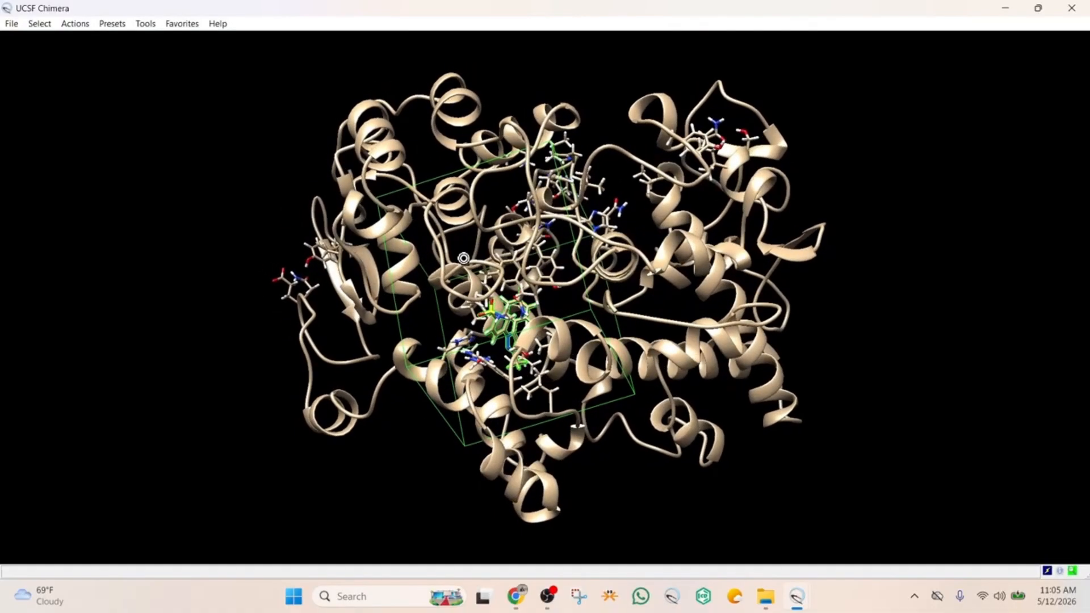
{"action": "left_click_drag", "start_coordinate": [519, 333], "coordinate": [556, 293]}
{"action": "left_click", "coordinate": [40, 23]}
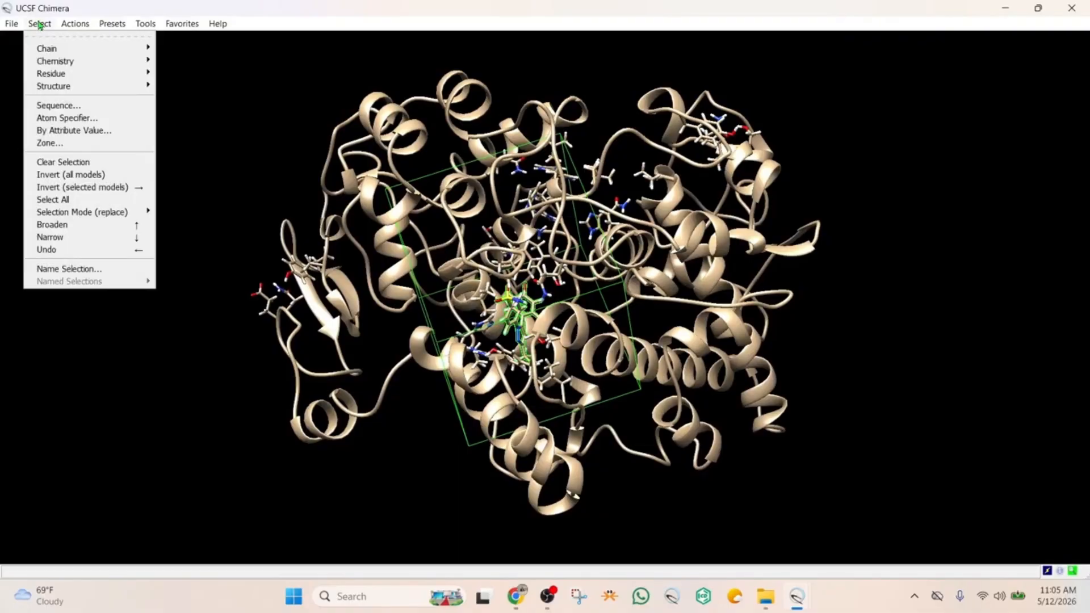
{"action": "mouse_move", "coordinate": [48, 78]}
{"action": "left_click", "coordinate": [175, 134]}
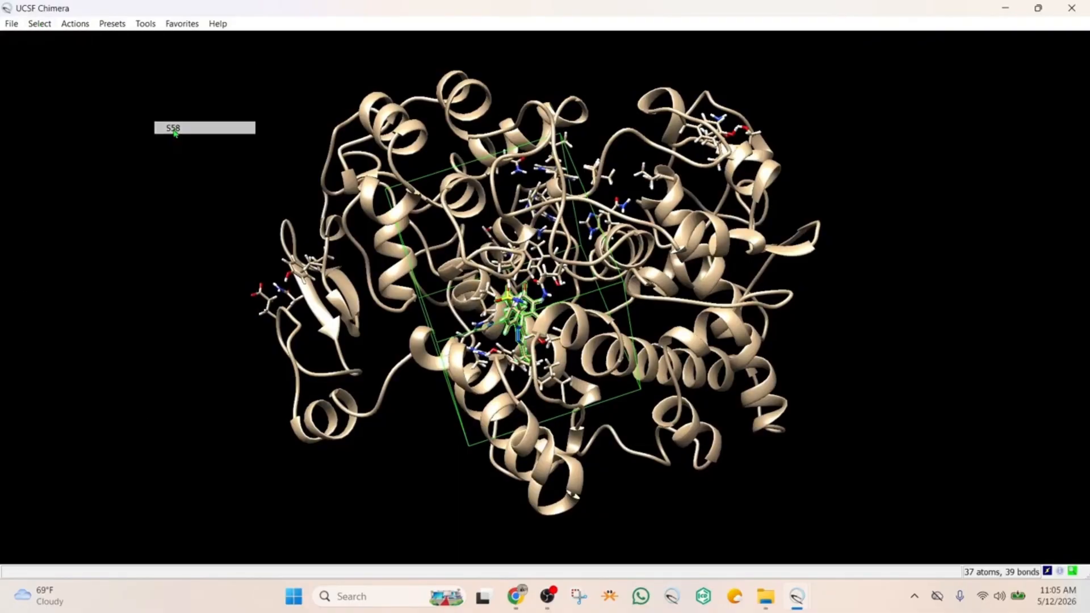
{"action": "left_click", "coordinate": [87, 26]}
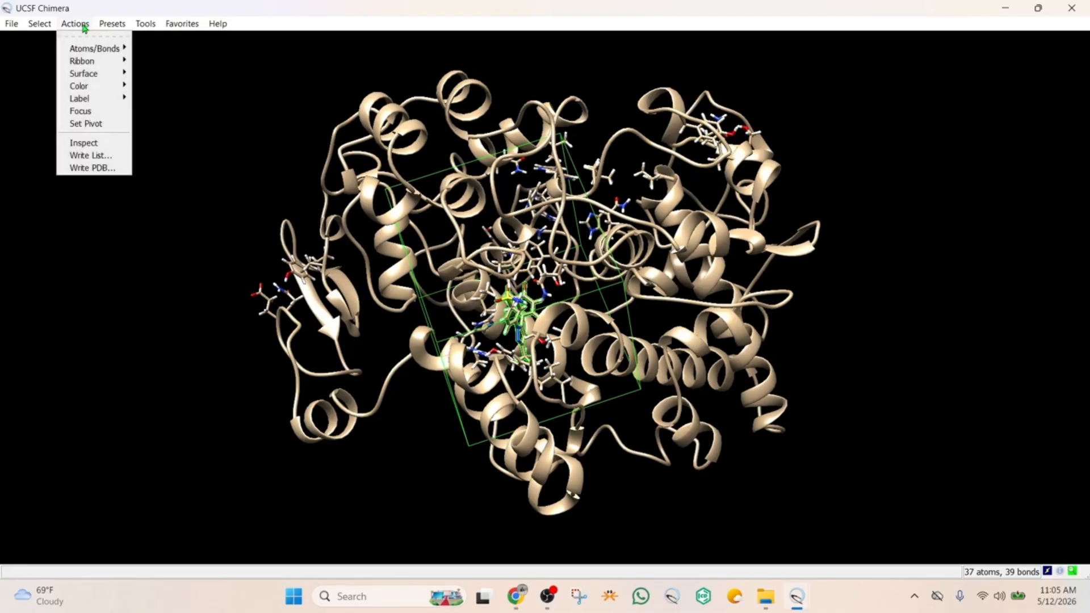
{"action": "mouse_move", "coordinate": [105, 49]}
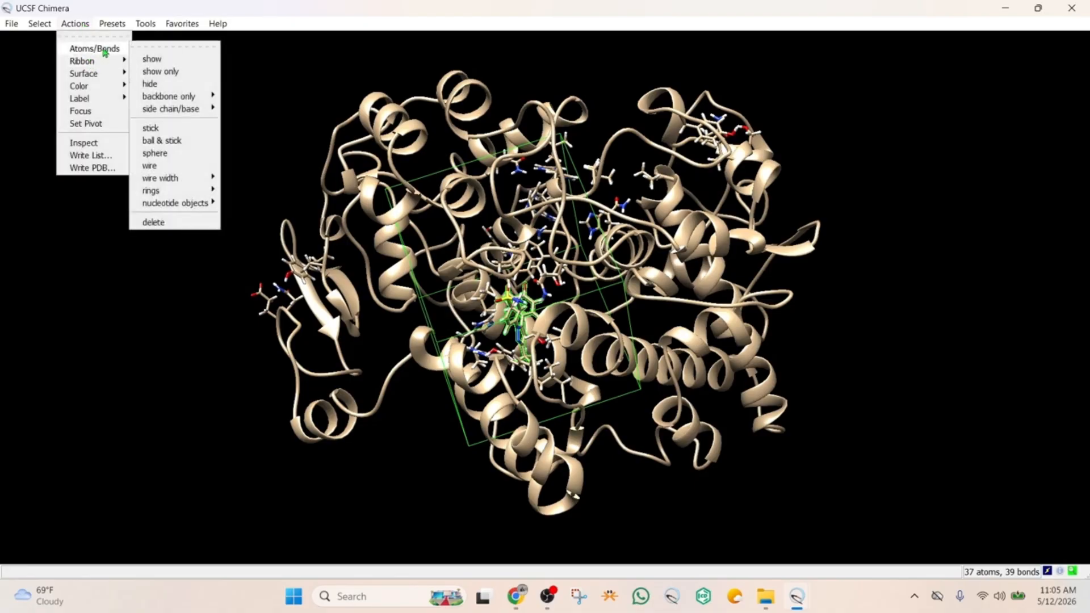
{"action": "left_click", "coordinate": [153, 222]}
{"action": "left_click_drag", "start_coordinate": [530, 302], "coordinate": [464, 280]}
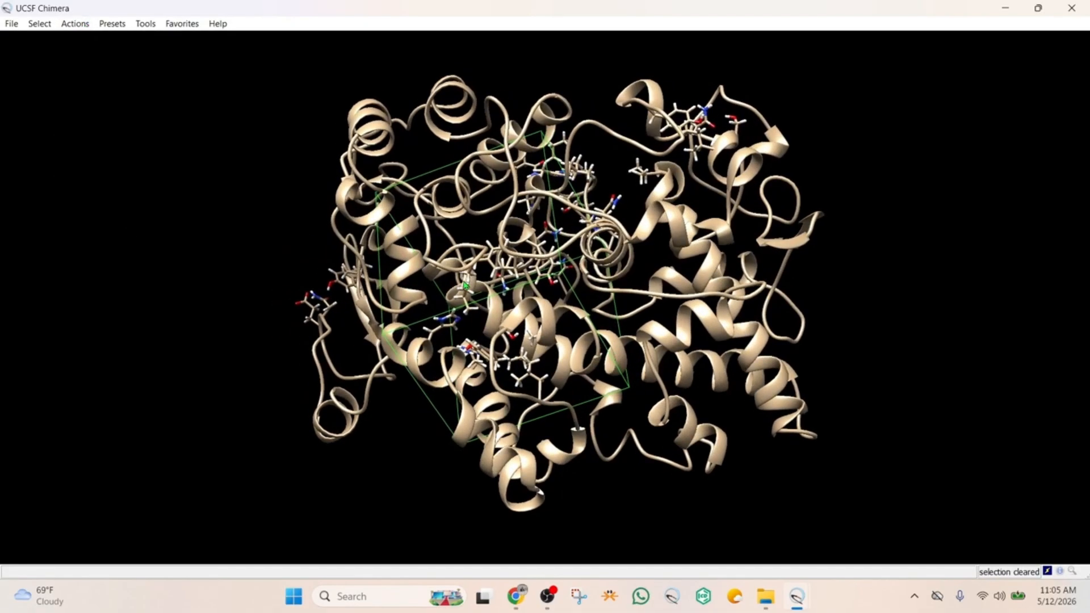
Return to the AutoDock Vina setup and run the docking of aspirin into 6COX
{"action": "mouse_move", "coordinate": [795, 599]}
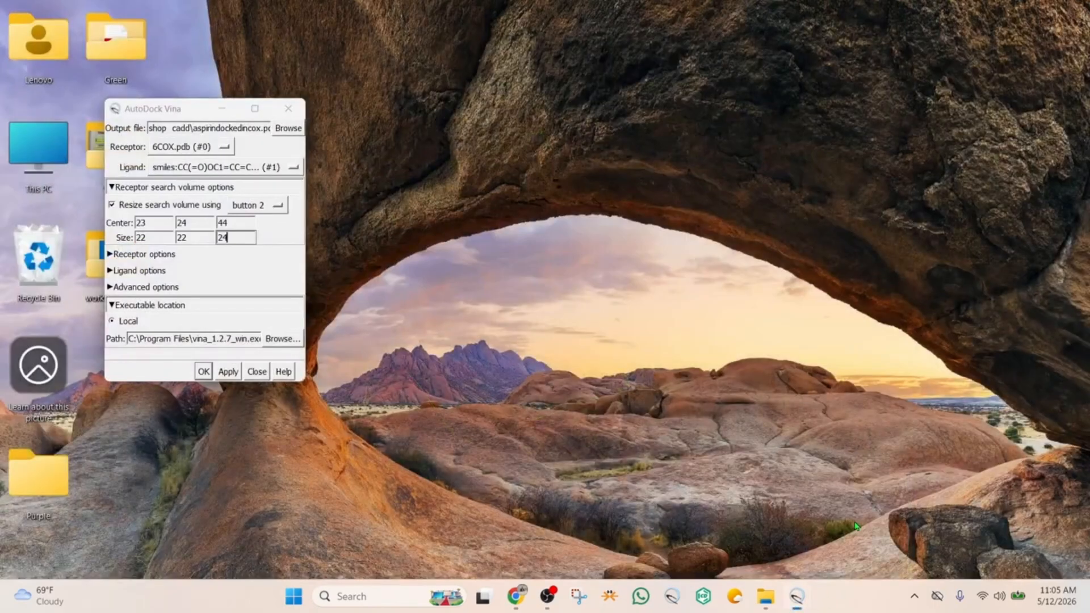
{"action": "left_click", "coordinate": [875, 511]}
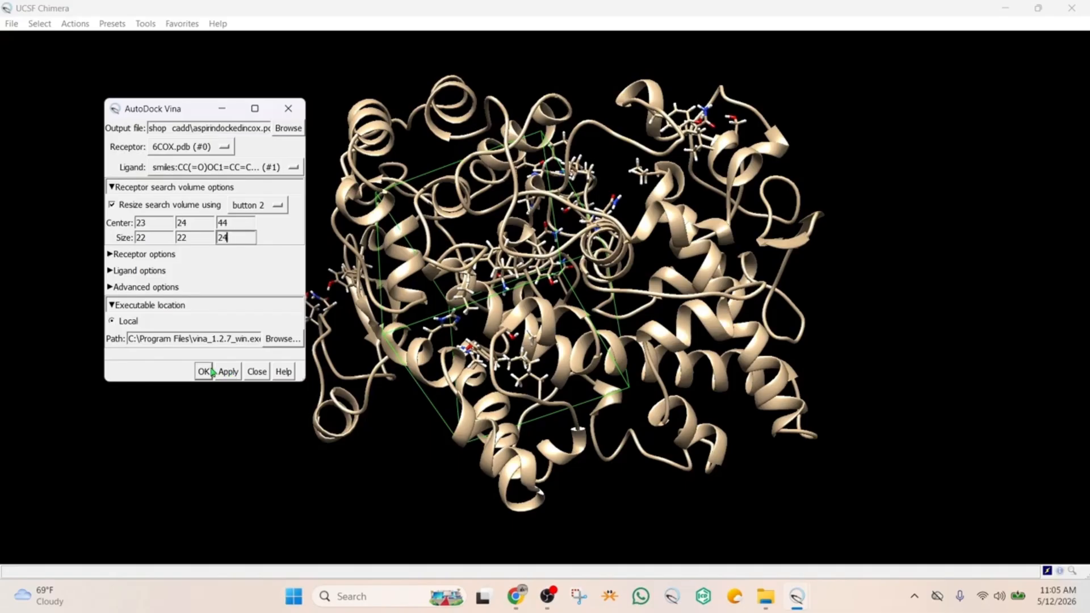
{"action": "left_click", "coordinate": [204, 372]}
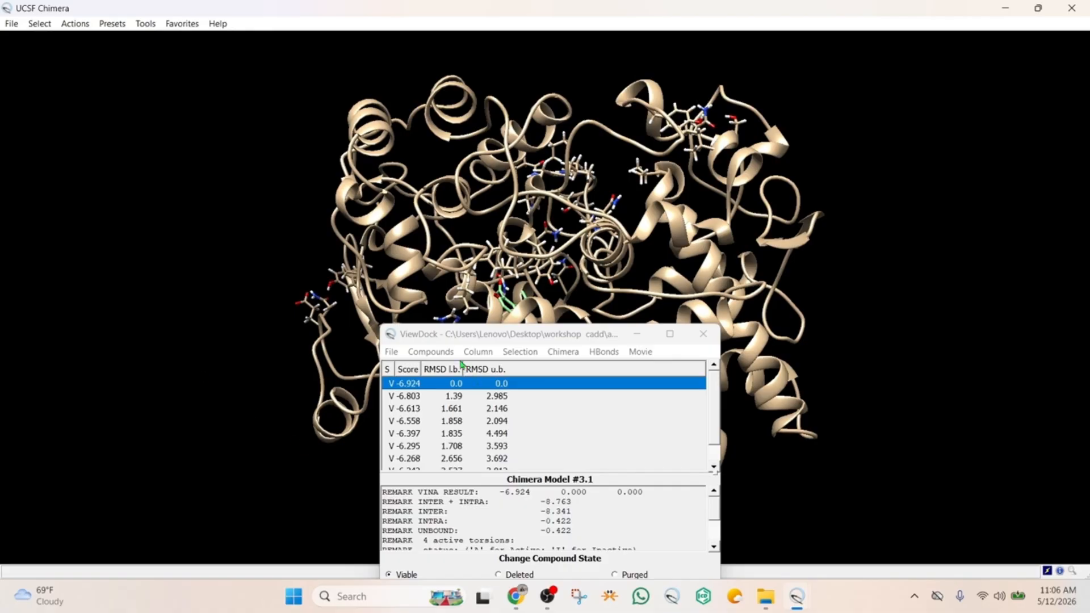
Move the ViewDock results off the structure and examine the score and RMSD values of all docked poses
{"action": "left_click_drag", "start_coordinate": [452, 341], "coordinate": [795, 147]}
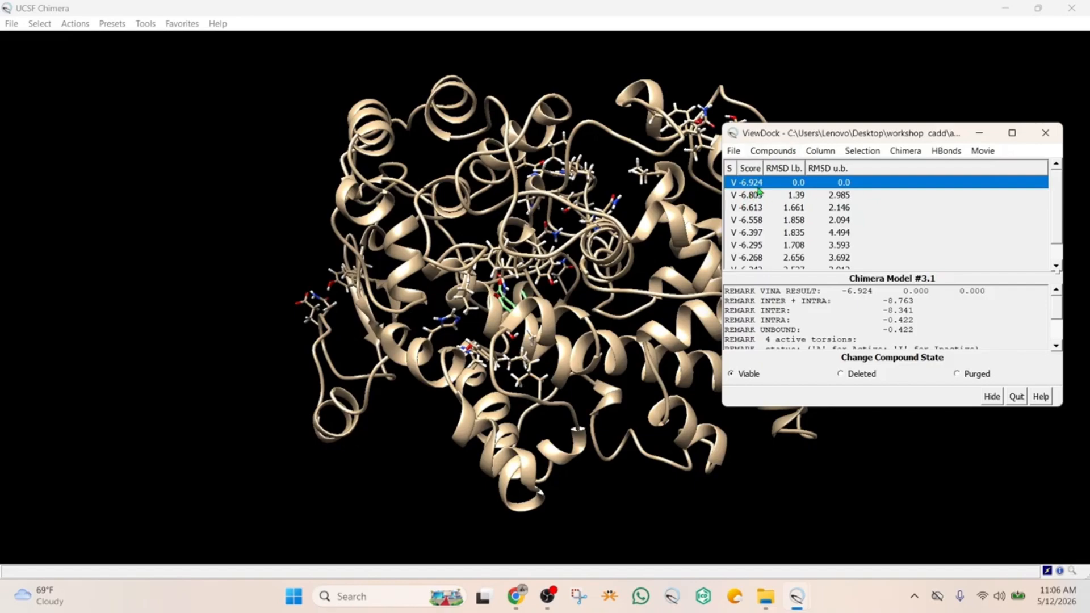
{"action": "scroll", "coordinate": [777, 242], "scroll_direction": "down", "scroll_amount": 1}
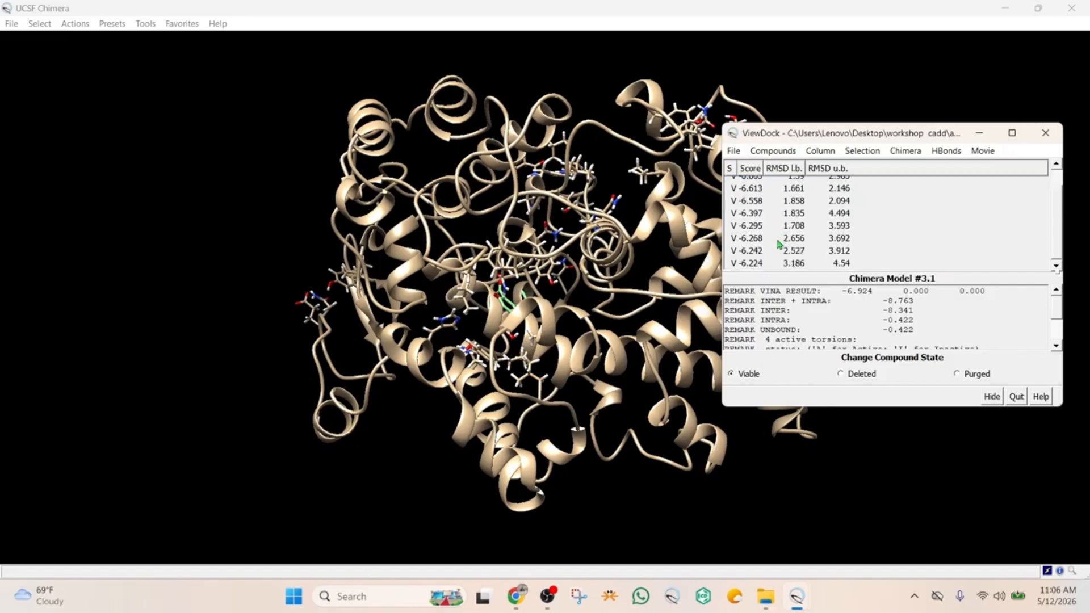
{"action": "scroll", "coordinate": [779, 243], "scroll_direction": "up", "scroll_amount": 1}
{"action": "scroll", "coordinate": [779, 243], "scroll_direction": "down", "scroll_amount": 1}
{"action": "scroll", "coordinate": [778, 241], "scroll_direction": "up", "scroll_amount": 1}
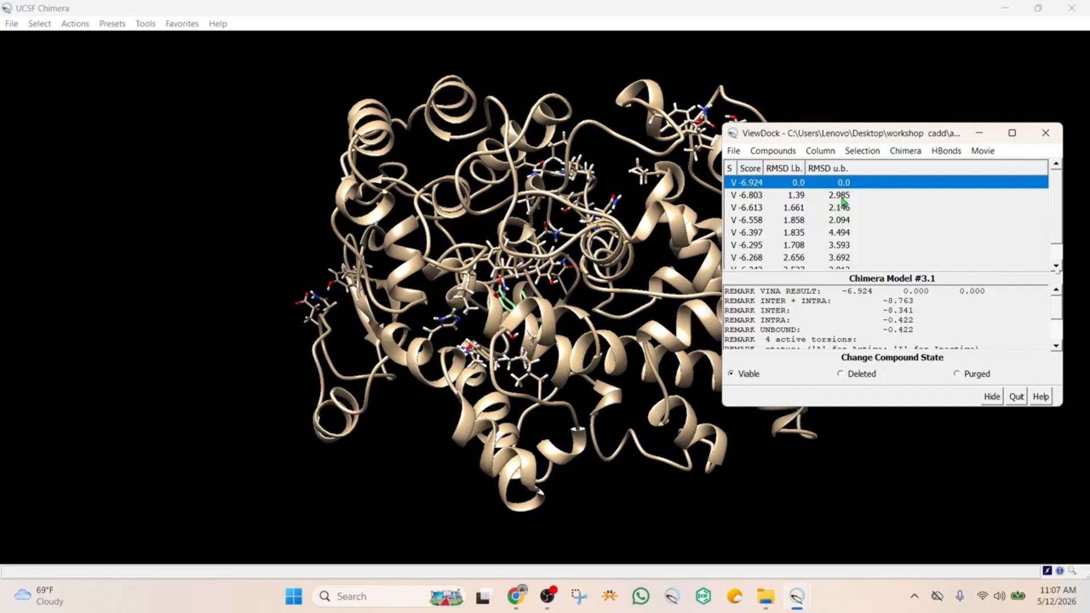
{"action": "scroll", "coordinate": [828, 241], "scroll_direction": "down", "scroll_amount": 1}
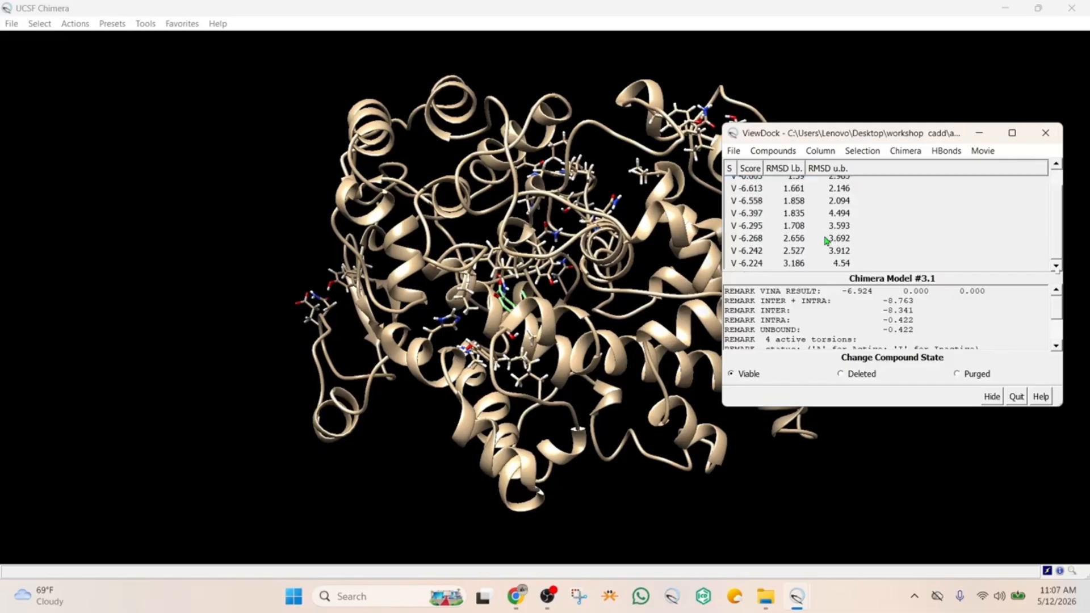
{"action": "scroll", "coordinate": [827, 240], "scroll_direction": "up", "scroll_amount": 1}
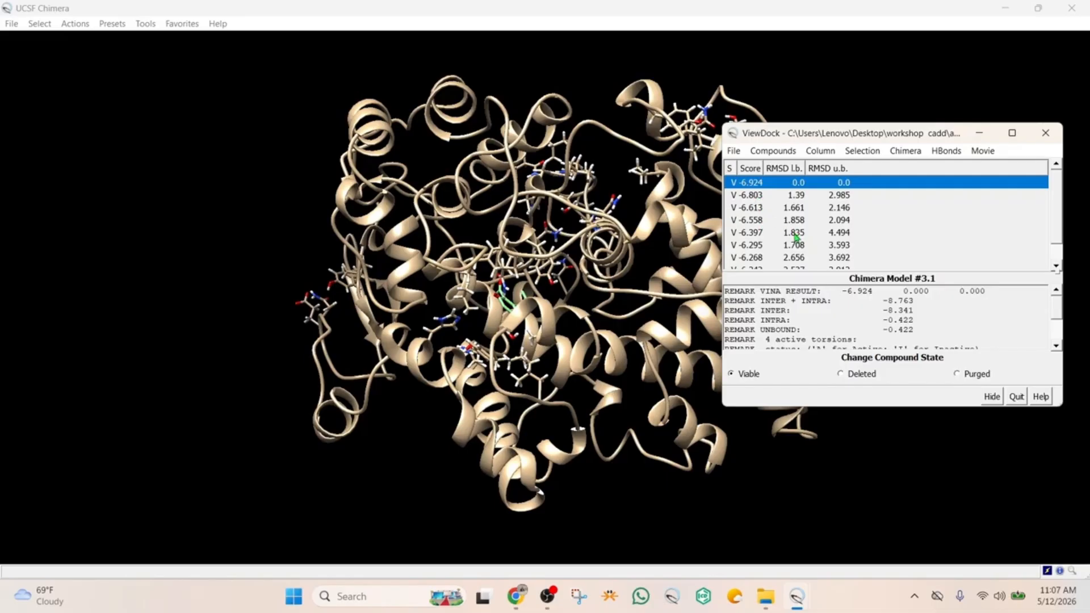
{"action": "scroll", "coordinate": [797, 238], "scroll_direction": "down", "scroll_amount": 1}
{"action": "scroll", "coordinate": [796, 238], "scroll_direction": "up", "scroll_amount": 1}
Run a hydrogen bond count to the entire receptor with green bonds (RGB 0.000, 0.800, 0.120) and distance labels
{"action": "left_click", "coordinate": [945, 154]}
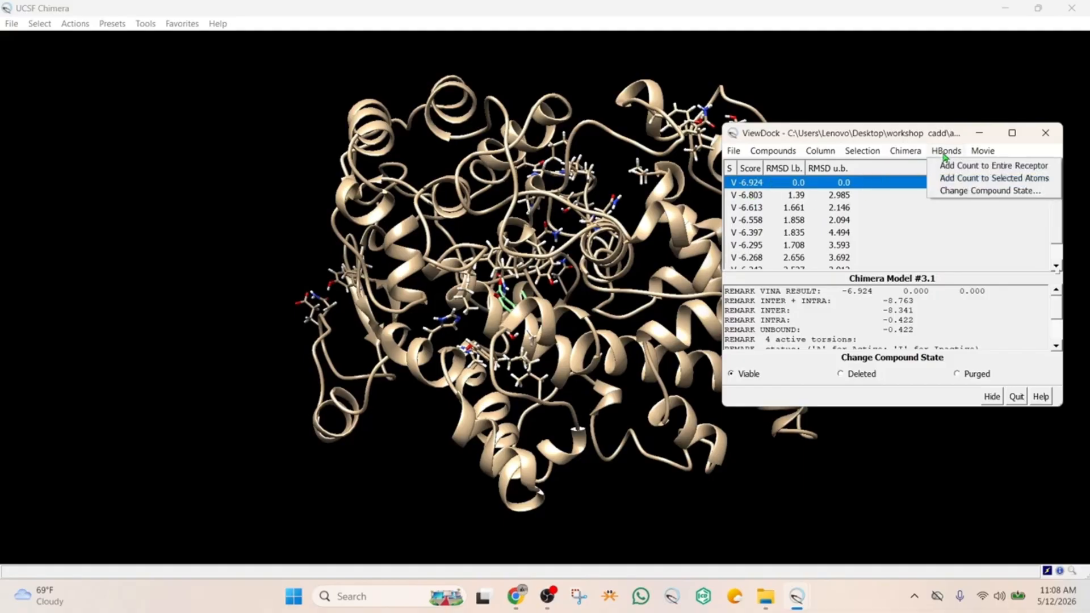
{"action": "left_click", "coordinate": [972, 169]}
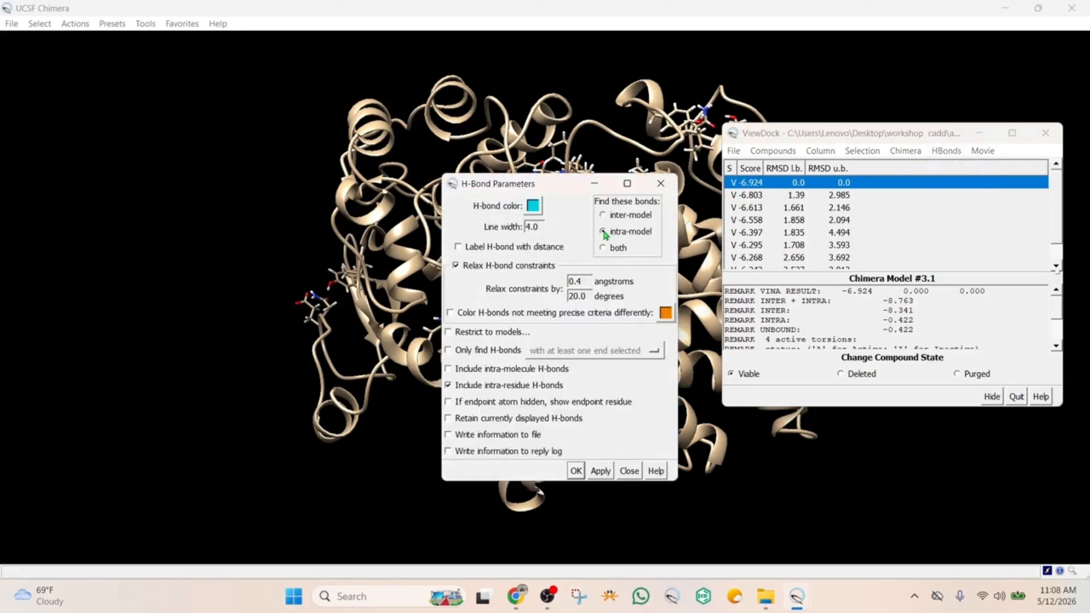
{"action": "left_click", "coordinate": [533, 208]}
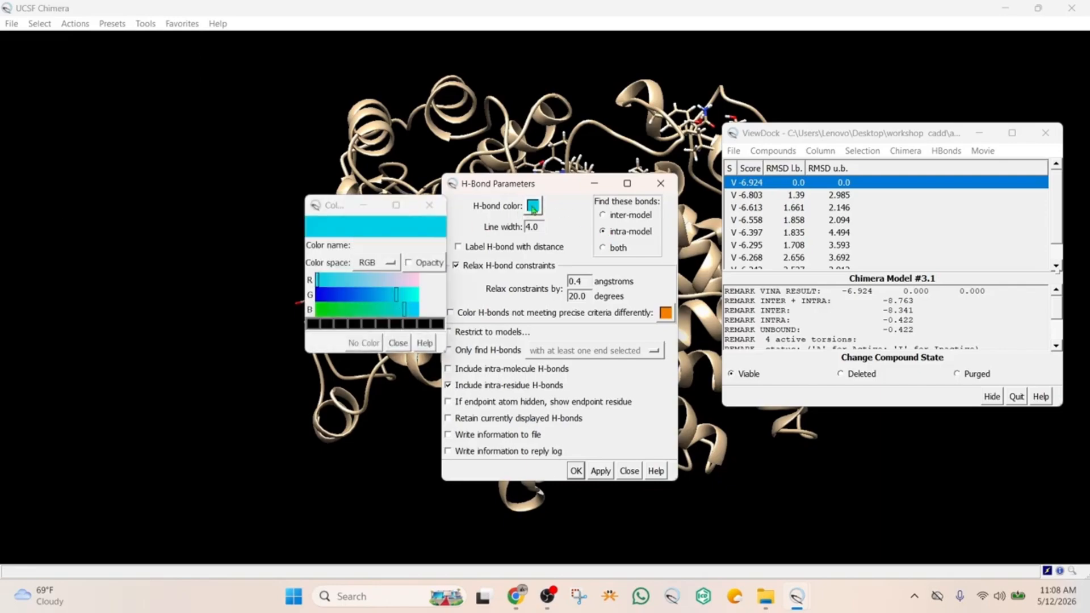
{"action": "left_click", "coordinate": [329, 310]}
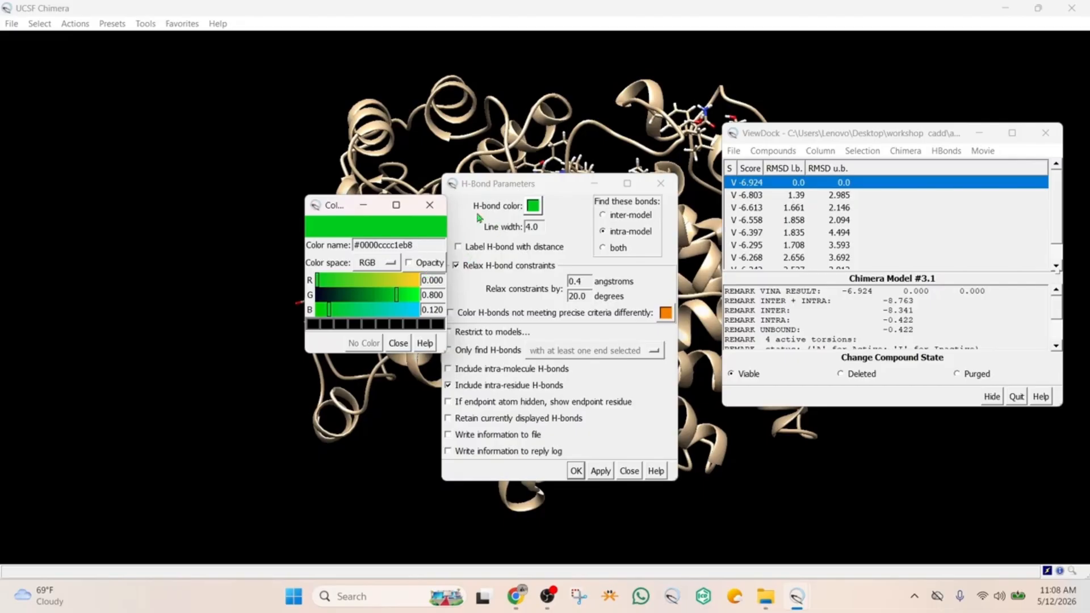
{"action": "left_click", "coordinate": [430, 205]}
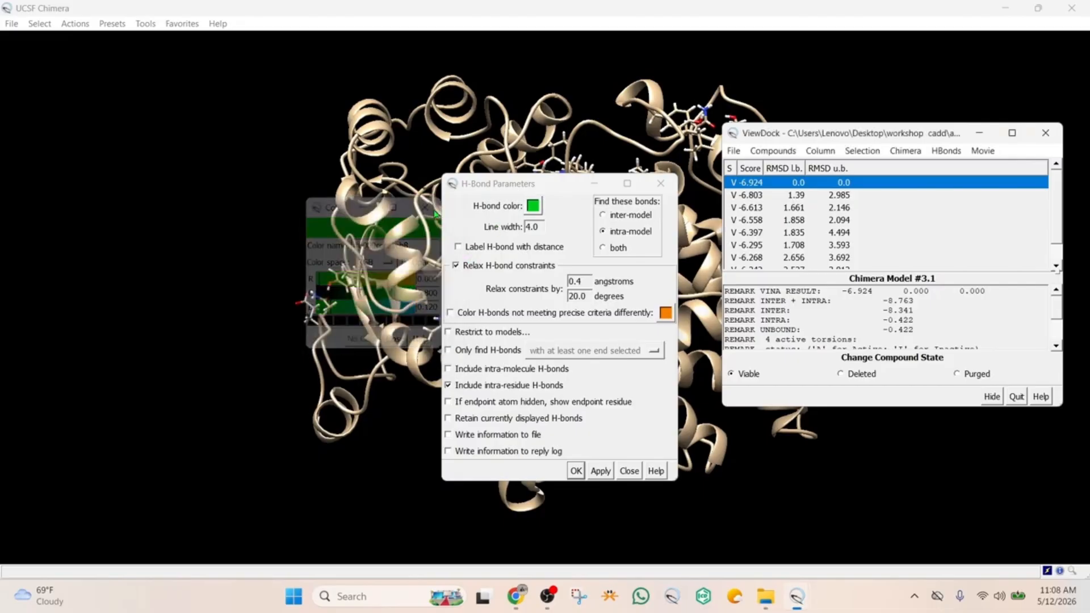
{"action": "left_click", "coordinate": [458, 247]}
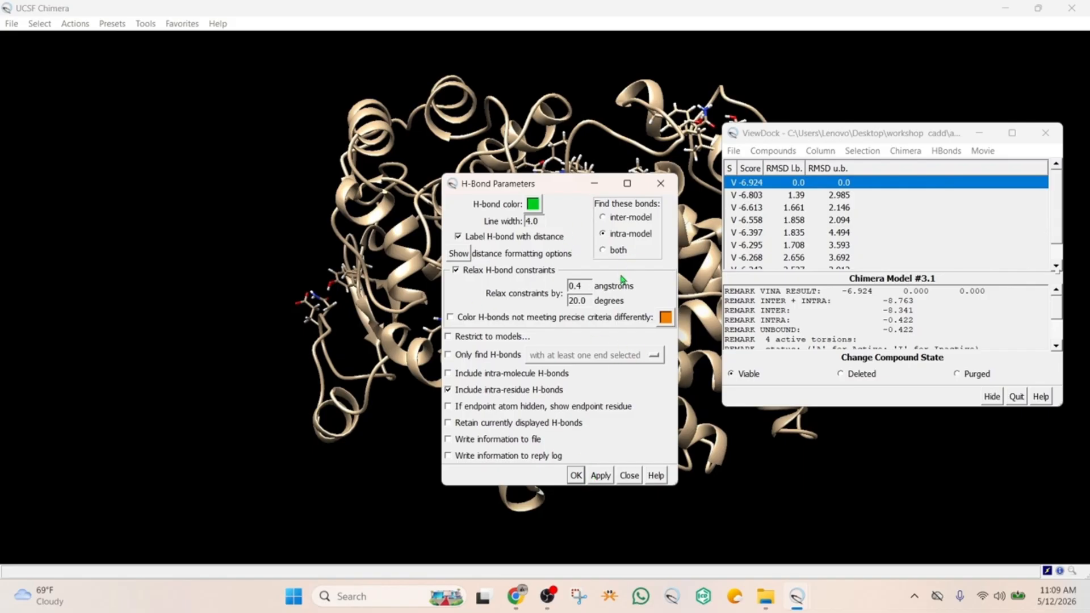
{"action": "left_click", "coordinate": [577, 478]}
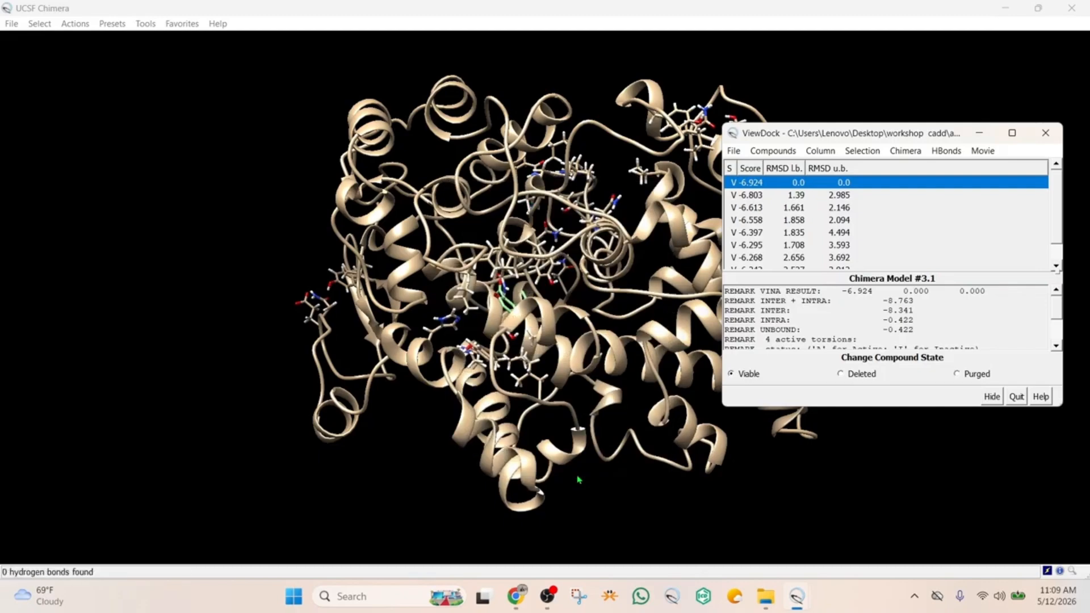
Repeat the hydrogen bond count to the entire receptor with inter-model bonds, and close the H-bond parameters
{"action": "left_click_drag", "start_coordinate": [835, 140], "coordinate": [791, 140]}
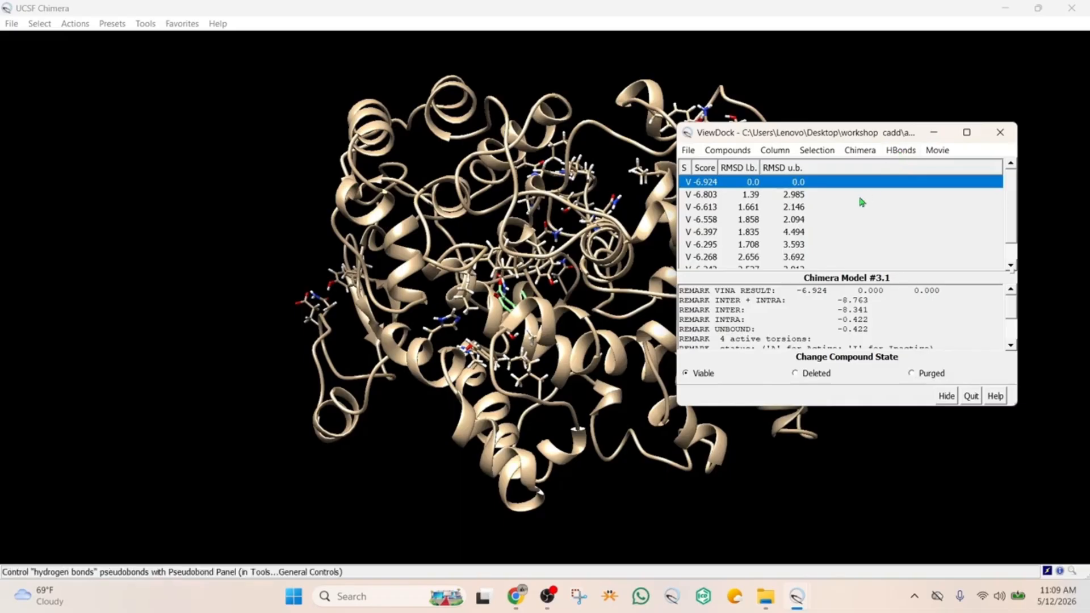
{"action": "left_click", "coordinate": [902, 150]}
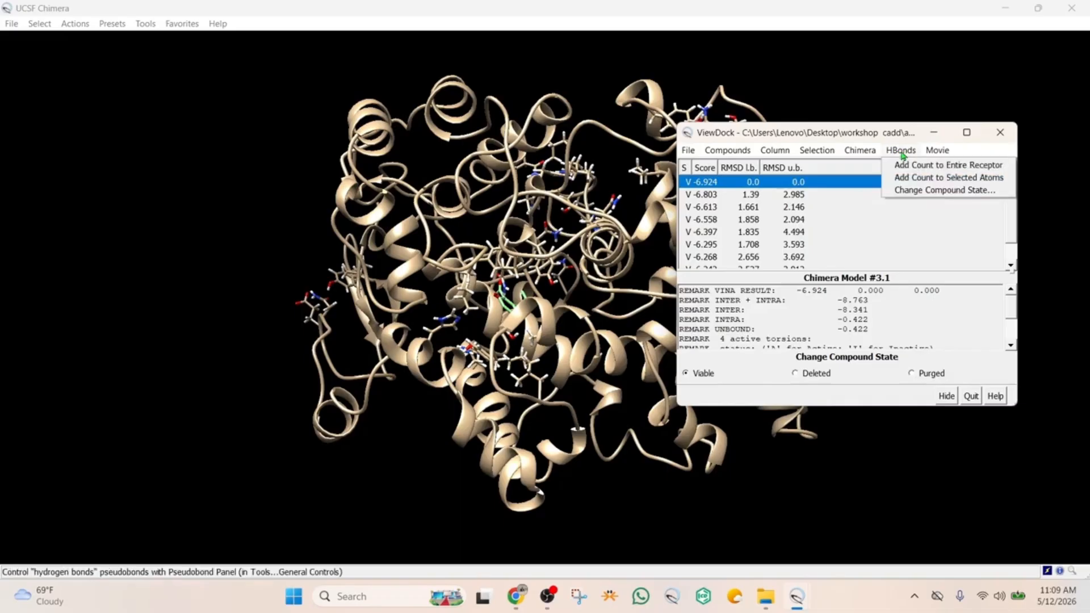
{"action": "left_click", "coordinate": [924, 165]}
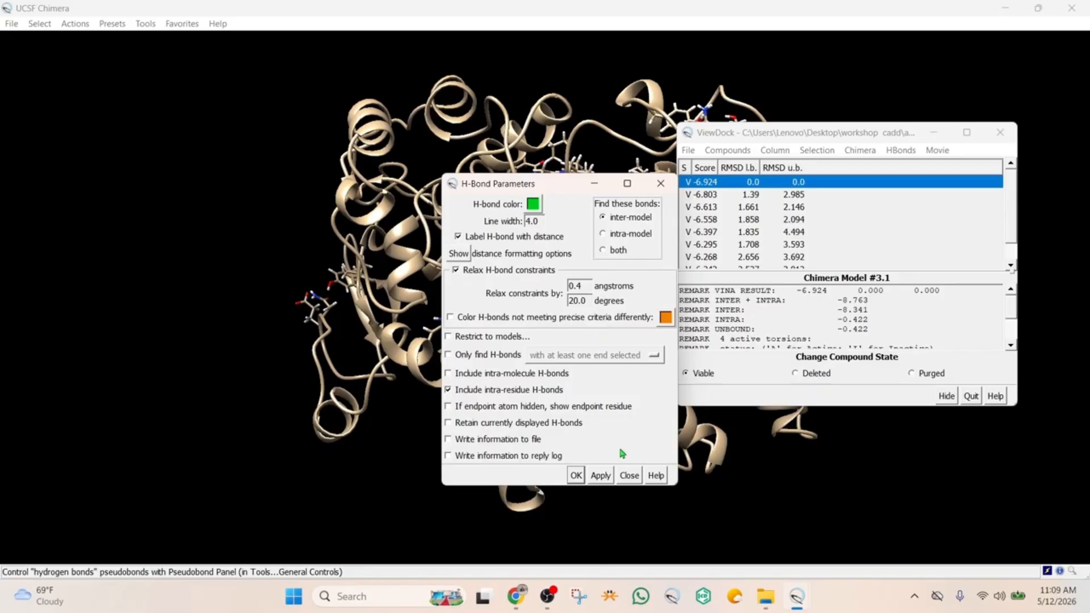
{"action": "left_click", "coordinate": [601, 476]}
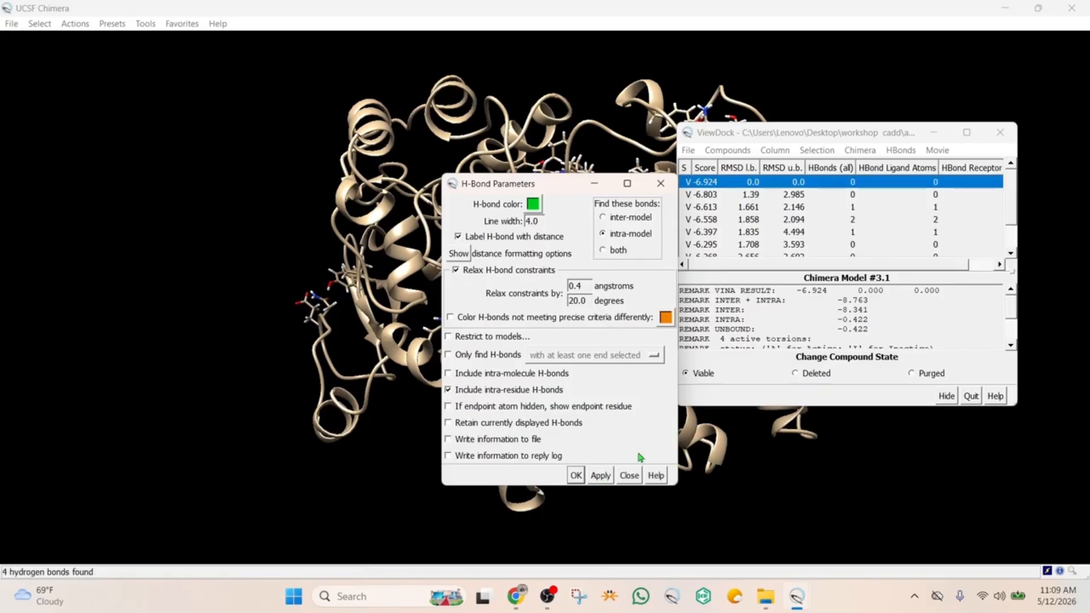
{"action": "left_click", "coordinate": [627, 236]}
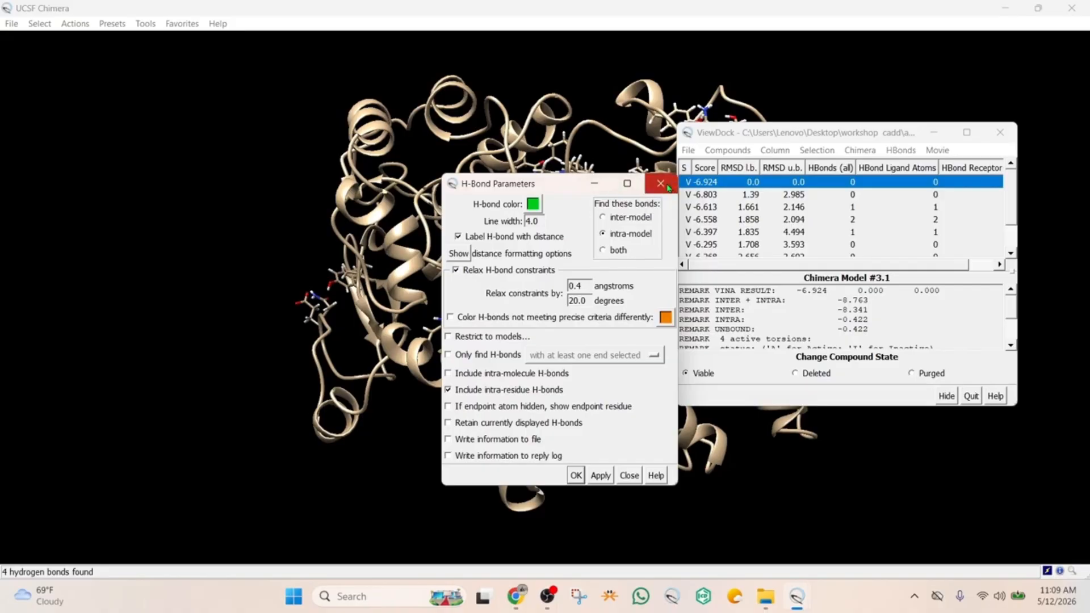
{"action": "left_click", "coordinate": [651, 187]}
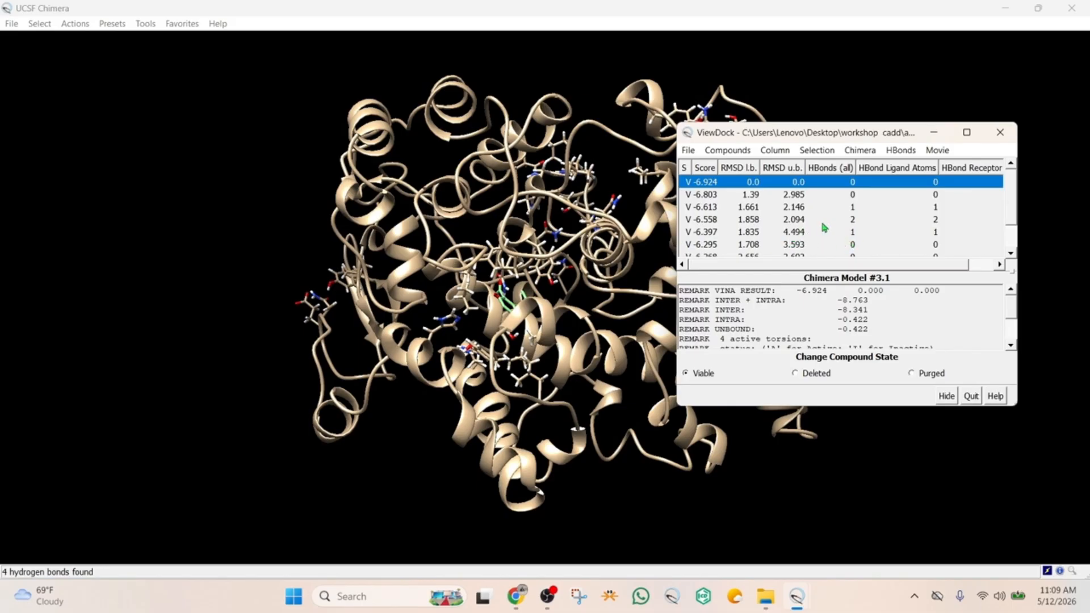
Display the docked pose scoring -6.558 and inspect its hydrogen bonds within the whole structure
{"action": "left_click", "coordinate": [712, 222]}
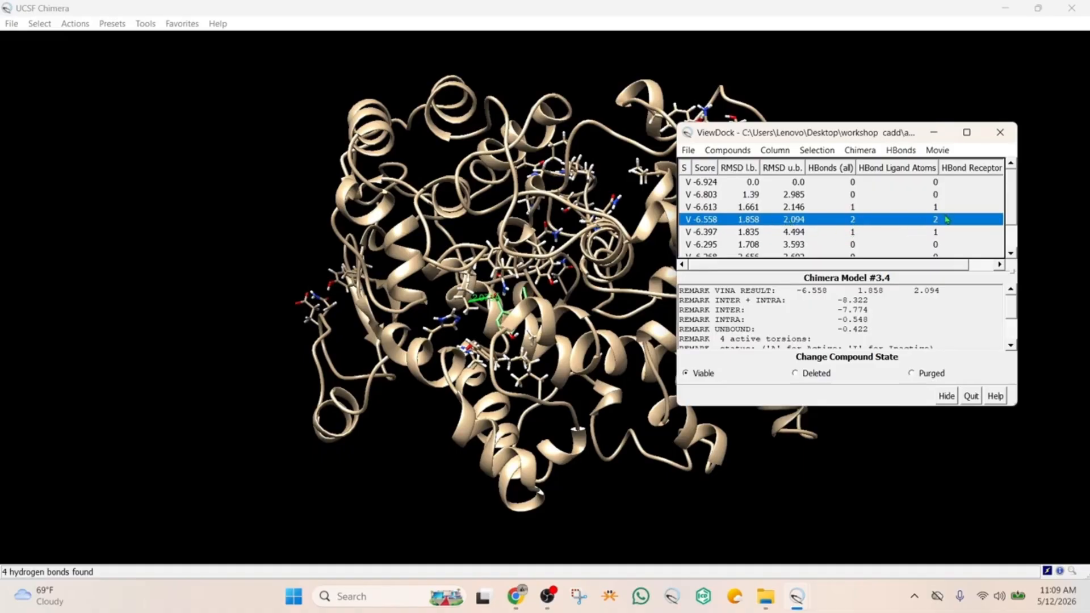
{"action": "left_click", "coordinate": [824, 85]}
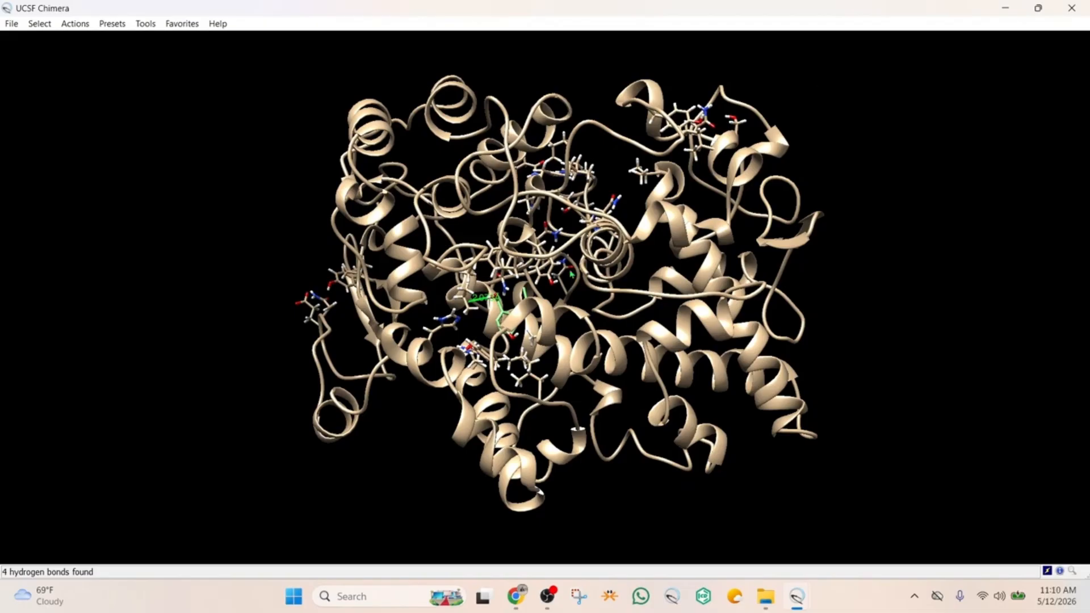
{"action": "mouse_move", "coordinate": [571, 273]}
{"action": "left_mouse_down"}
{"action": "mouse_move", "coordinate": [585, 242]}
{"action": "mouse_move", "coordinate": [582, 273]}
{"action": "left_mouse_up"}
{"action": "scroll", "coordinate": [509, 287], "scroll_direction": "down", "scroll_amount": 5}
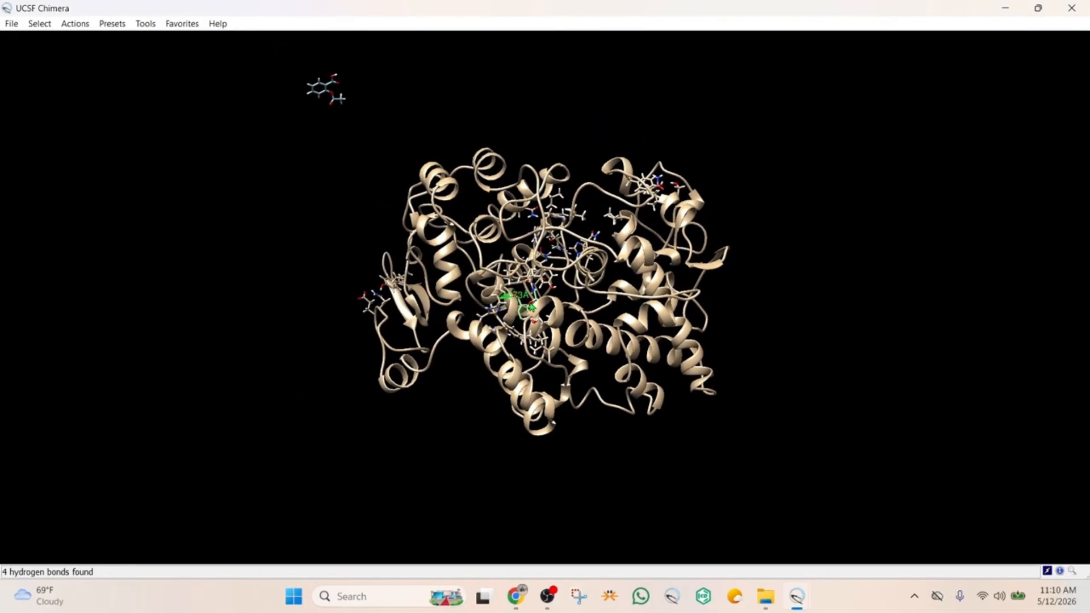
Display the docked poses scoring -6.803, -6.924 and -6.613 and compare how each sits in the binding site
{"action": "scroll", "coordinate": [594, 368], "scroll_direction": "down", "scroll_amount": 2}
{"action": "scroll", "coordinate": [594, 368], "scroll_direction": "up", "scroll_amount": 4}
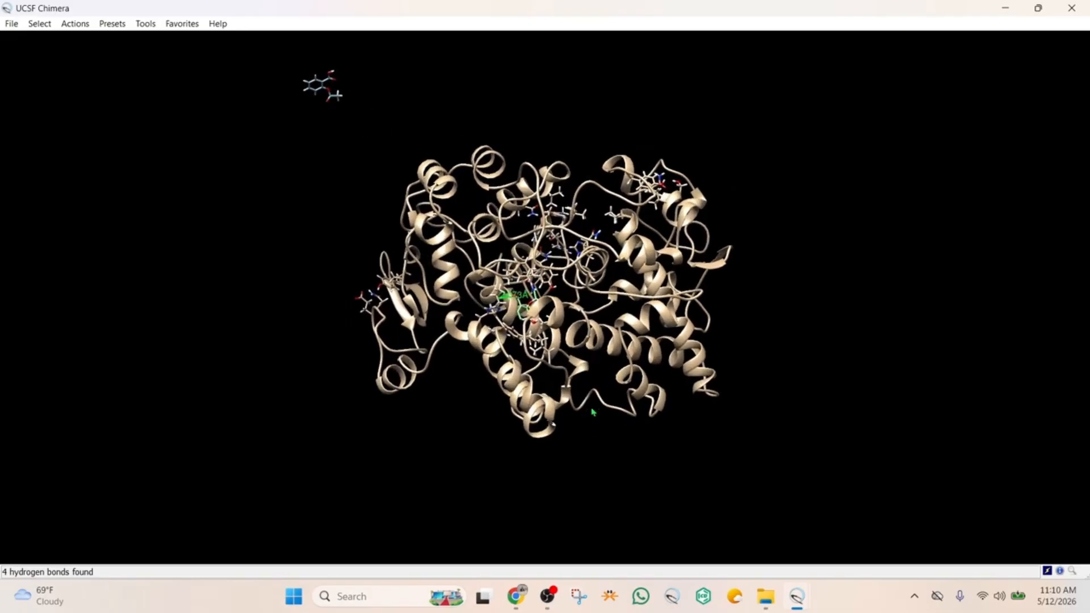
{"action": "scroll", "coordinate": [594, 368], "scroll_direction": "up", "scroll_amount": 8}
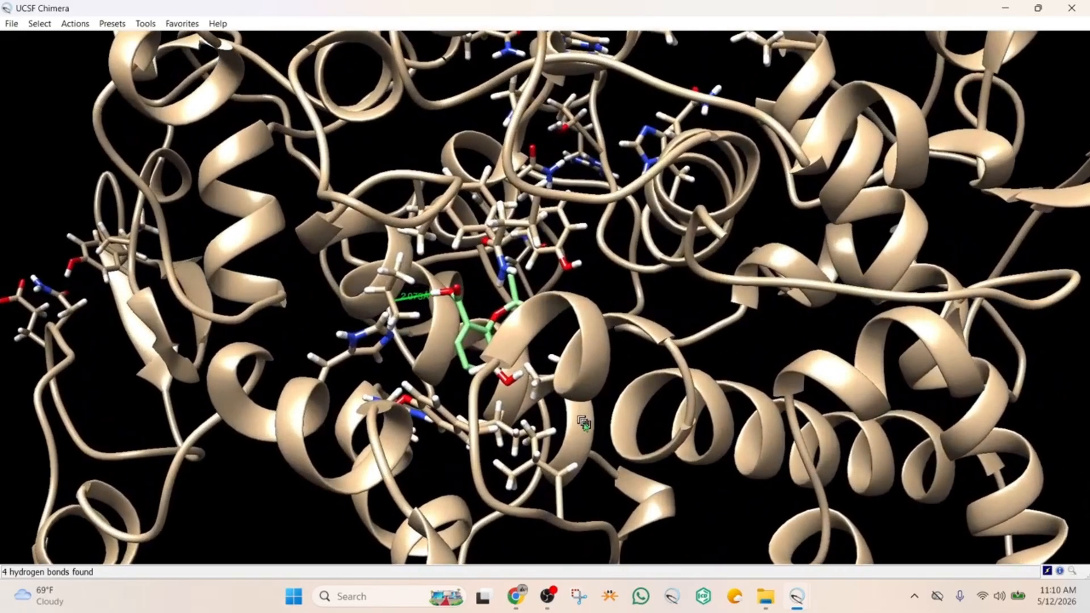
{"action": "left_click_drag", "start_coordinate": [584, 423], "coordinate": [531, 312]}
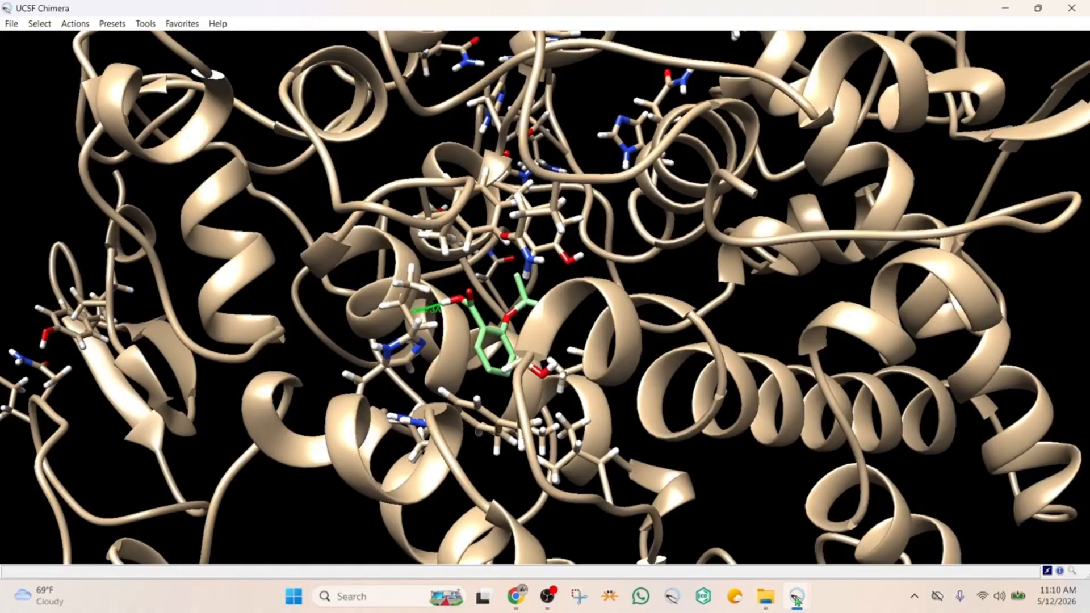
{"action": "mouse_move", "coordinate": [808, 591]}
{"action": "left_click", "coordinate": [873, 523]}
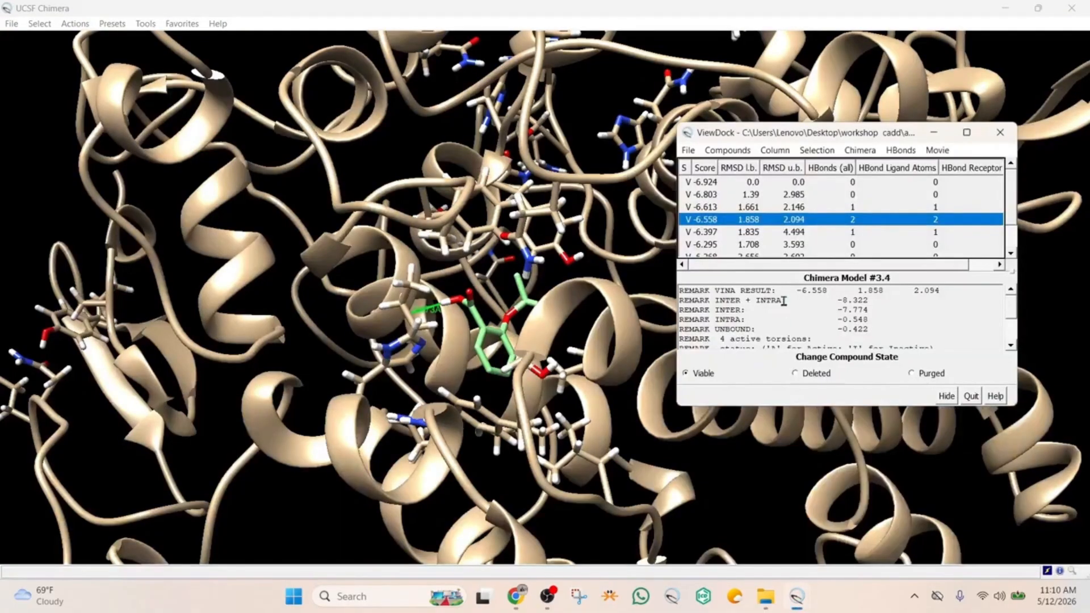
{"action": "left_click", "coordinate": [724, 209]}
{"action": "left_click", "coordinate": [713, 196]}
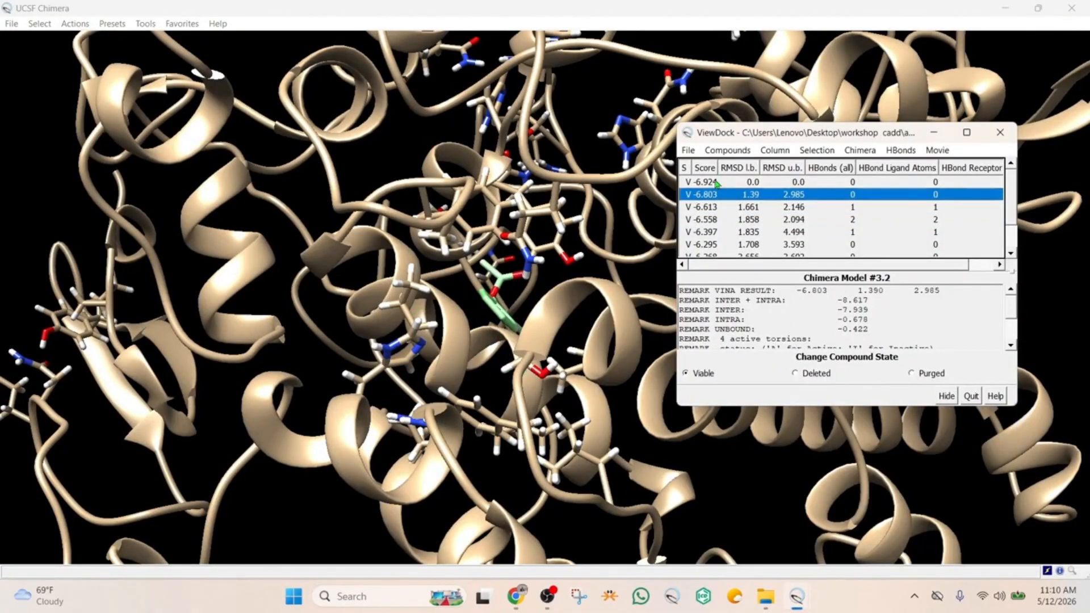
{"action": "left_click", "coordinate": [716, 182]}
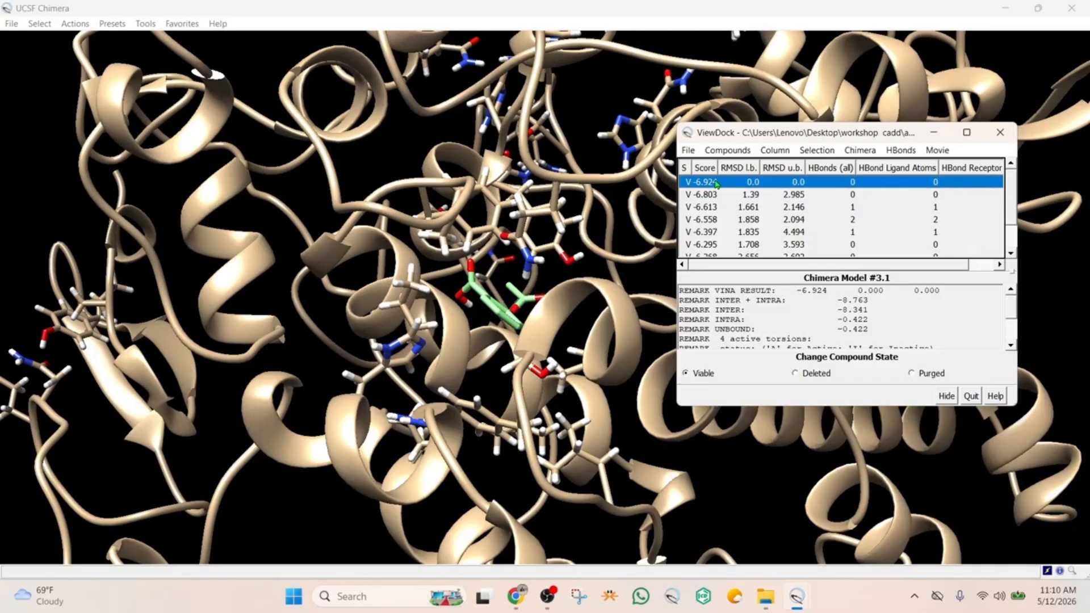
{"action": "left_click", "coordinate": [717, 197]}
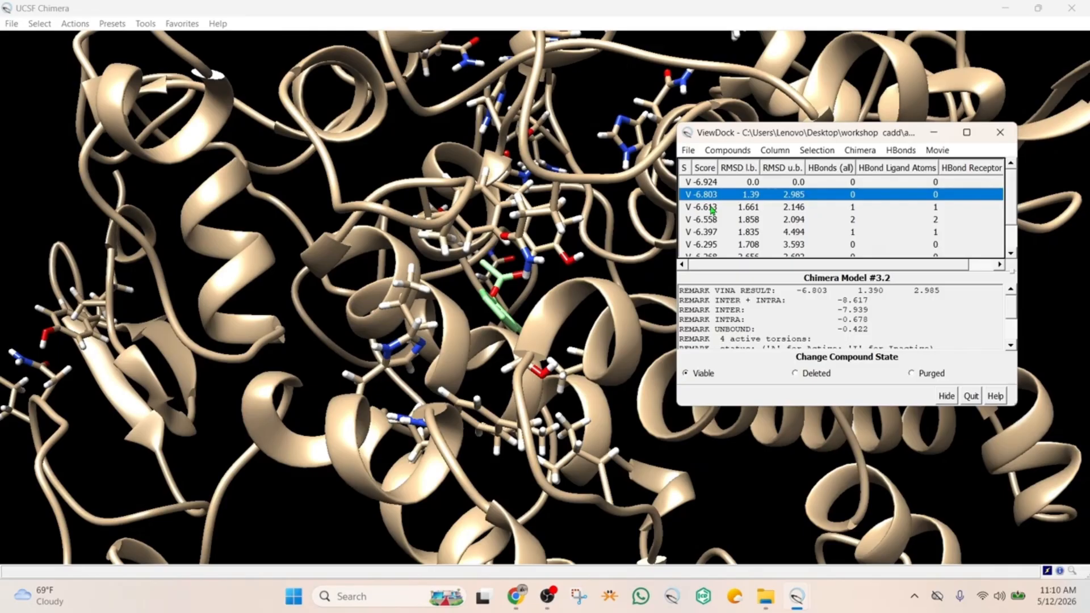
{"action": "left_click", "coordinate": [713, 210]}
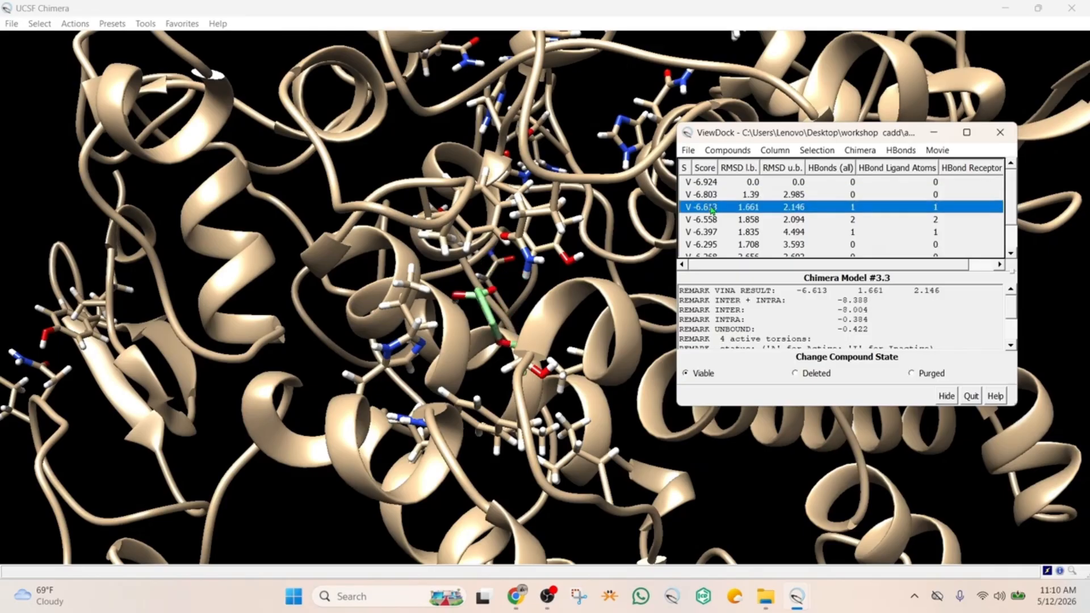
{"action": "left_click_drag", "start_coordinate": [575, 269], "coordinate": [588, 251]}
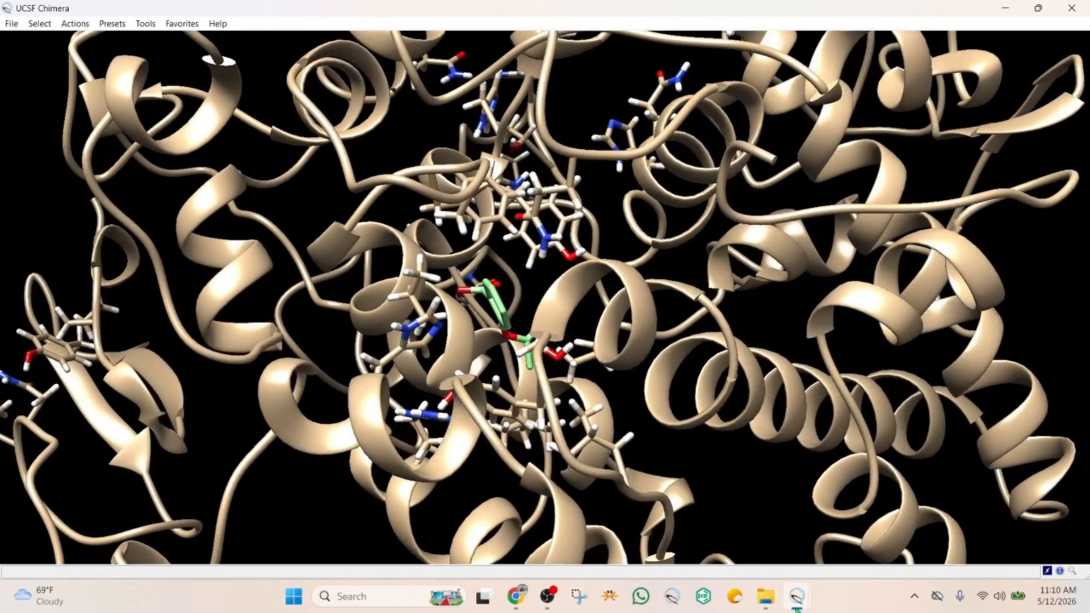
Compare the poses scoring -6.558, -6.397 and -6.613 in the ViewDock results, ending on the -6.558 pose
{"action": "mouse_move", "coordinate": [797, 596]}
{"action": "left_click", "coordinate": [861, 521]}
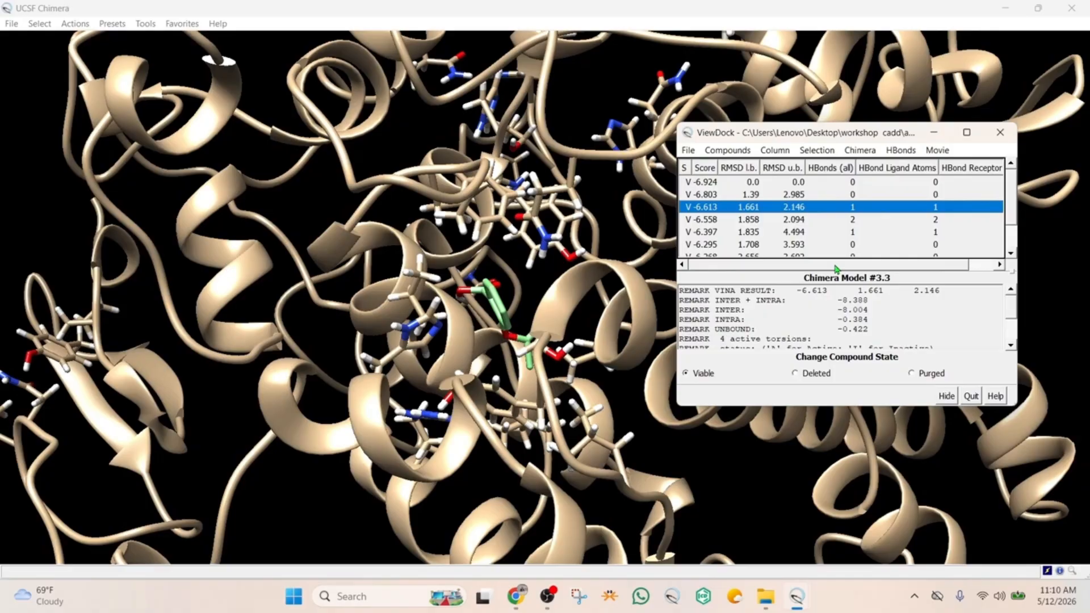
{"action": "left_click", "coordinate": [798, 222]}
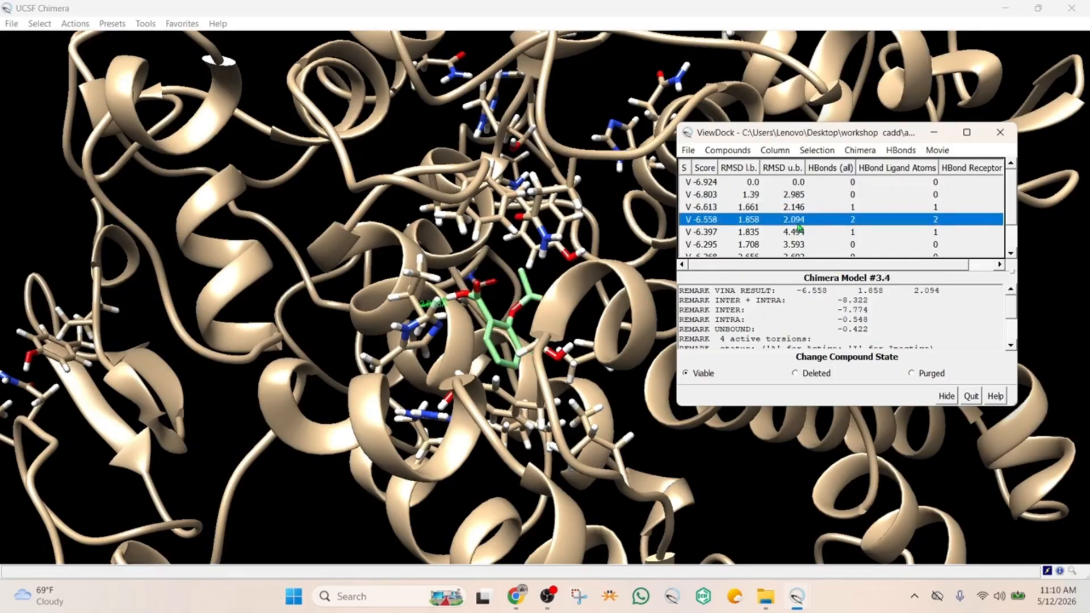
{"action": "left_click", "coordinate": [787, 233]}
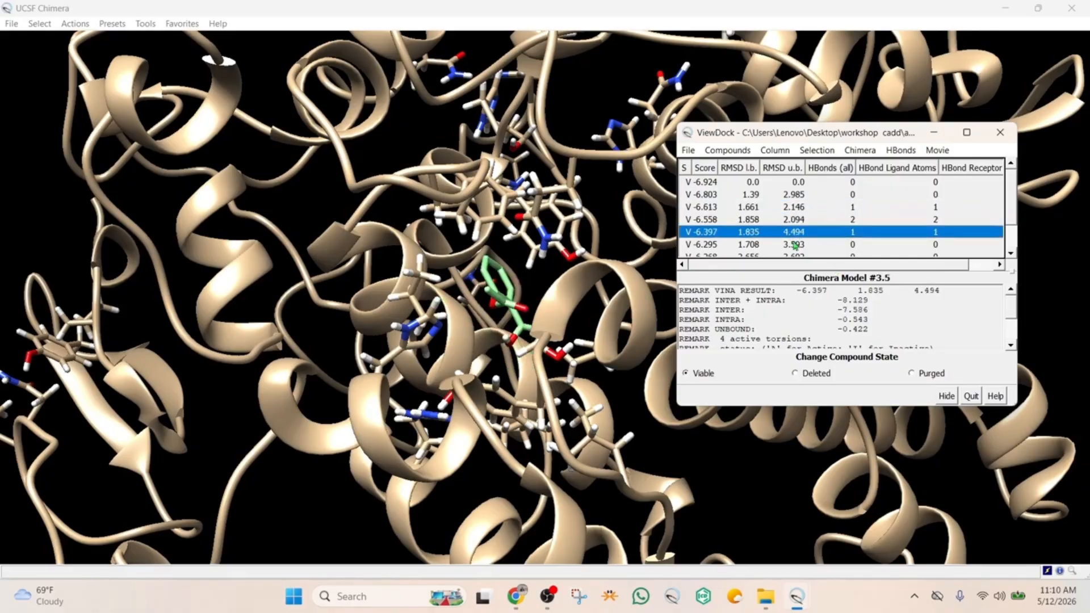
{"action": "scroll", "coordinate": [787, 230], "scroll_direction": "down", "scroll_amount": 1}
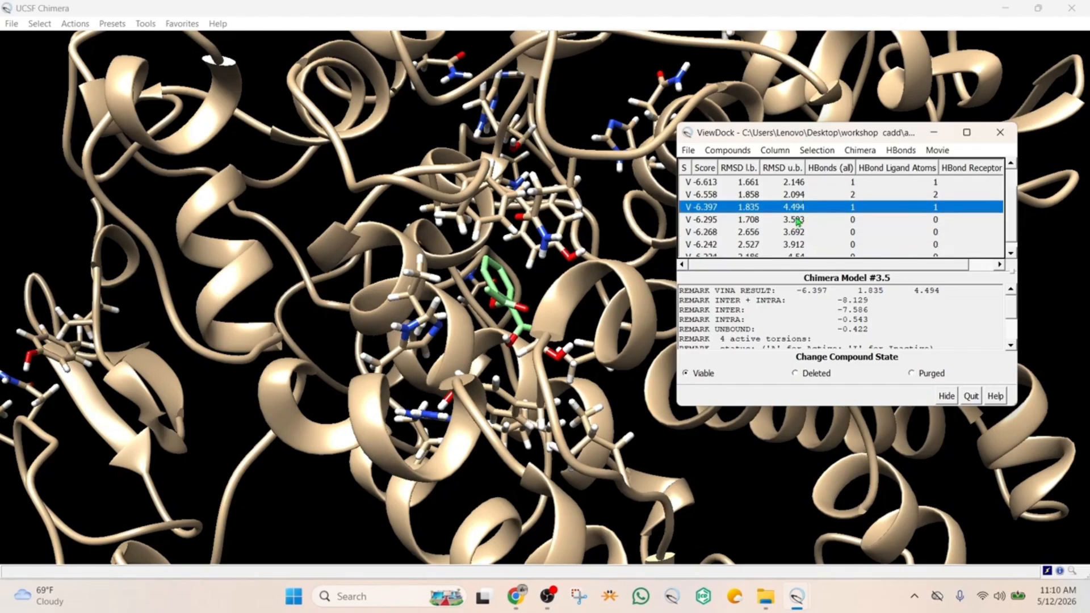
{"action": "scroll", "coordinate": [795, 219], "scroll_direction": "up", "scroll_amount": 3}
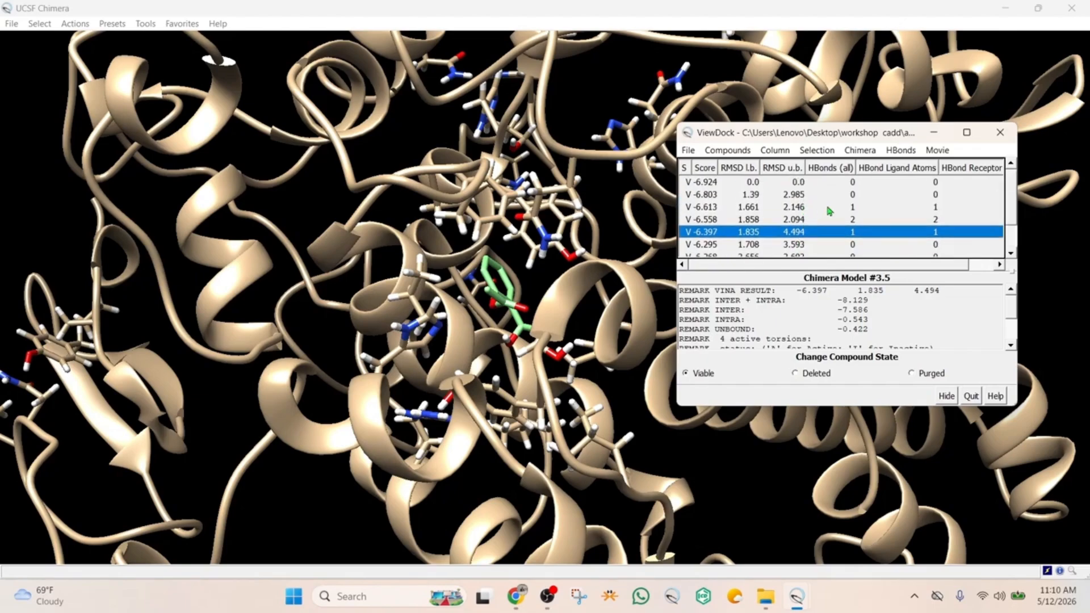
{"action": "left_click", "coordinate": [783, 210]}
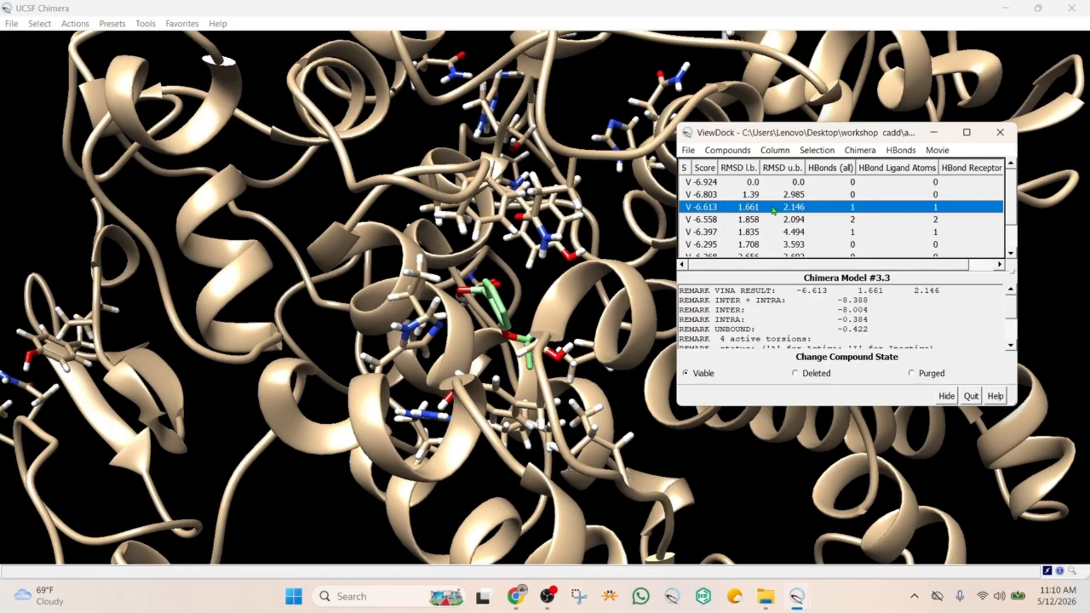
{"action": "left_click", "coordinate": [789, 221]}
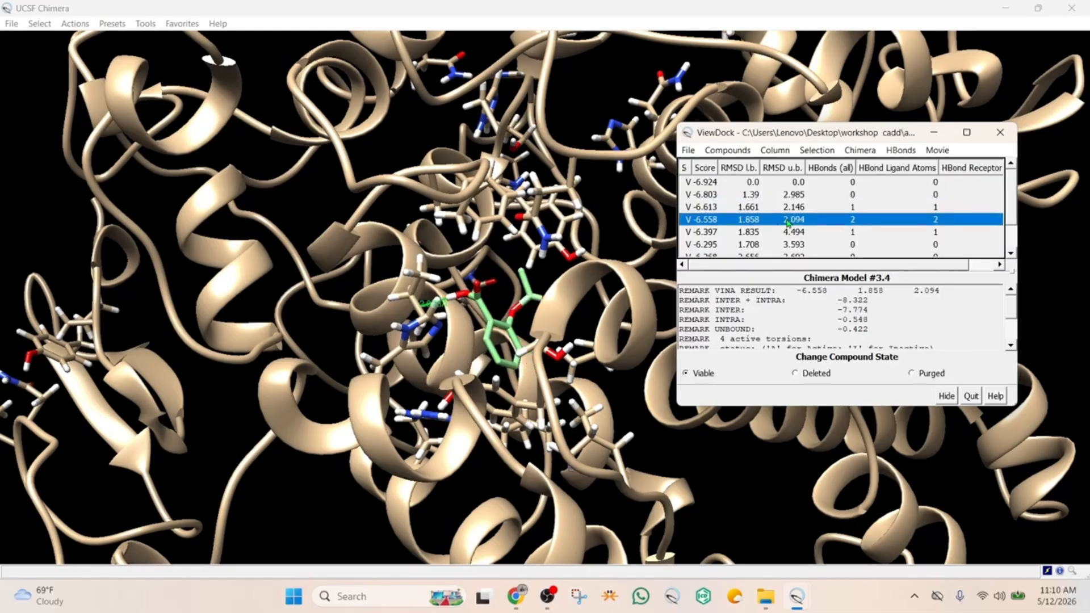
Select a ring carbon of the displayed docked ligand and broaden the selection to the whole ligand
{"action": "left_click", "coordinate": [547, 291]}
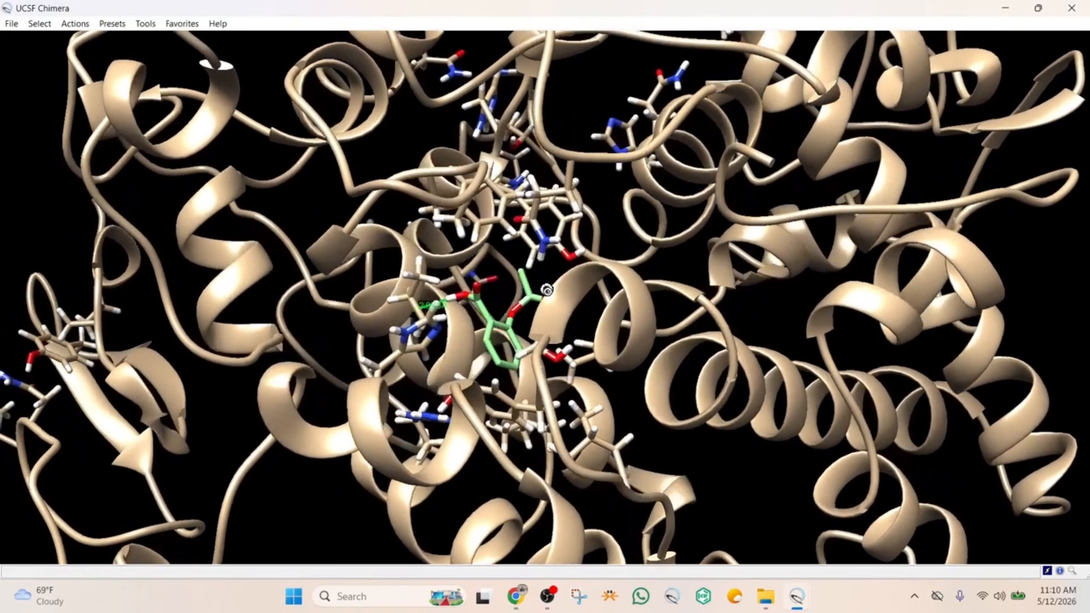
{"action": "left_click_drag", "start_coordinate": [547, 290], "coordinate": [550, 293]}
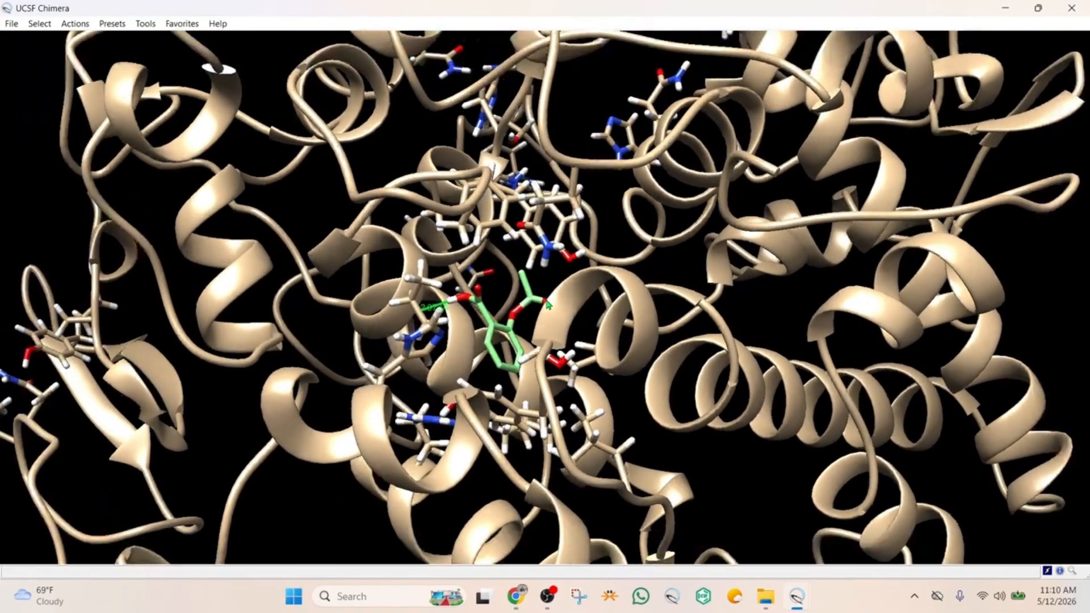
{"action": "scroll", "coordinate": [549, 298], "scroll_direction": "down", "scroll_amount": 5}
{"action": "scroll", "coordinate": [548, 305], "scroll_direction": "down", "scroll_amount": 2}
{"action": "scroll", "coordinate": [549, 305], "scroll_direction": "up", "scroll_amount": 7}
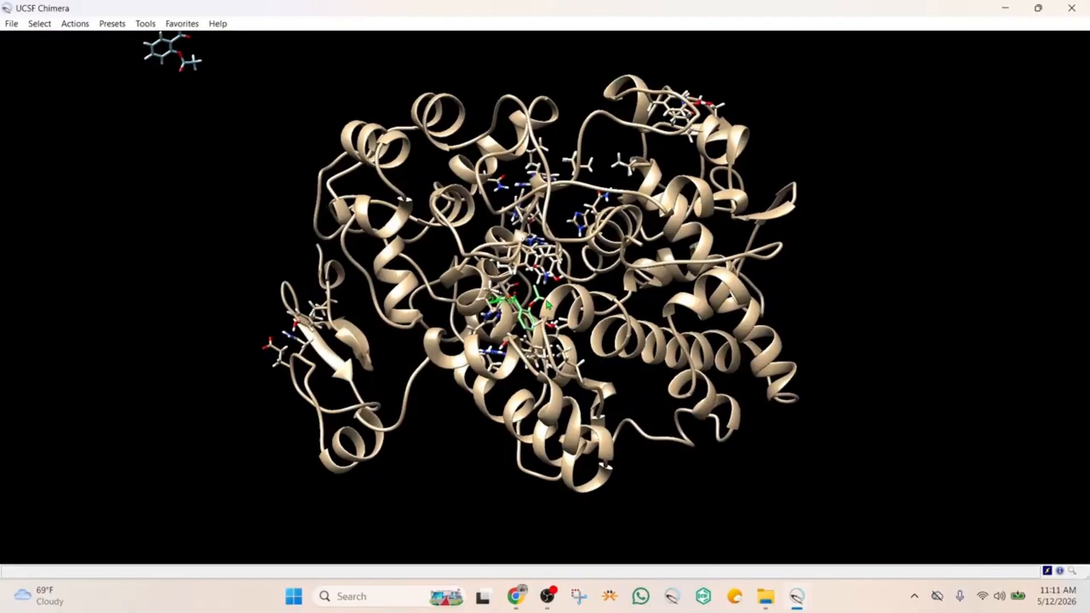
{"action": "scroll", "coordinate": [547, 304], "scroll_direction": "up", "scroll_amount": 4}
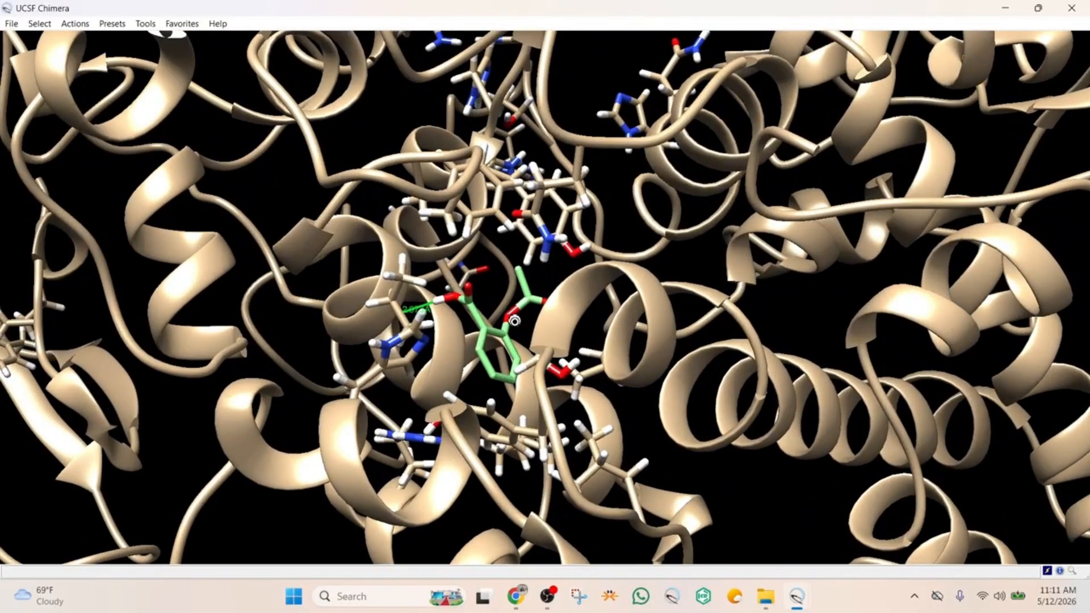
{"action": "mouse_move", "coordinate": [515, 322]}
{"action": "left_mouse_down"}
{"action": "mouse_move", "coordinate": [524, 310]}
{"action": "mouse_move", "coordinate": [505, 321]}
{"action": "left_mouse_up"}
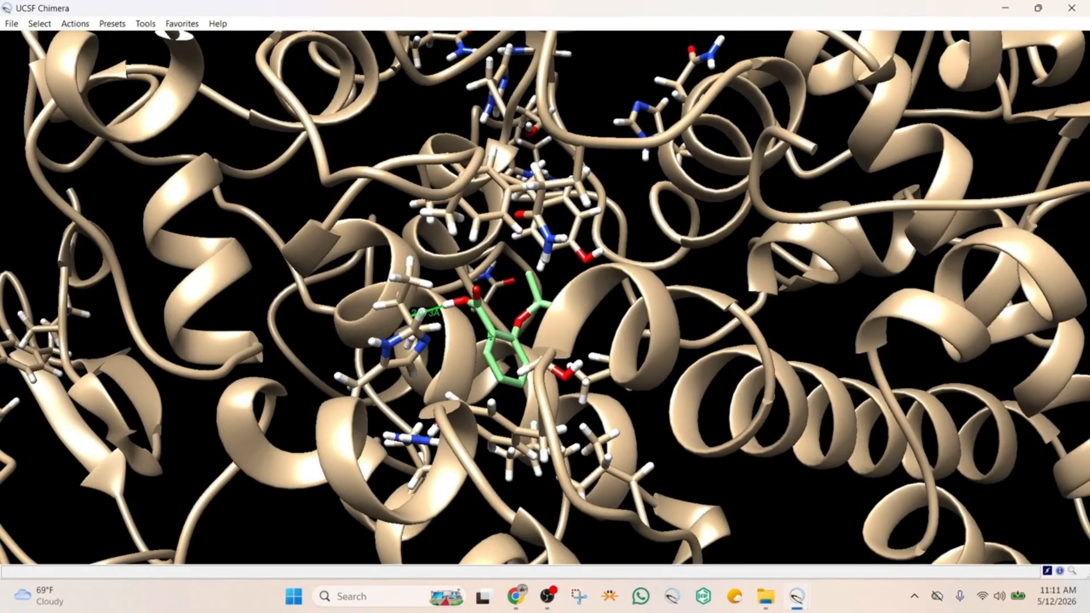
{"action": "mouse_move", "coordinate": [489, 354]}
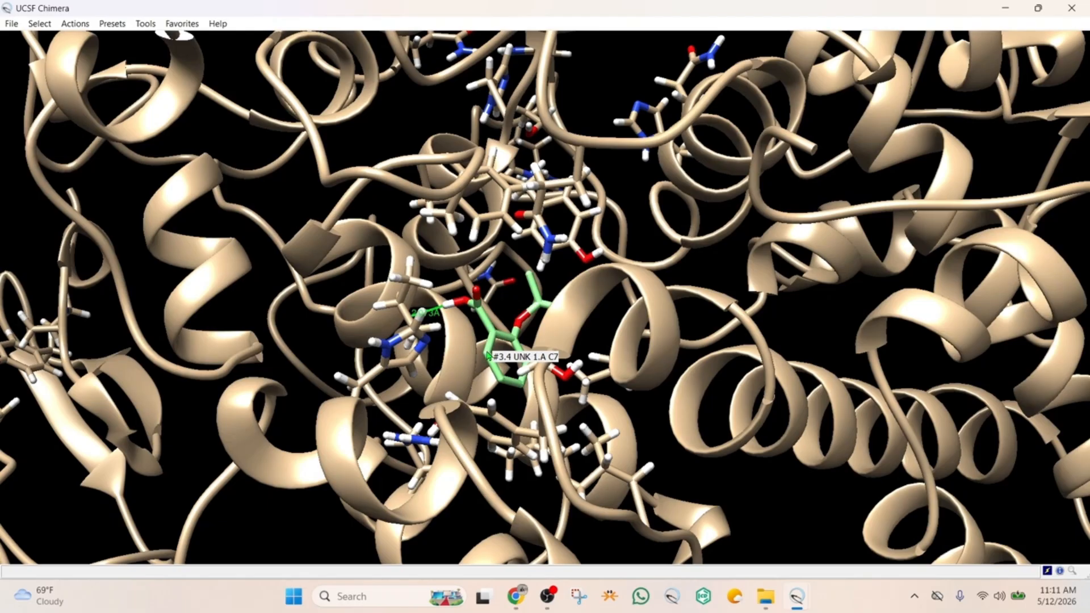
{"action": "left_click", "coordinate": [489, 354], "text": "ctrl"}
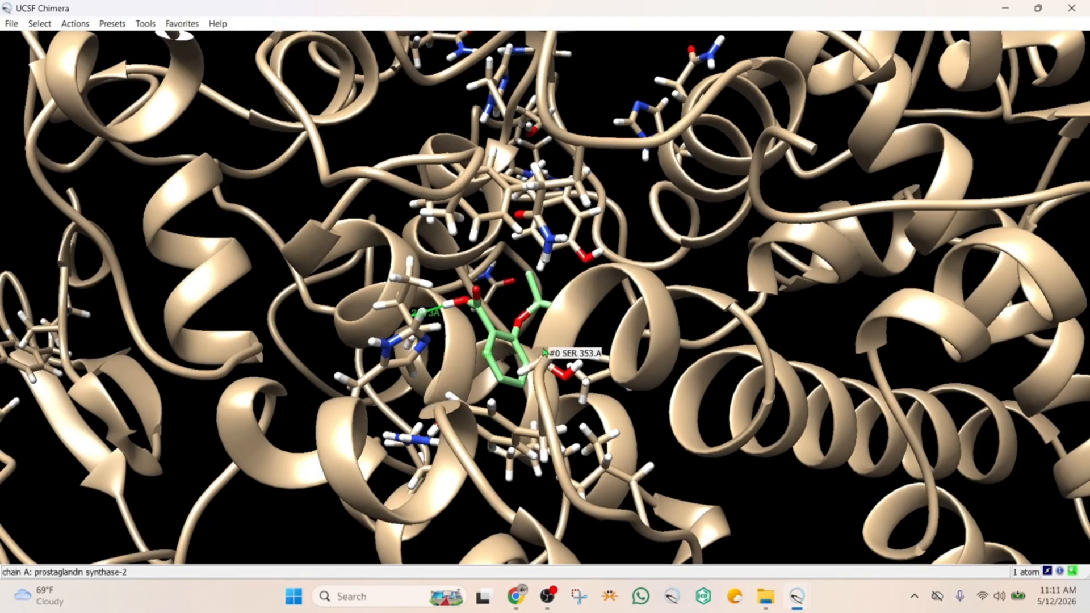
{"action": "key", "text": "Up"}
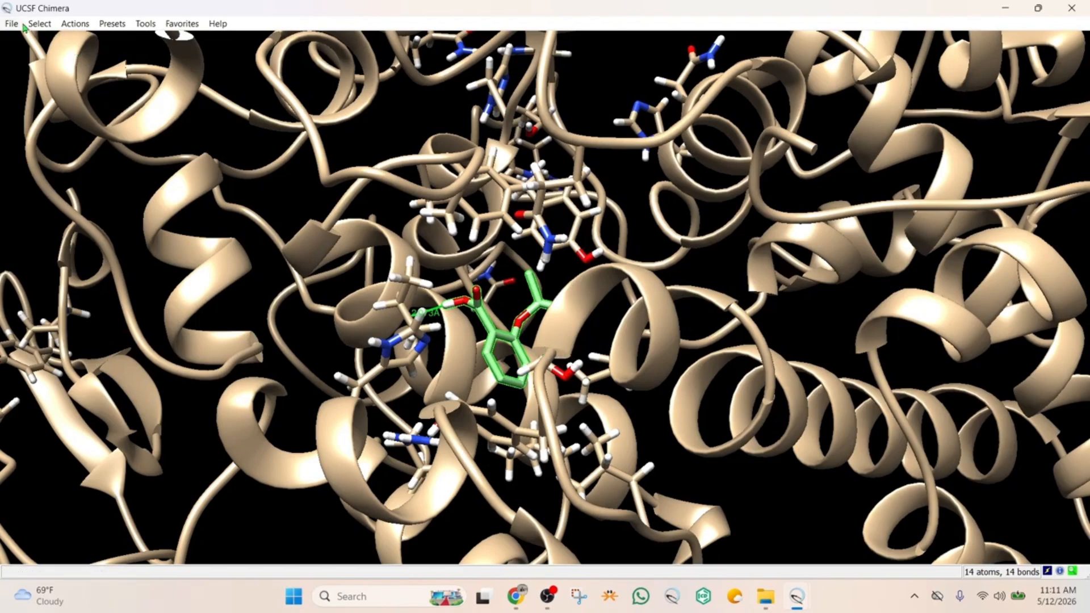
Select the zone of all atoms and bonds less than 5.0 angstroms from the selected ligand
{"action": "left_click", "coordinate": [42, 24]}
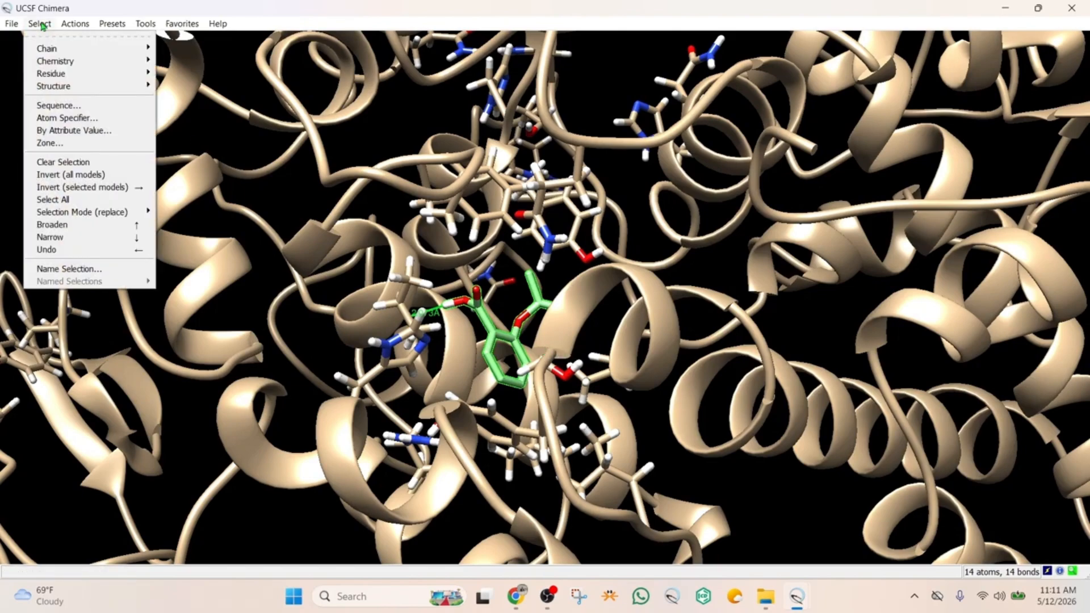
{"action": "left_click", "coordinate": [57, 144]}
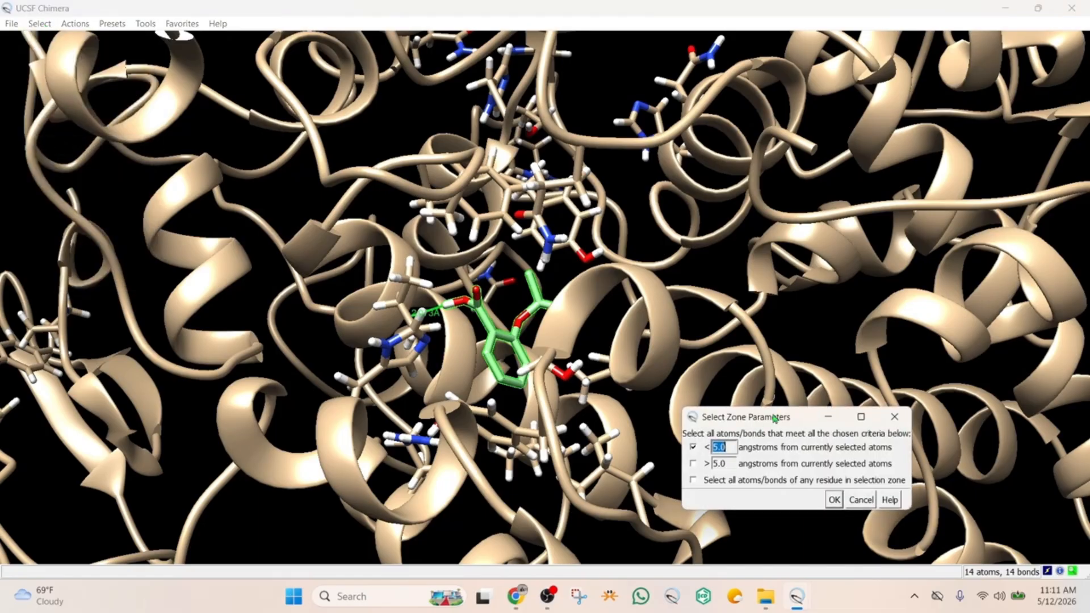
{"action": "left_click_drag", "start_coordinate": [794, 420], "coordinate": [919, 146]}
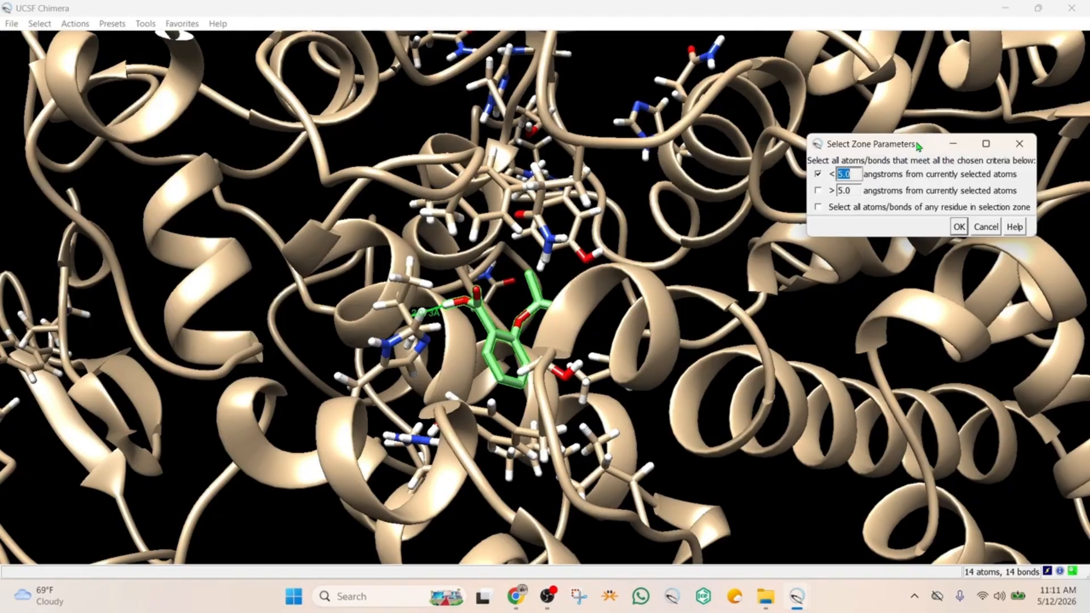
{"action": "left_click", "coordinate": [960, 227]}
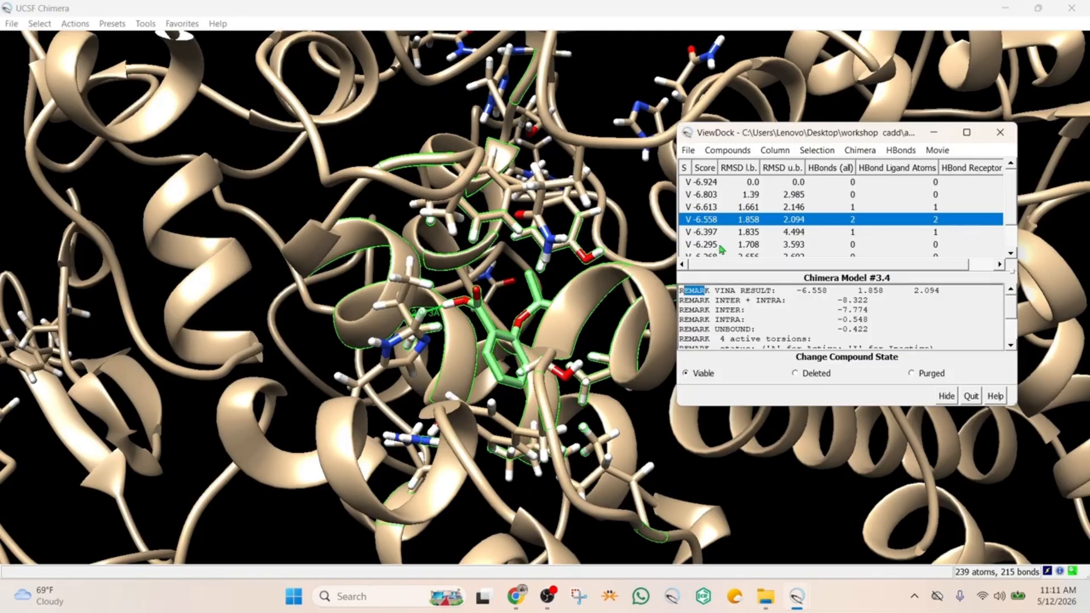
Show the side chains of the selected zone residues and inspect the ligand's hydrogen bonds with them
{"action": "left_click_drag", "start_coordinate": [816, 133], "coordinate": [1022, 119]}
{"action": "left_click_drag", "start_coordinate": [957, 99], "coordinate": [891, 113]}
{"action": "left_click_drag", "start_coordinate": [797, 200], "coordinate": [824, 230]}
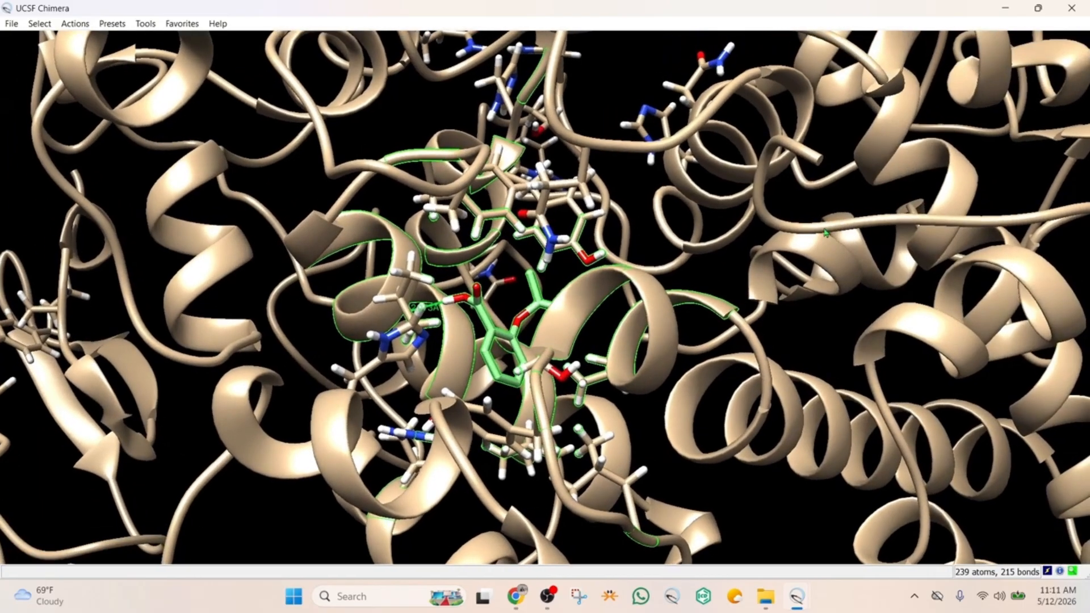
{"action": "left_click", "coordinate": [75, 24]}
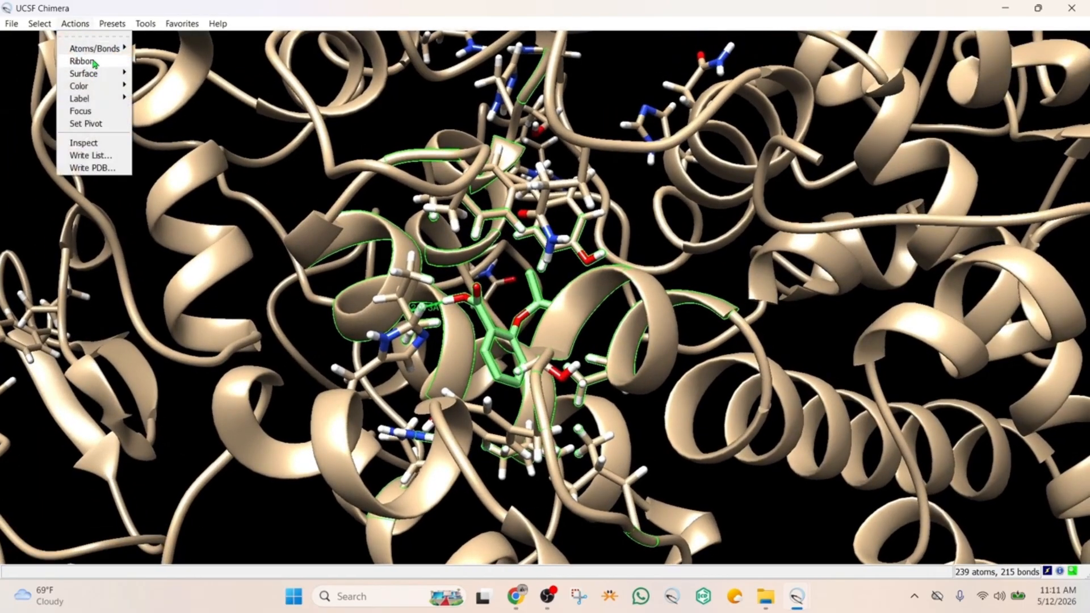
{"action": "mouse_move", "coordinate": [98, 50]}
{"action": "mouse_move", "coordinate": [169, 111]}
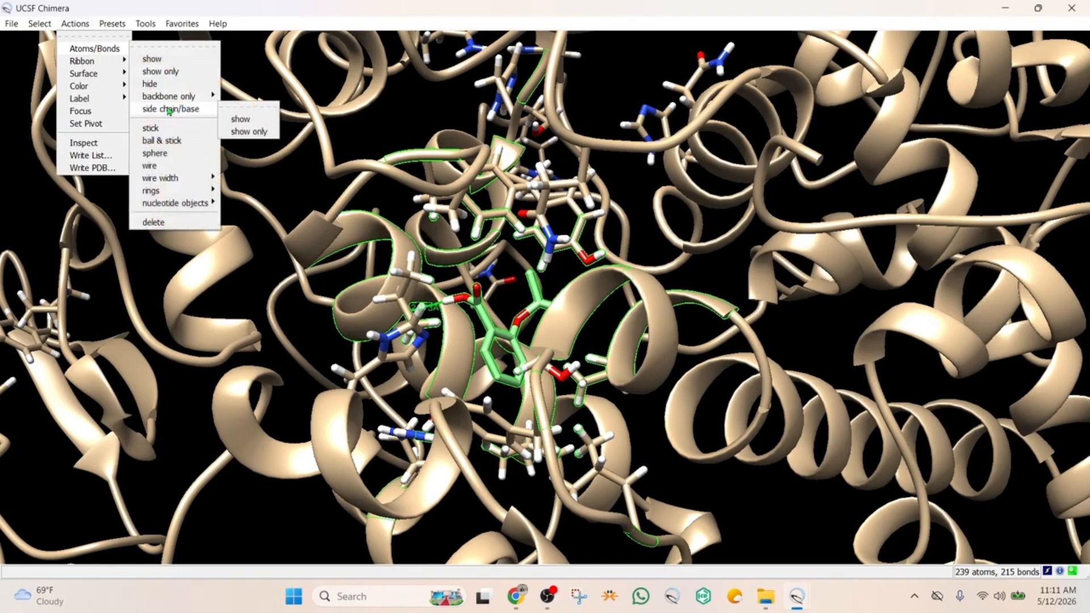
{"action": "left_click", "coordinate": [243, 117]}
{"action": "left_click_drag", "start_coordinate": [455, 276], "coordinate": [411, 198]}
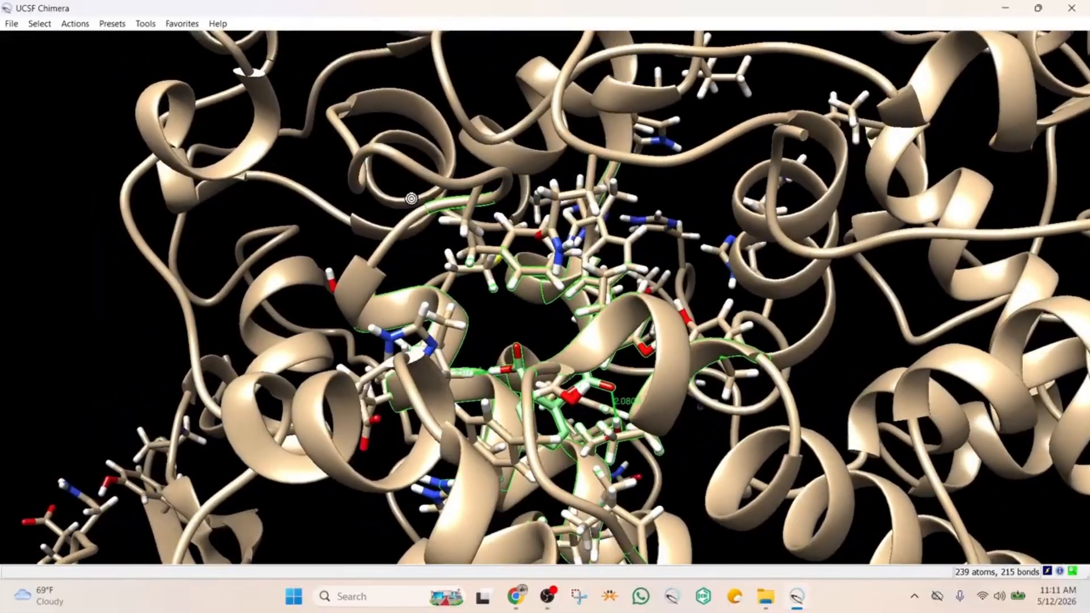
{"action": "scroll", "coordinate": [546, 354], "scroll_direction": "up", "scroll_amount": 5}
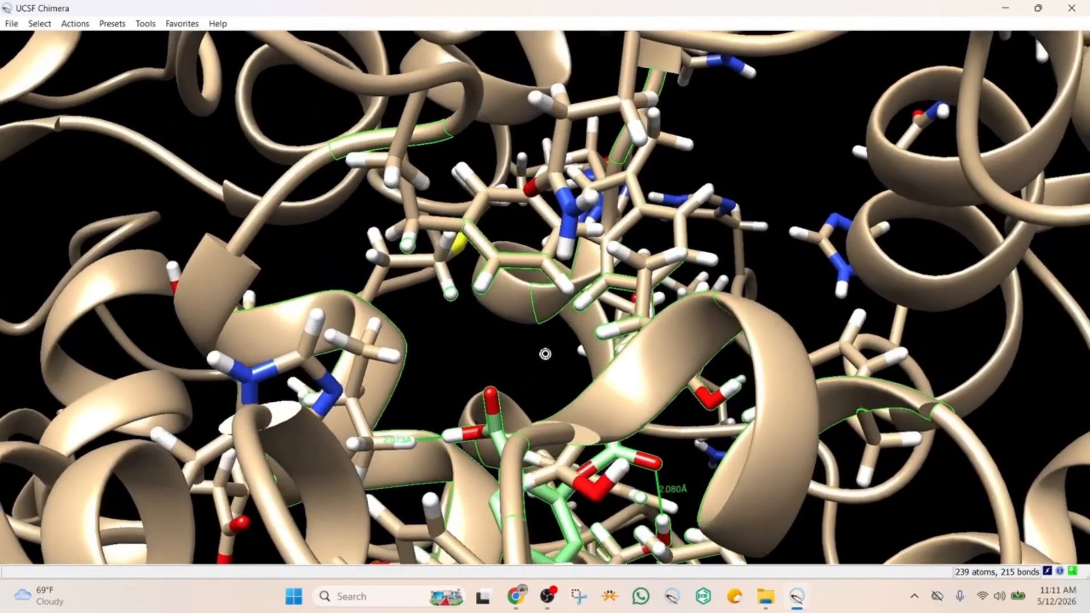
{"action": "left_click_drag", "start_coordinate": [545, 354], "coordinate": [518, 396]}
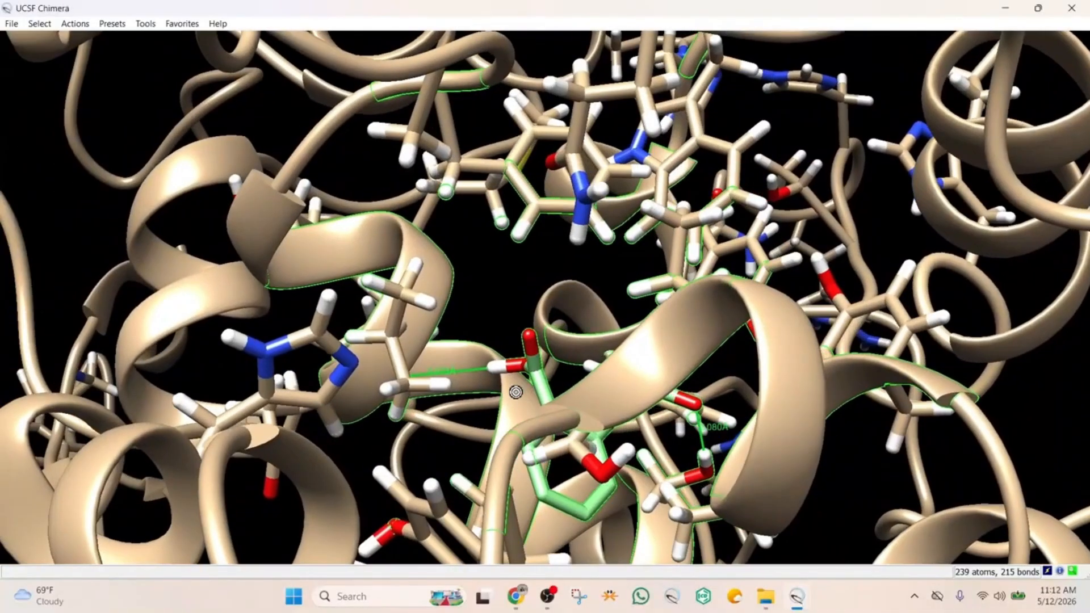
Label the selected residues around the ligand with their residue name and specifier
{"action": "left_click", "coordinate": [39, 25]}
{"action": "mouse_move", "coordinate": [75, 24]}
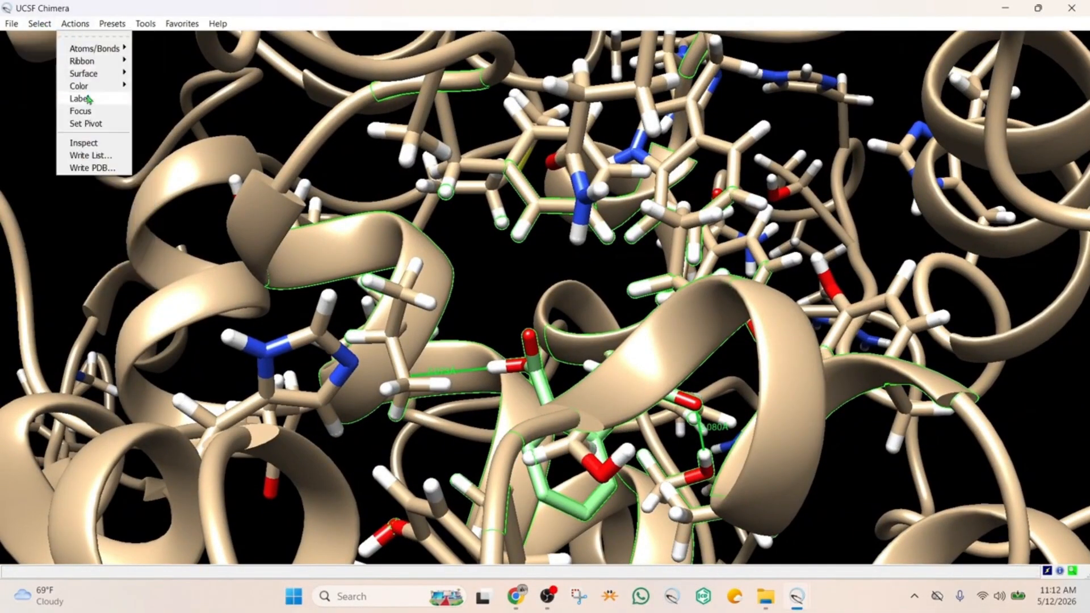
{"action": "mouse_move", "coordinate": [89, 101]}
{"action": "mouse_move", "coordinate": [171, 172]}
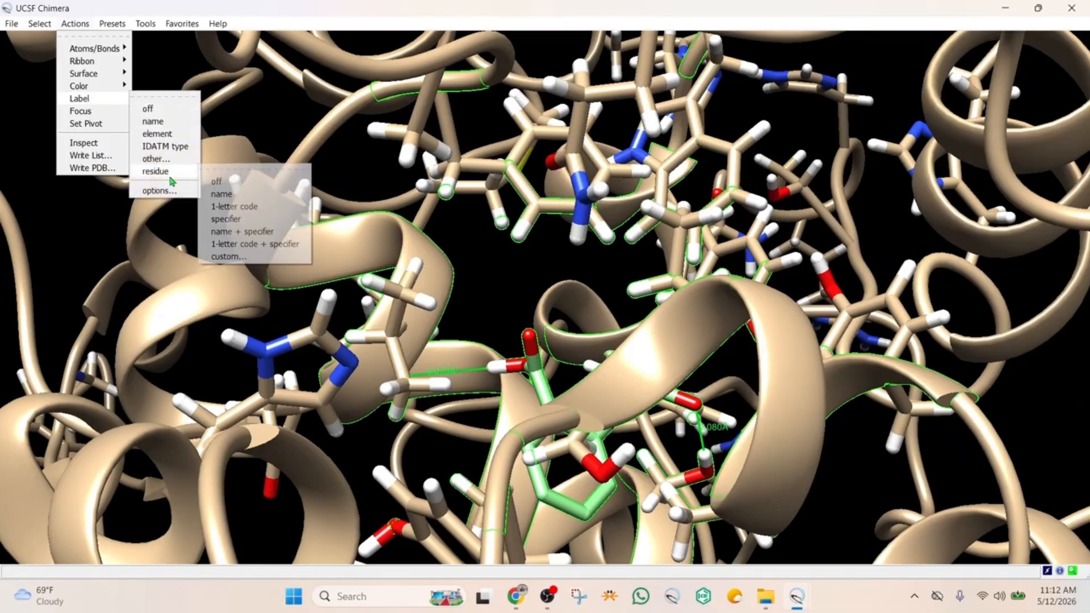
{"action": "left_click", "coordinate": [242, 231]}
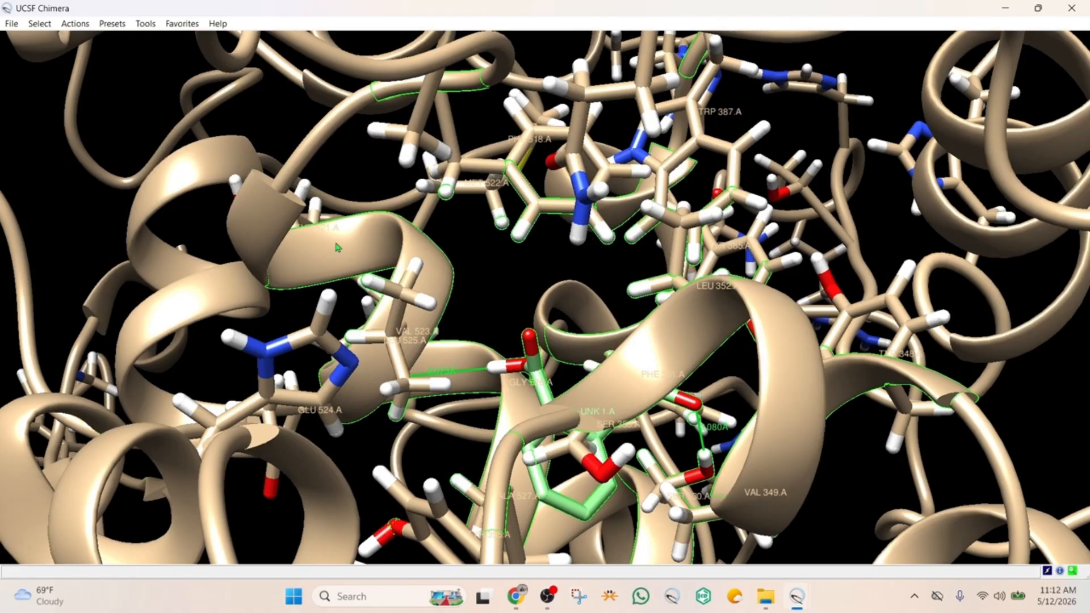
Color only the residue labels red, after trying yellow and green on them
{"action": "left_click", "coordinate": [77, 27]}
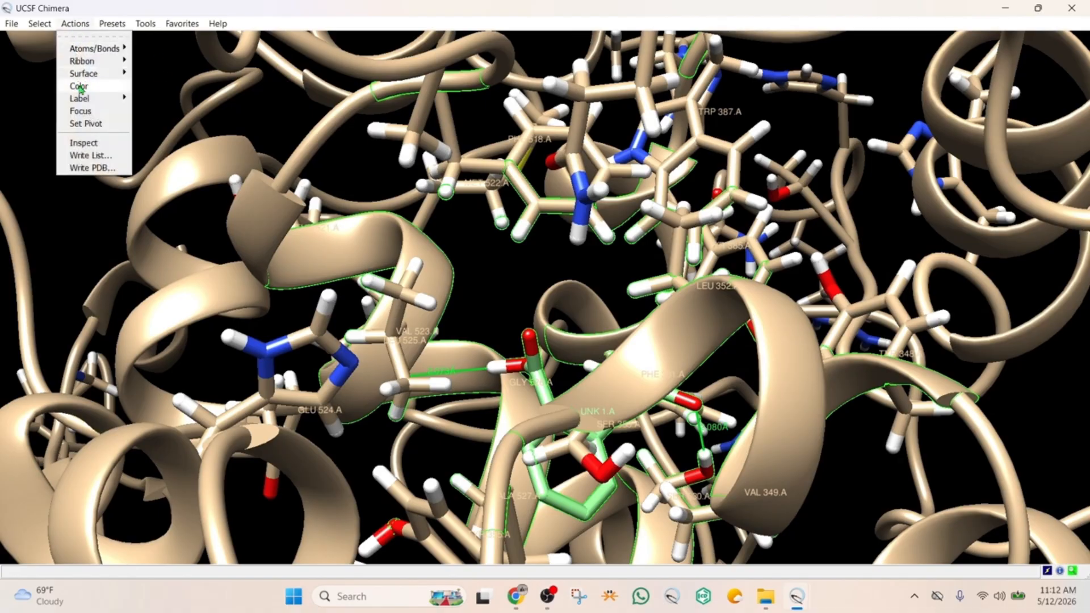
{"action": "mouse_move", "coordinate": [90, 90]}
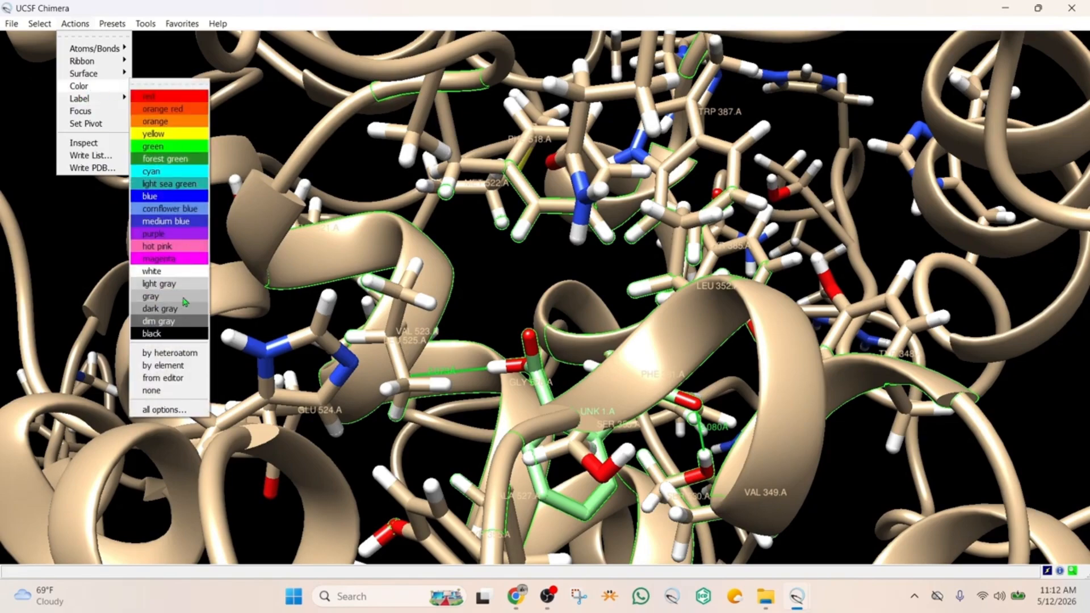
{"action": "left_click", "coordinate": [161, 411]}
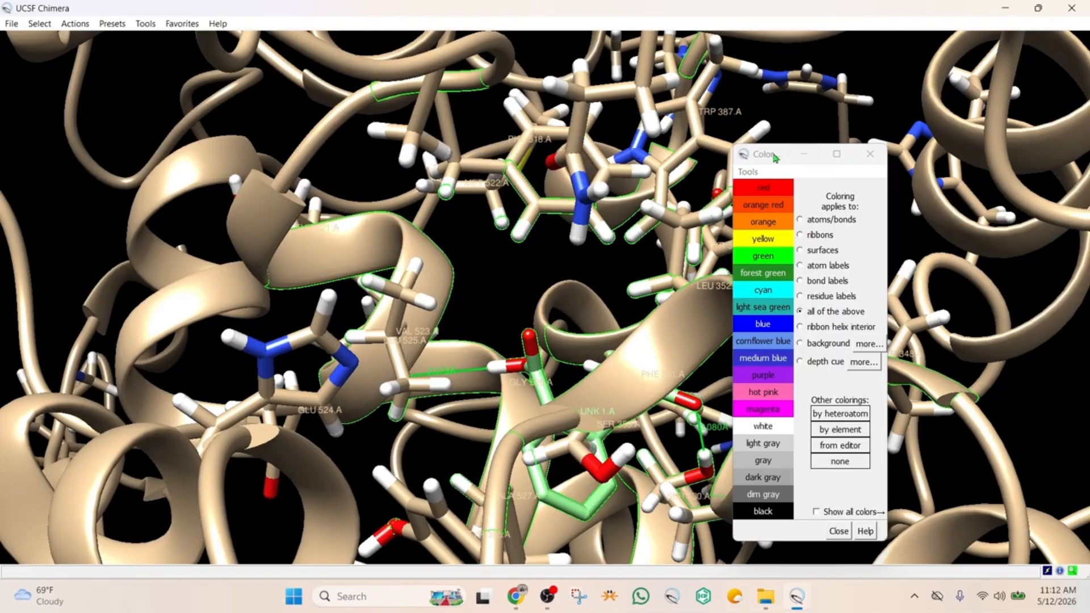
{"action": "left_click_drag", "start_coordinate": [777, 157], "coordinate": [774, 98]}
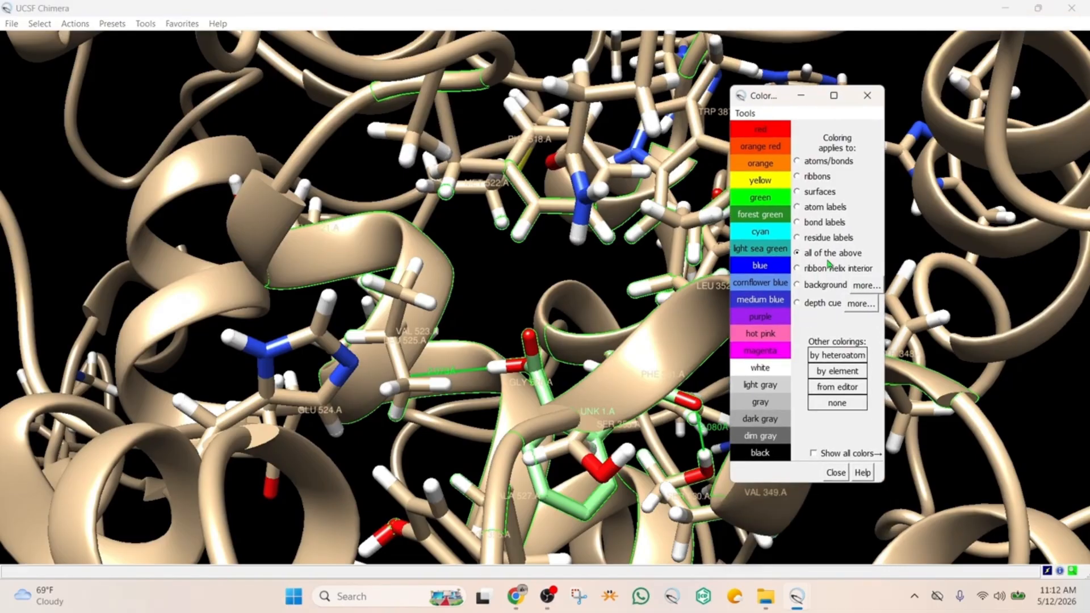
{"action": "left_click", "coordinate": [800, 238]}
{"action": "left_click", "coordinate": [765, 132]}
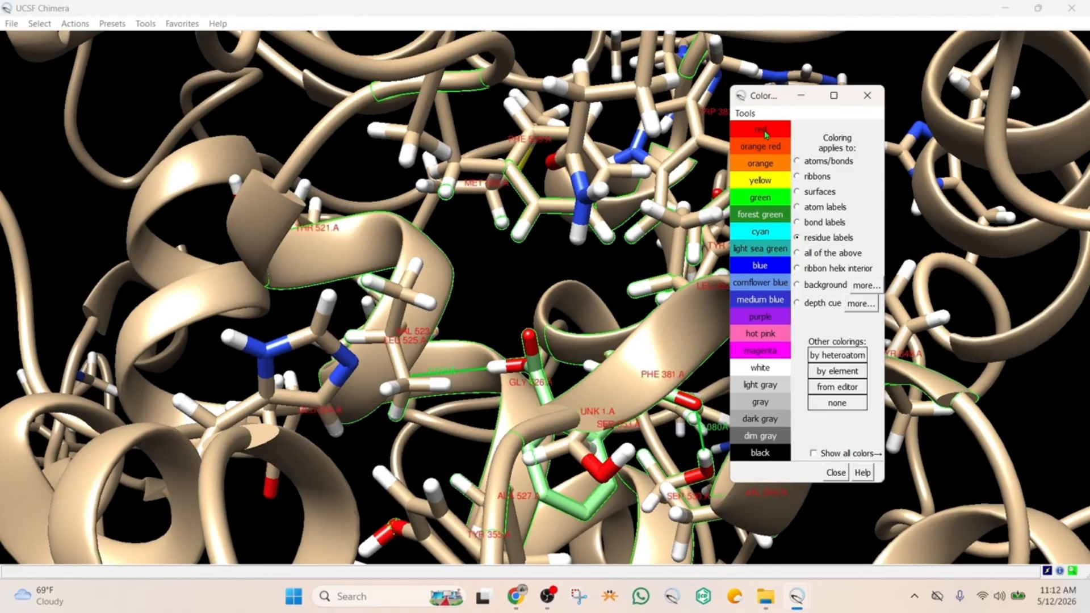
{"action": "left_click", "coordinate": [760, 182]}
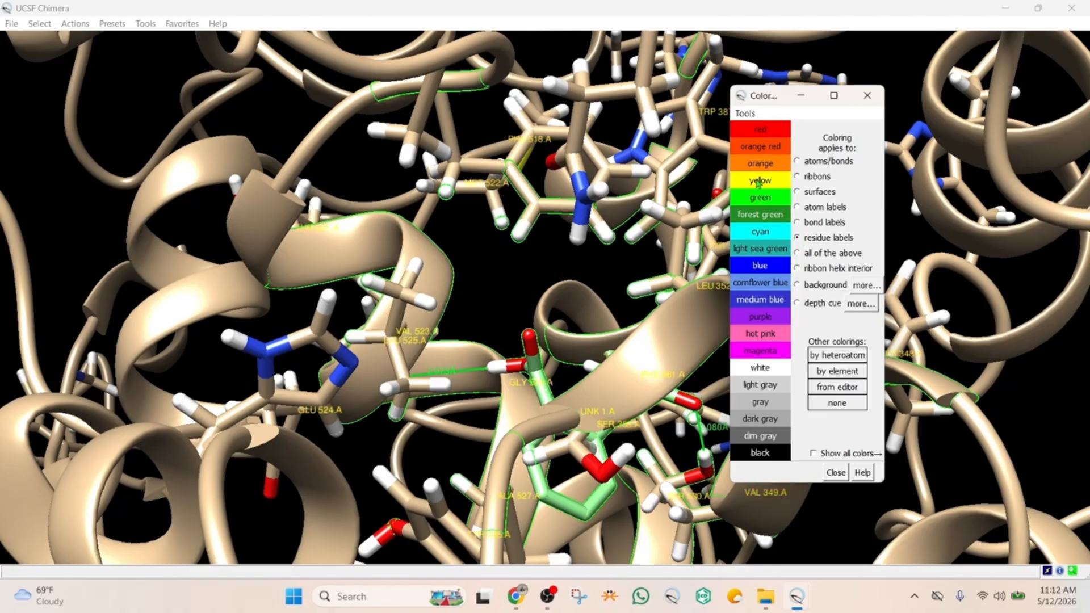
{"action": "left_click", "coordinate": [761, 198]}
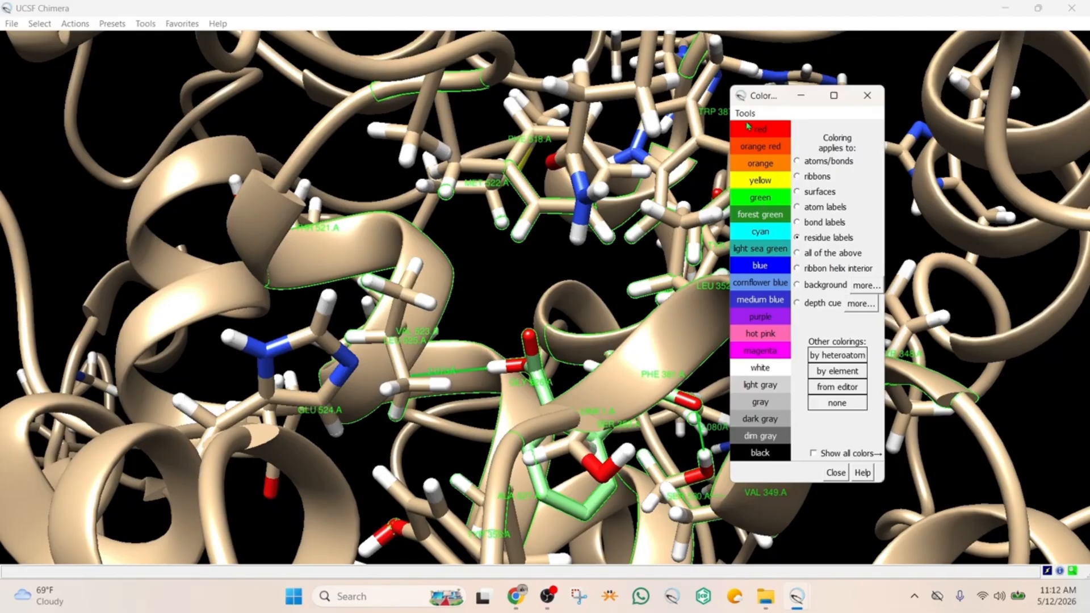
{"action": "left_click", "coordinate": [756, 134]}
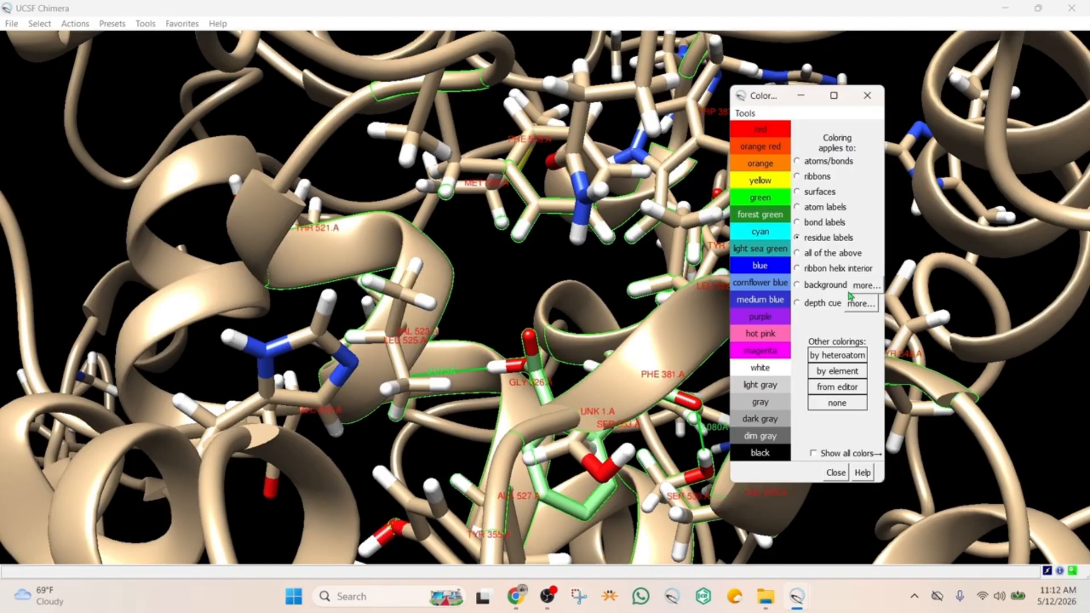
{"action": "left_click", "coordinate": [835, 472]}
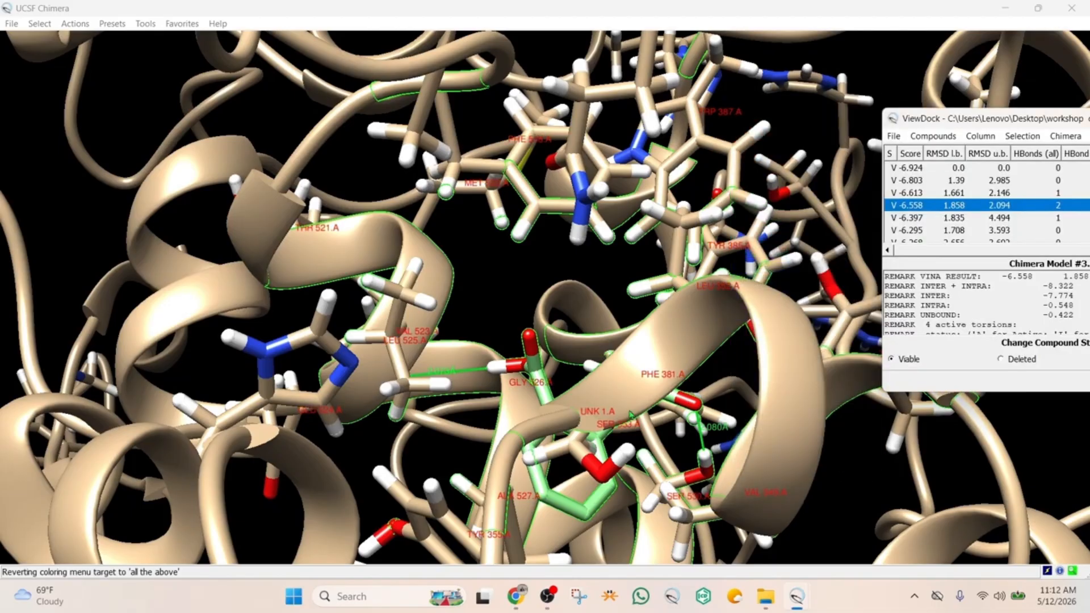
Examine the ligand's two hydrogen bonds, identifying the residues and atoms at each end and the bond distances
{"action": "left_click_drag", "start_coordinate": [618, 401], "coordinate": [684, 255]}
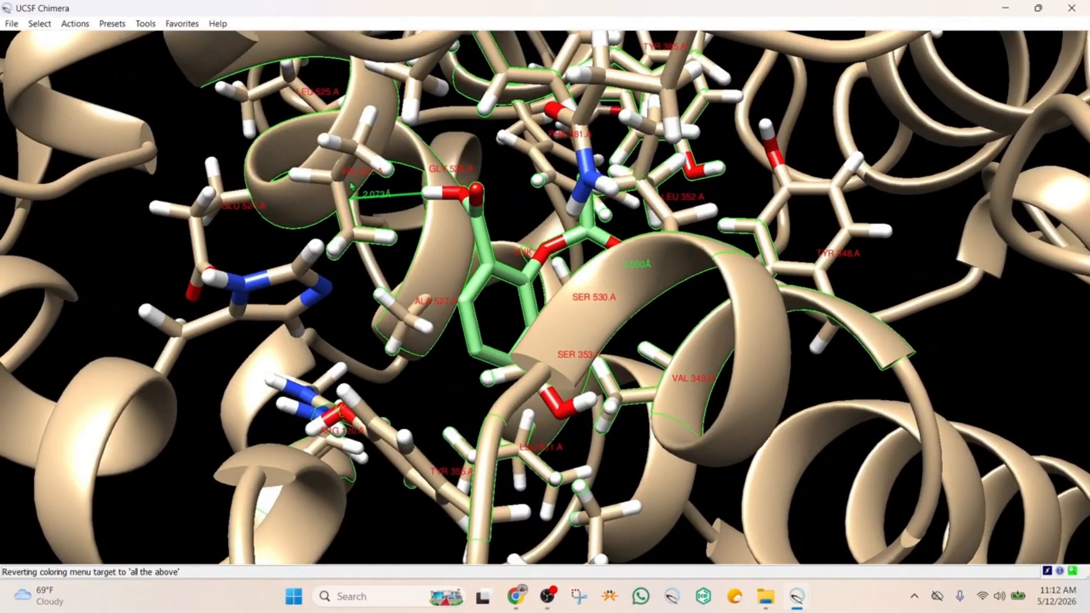
{"action": "mouse_move", "coordinate": [395, 197]}
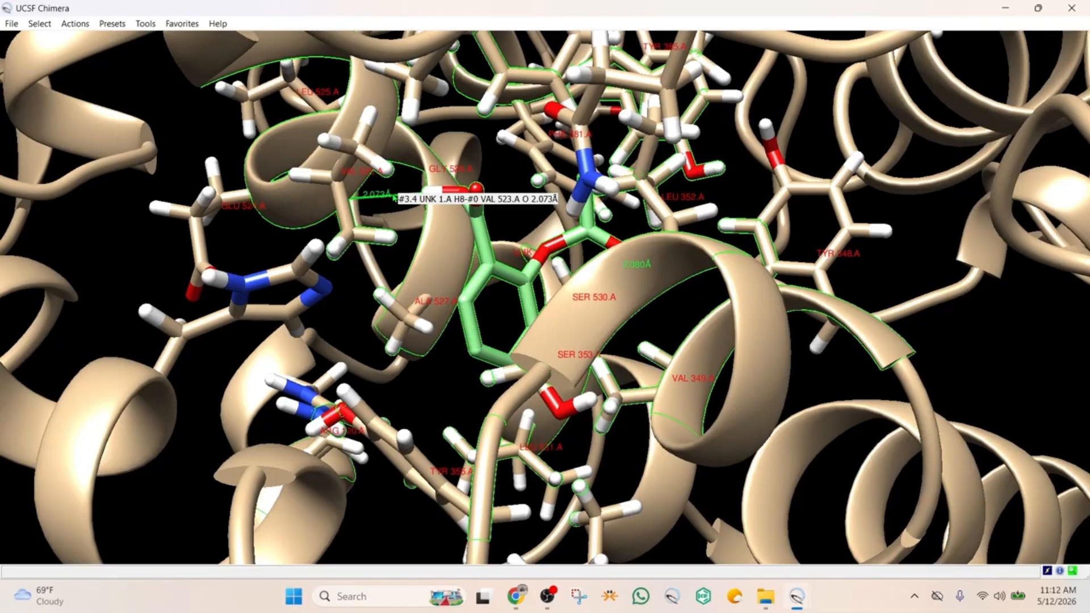
{"action": "left_click_drag", "start_coordinate": [662, 284], "coordinate": [734, 277]}
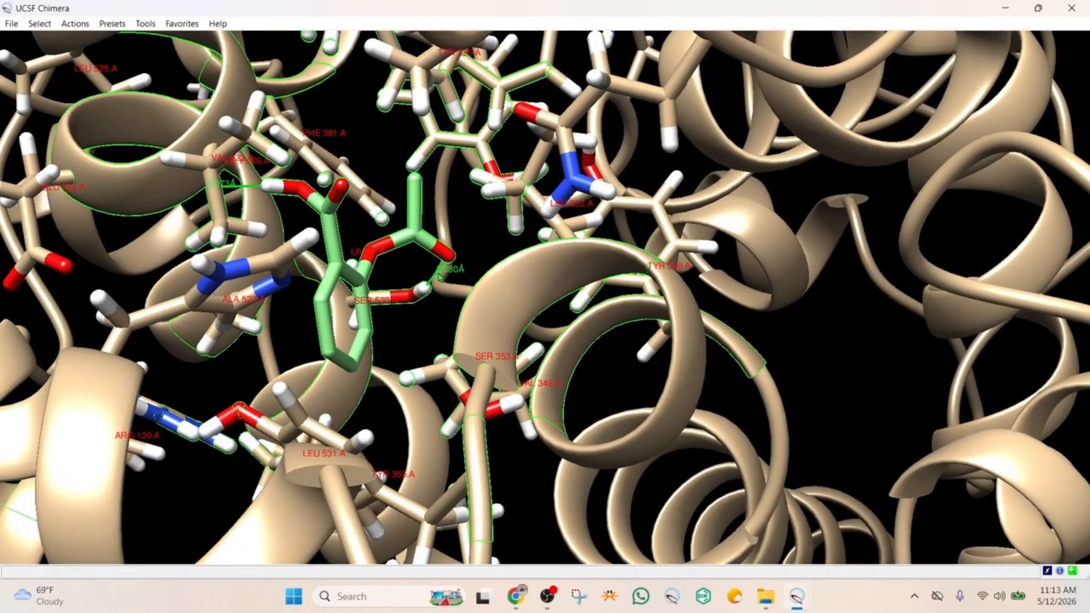
{"action": "mouse_move", "coordinate": [441, 277]}
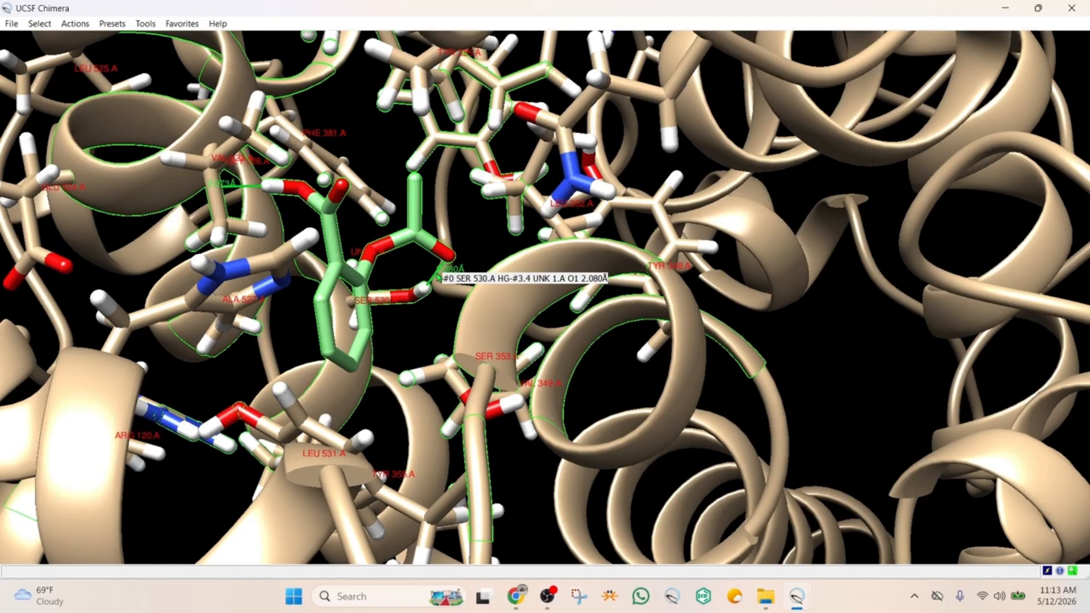
{"action": "left_click_drag", "start_coordinate": [436, 277], "coordinate": [377, 264]}
{"action": "scroll", "coordinate": [391, 288], "scroll_direction": "up", "scroll_amount": 3}
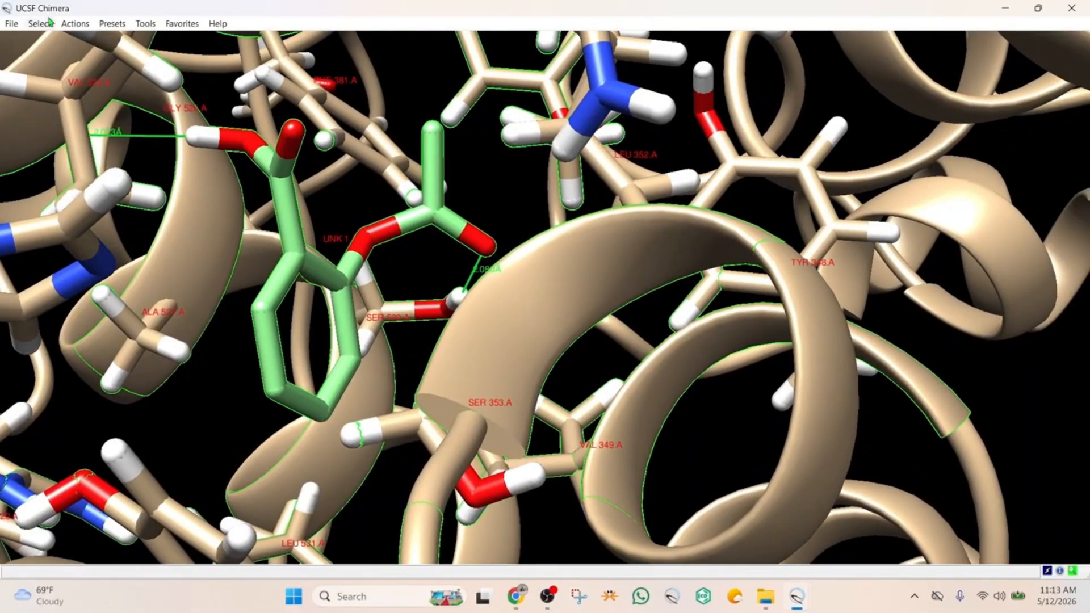
Color the whole selection of ligand and nearby residues green
{"action": "left_click", "coordinate": [76, 25]}
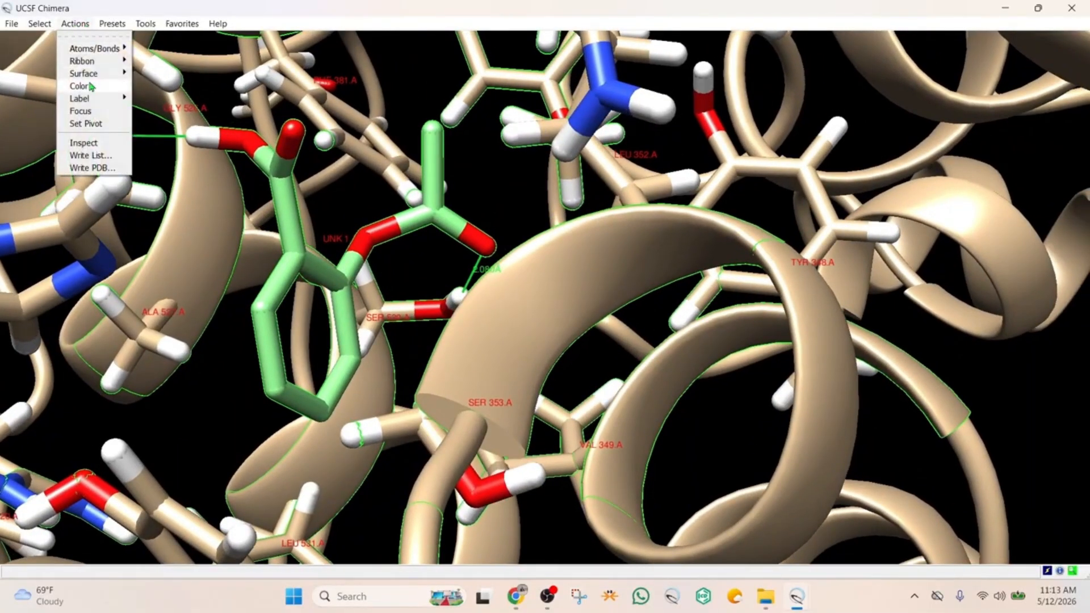
{"action": "mouse_move", "coordinate": [94, 87]}
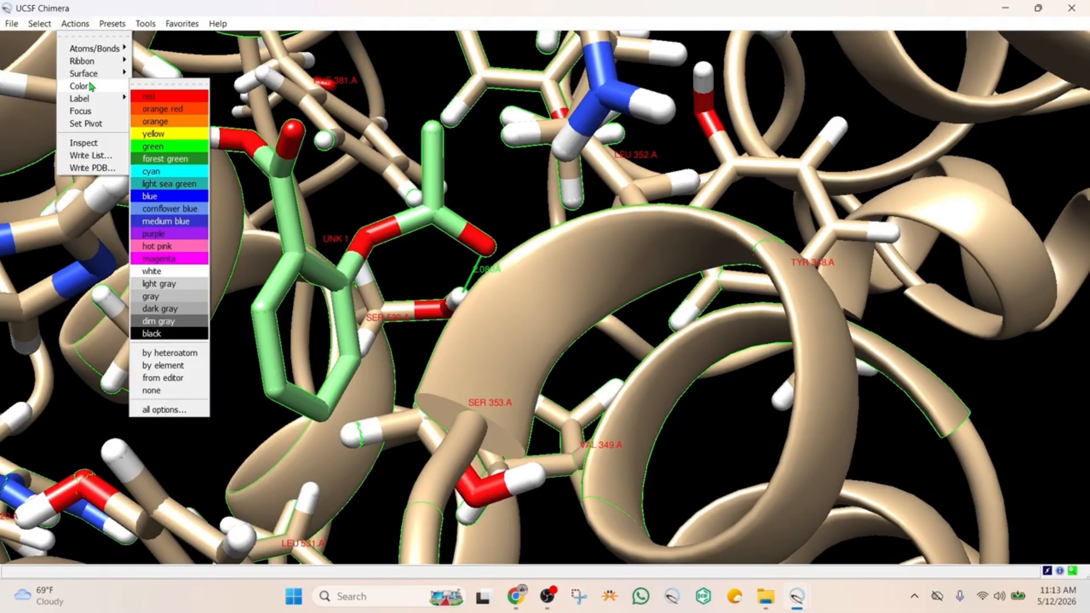
{"action": "left_click", "coordinate": [163, 149]}
{"action": "mouse_move", "coordinate": [327, 268]}
{"action": "left_mouse_down"}
{"action": "mouse_move", "coordinate": [319, 275]}
{"action": "mouse_move", "coordinate": [323, 256]}
{"action": "left_mouse_up"}
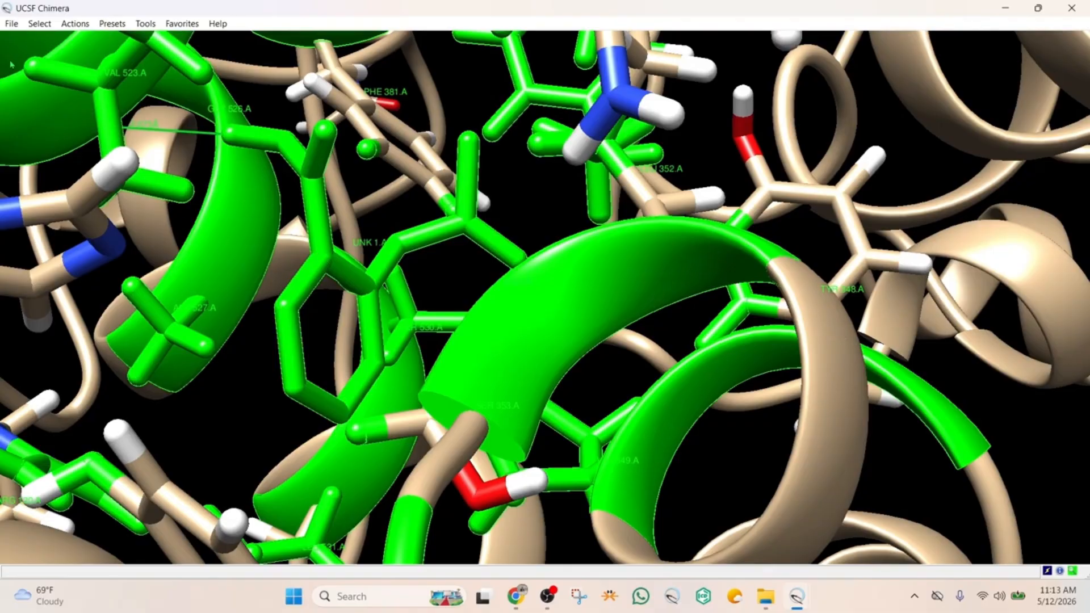
Color only the residue labels magenta, after trying red and cyan on them
{"action": "left_click", "coordinate": [42, 25]}
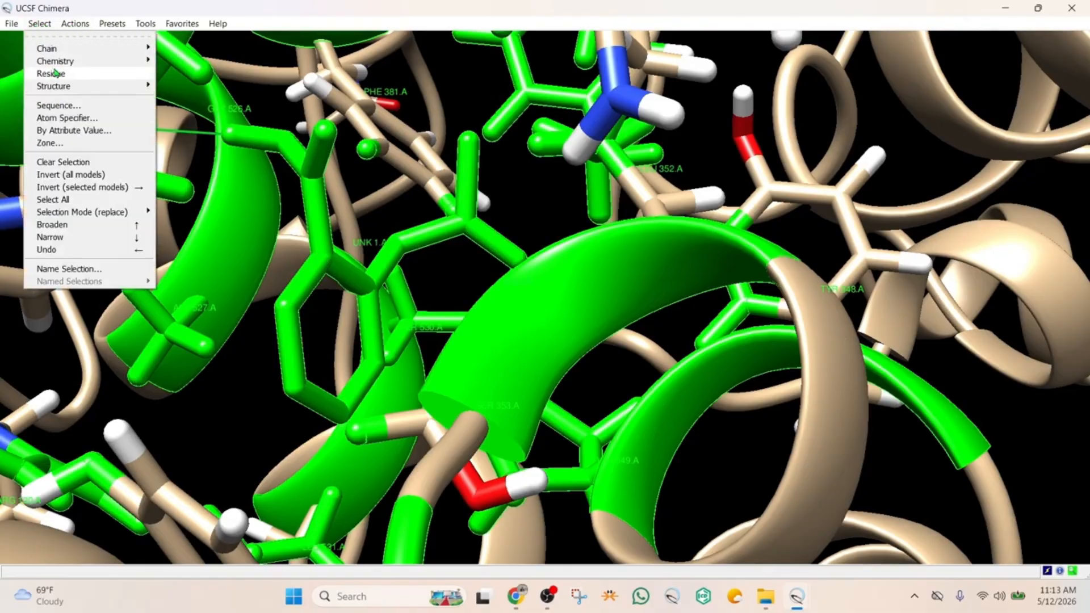
{"action": "mouse_move", "coordinate": [75, 24]}
{"action": "mouse_move", "coordinate": [91, 85]}
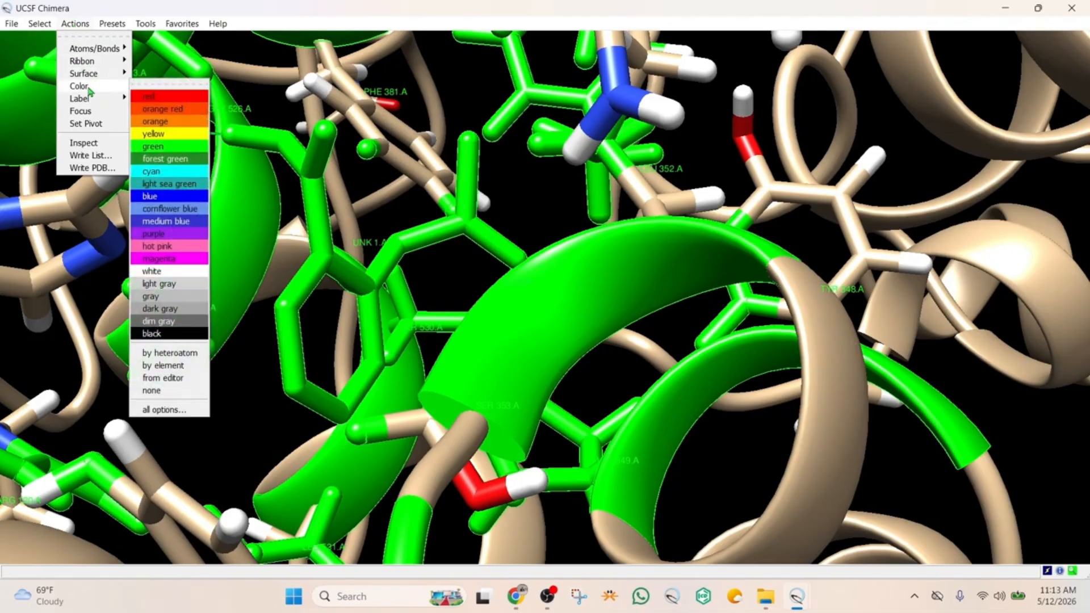
{"action": "left_click", "coordinate": [165, 411]}
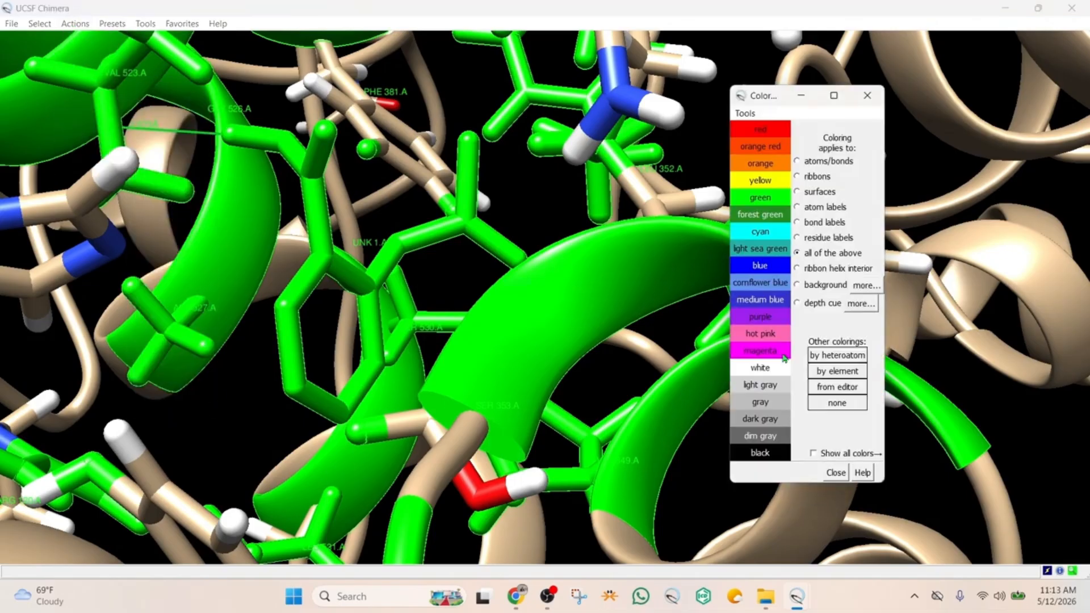
{"action": "left_click", "coordinate": [798, 238]}
{"action": "left_click", "coordinate": [763, 131]}
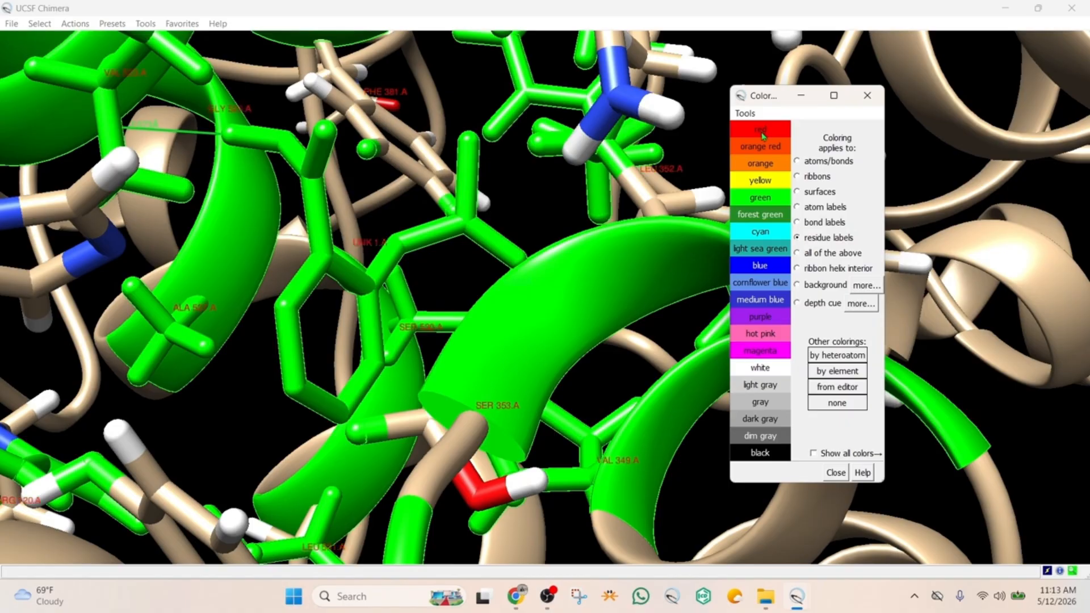
{"action": "left_click", "coordinate": [762, 237]}
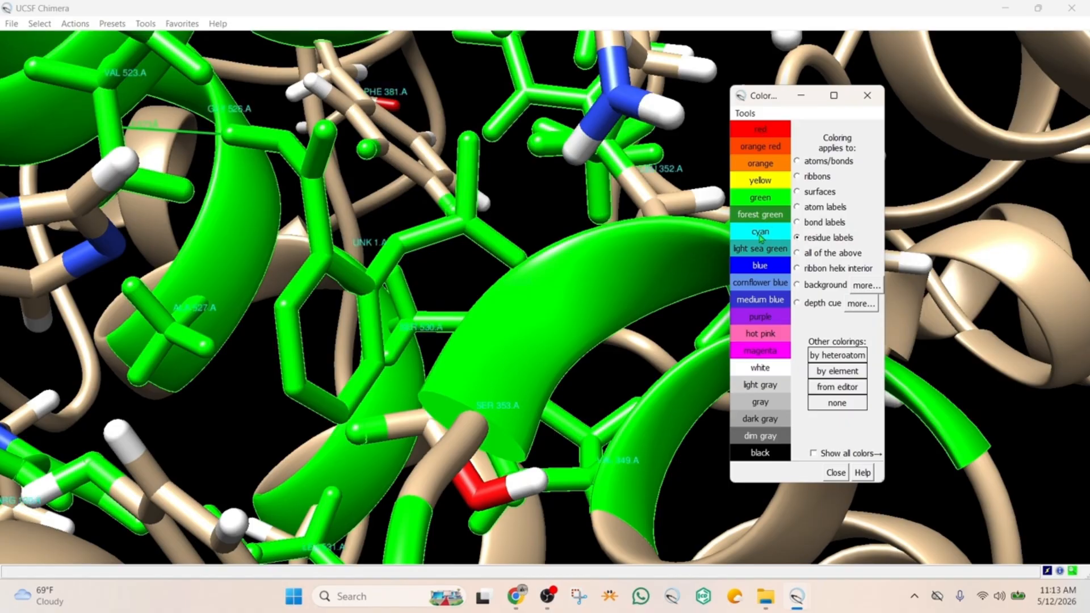
{"action": "left_click", "coordinate": [760, 354]}
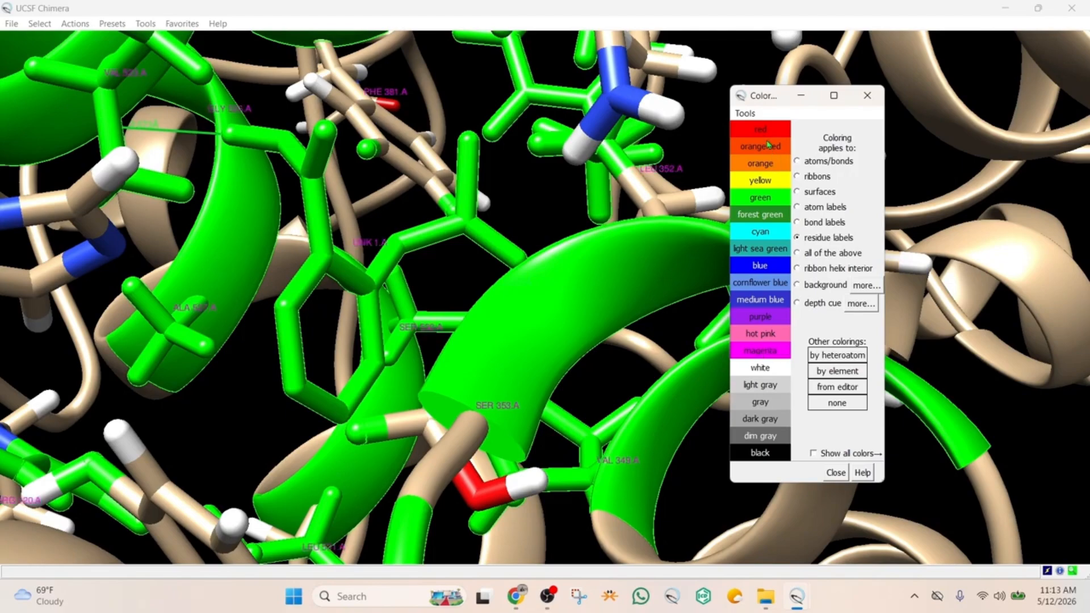
{"action": "left_click", "coordinate": [839, 474]}
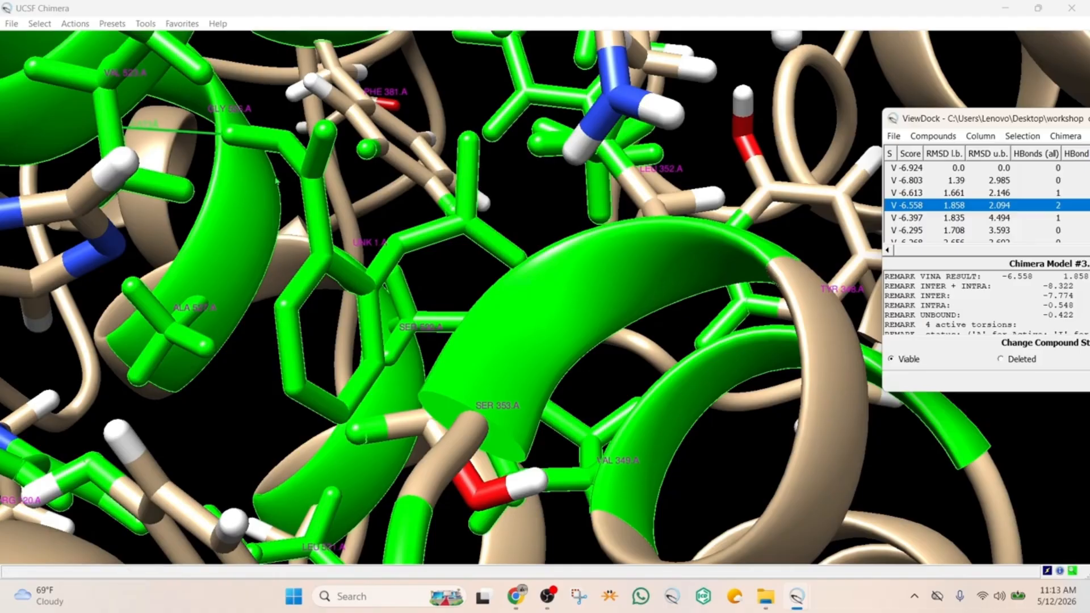
Set the label font size to 24, save the label preferences and inspect the labels around the ligand
{"action": "left_click", "coordinate": [40, 23]}
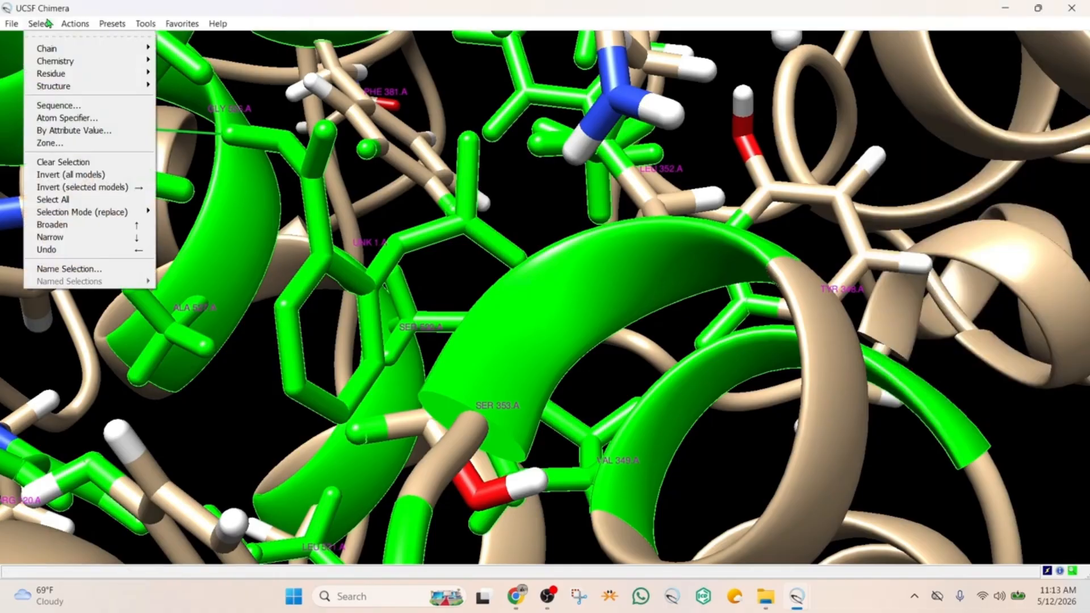
{"action": "mouse_move", "coordinate": [82, 28]}
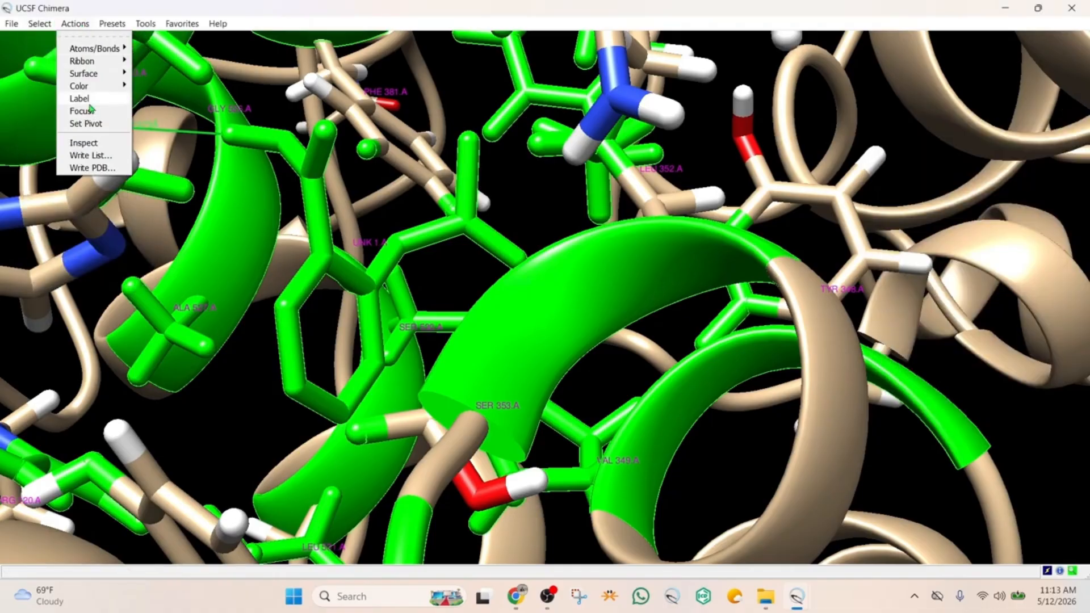
{"action": "mouse_move", "coordinate": [90, 100]}
{"action": "left_click", "coordinate": [159, 190]}
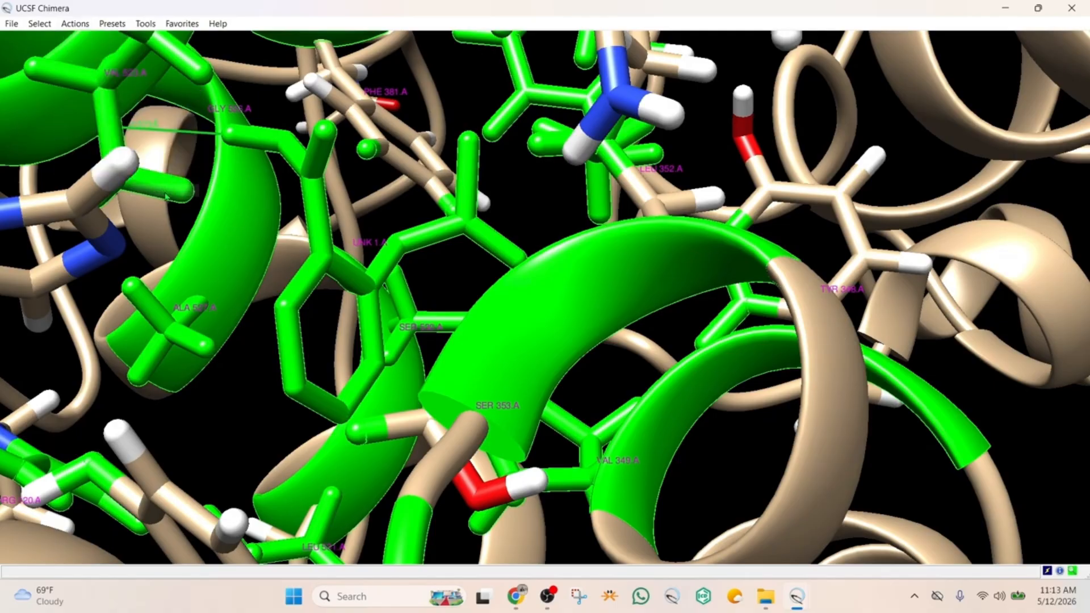
{"action": "left_click", "coordinate": [917, 197]}
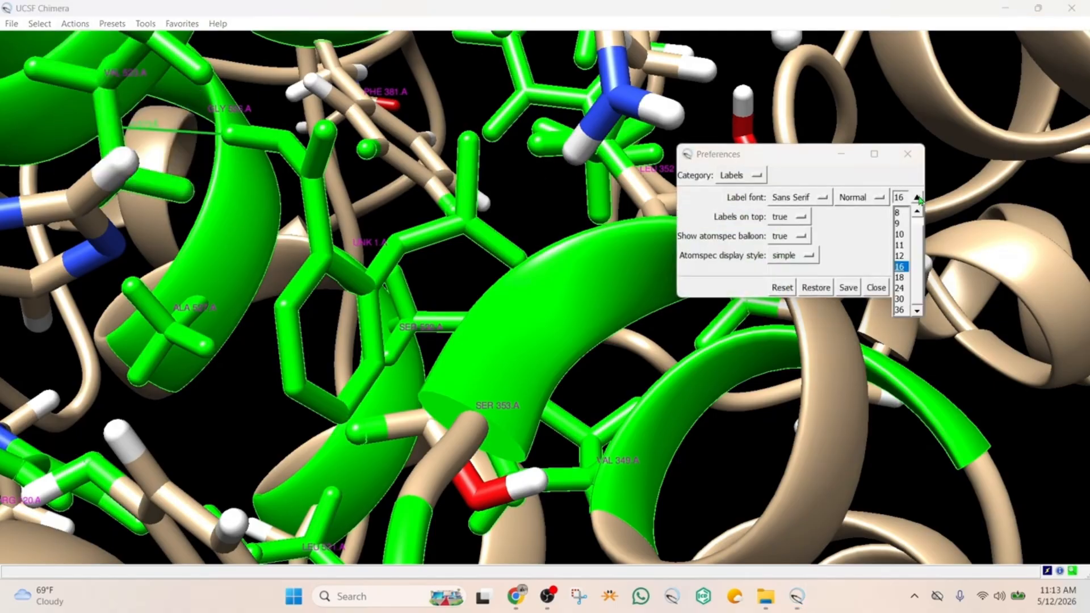
{"action": "left_click", "coordinate": [902, 288]}
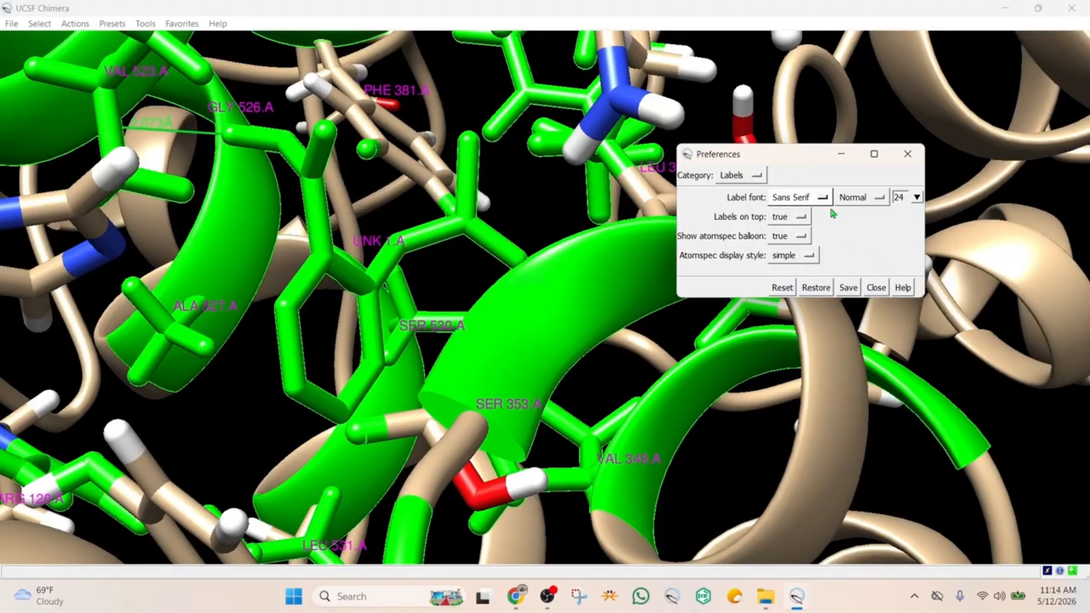
{"action": "left_click", "coordinate": [849, 288]}
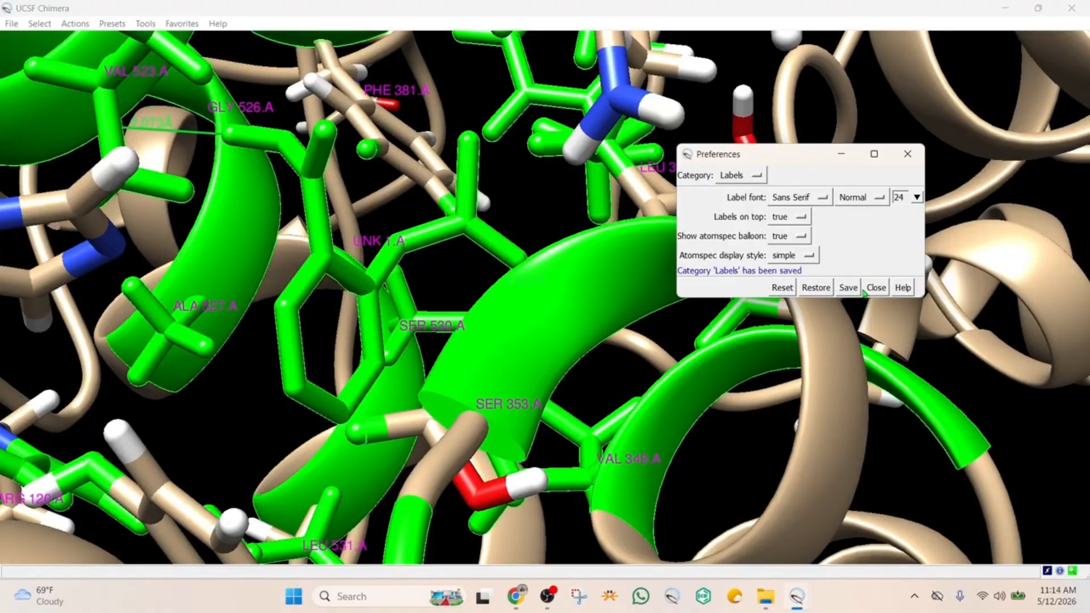
{"action": "left_click", "coordinate": [867, 289]}
{"action": "left_click", "coordinate": [576, 259]}
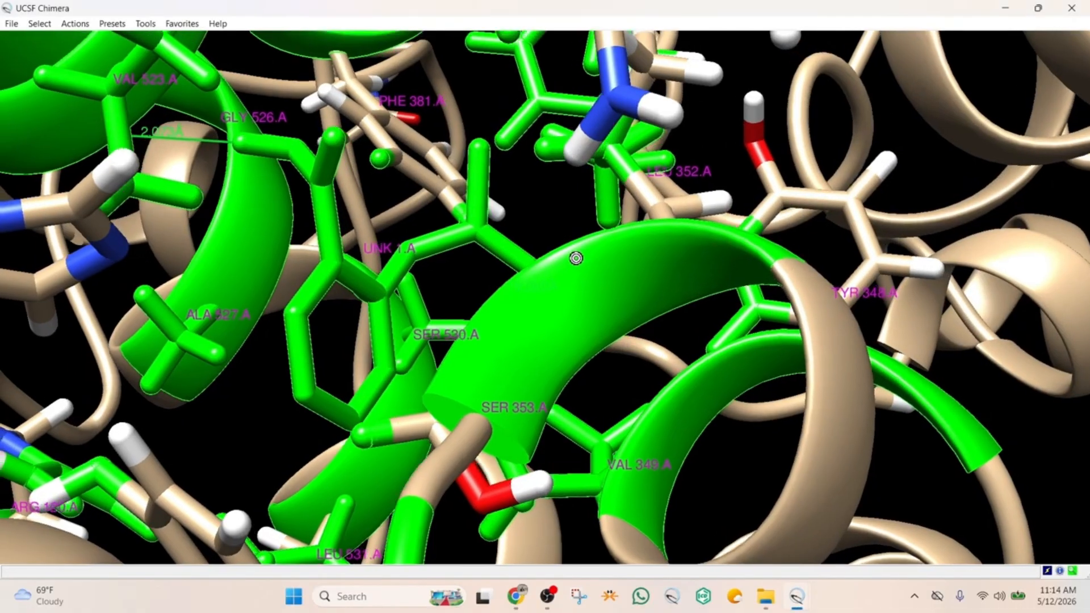
{"action": "left_click_drag", "start_coordinate": [576, 258], "coordinate": [534, 233]}
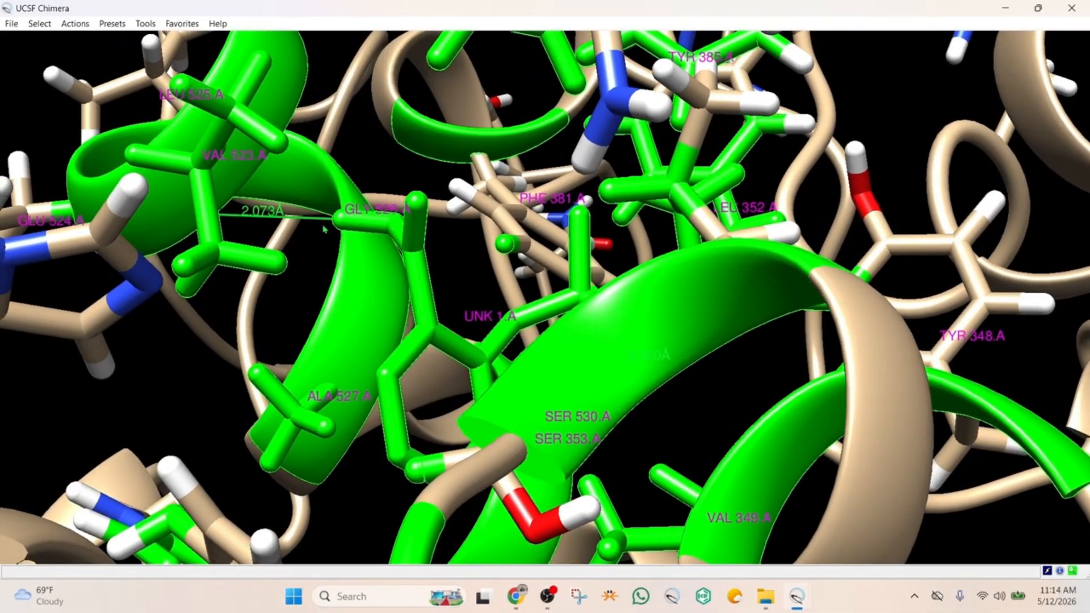
Select the entire docked aspirin ligand, labeled UNK 1.A, and color it red to distinguish it from the green residues
{"action": "left_click_drag", "start_coordinate": [264, 216], "coordinate": [250, 234]}
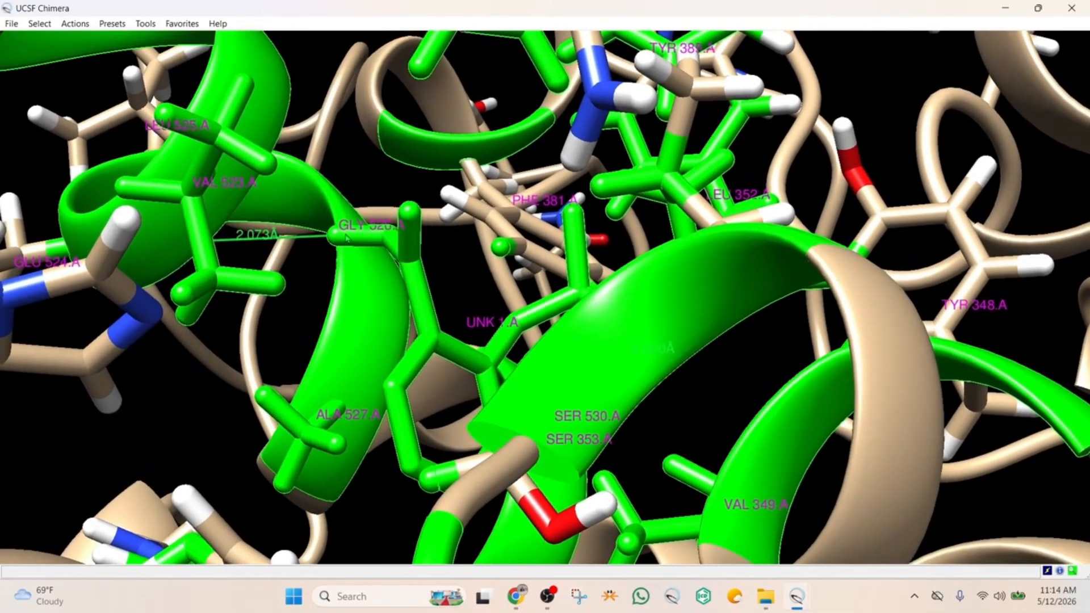
{"action": "left_click", "coordinate": [417, 371], "text": "ctrl"}
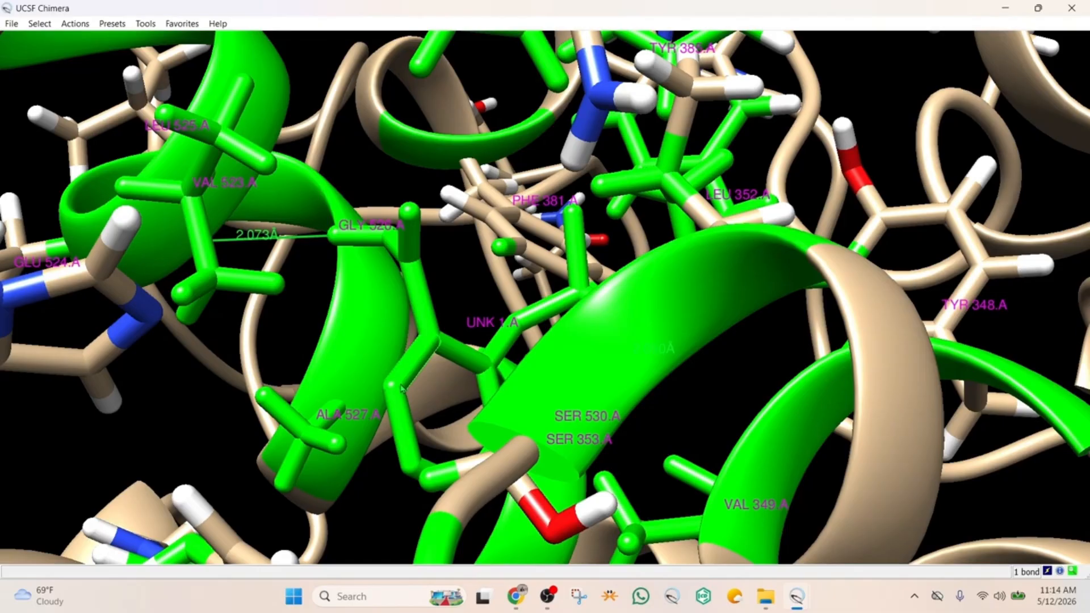
{"action": "left_click", "coordinate": [402, 388], "text": "ctrl"}
{"action": "key", "text": "Up"}
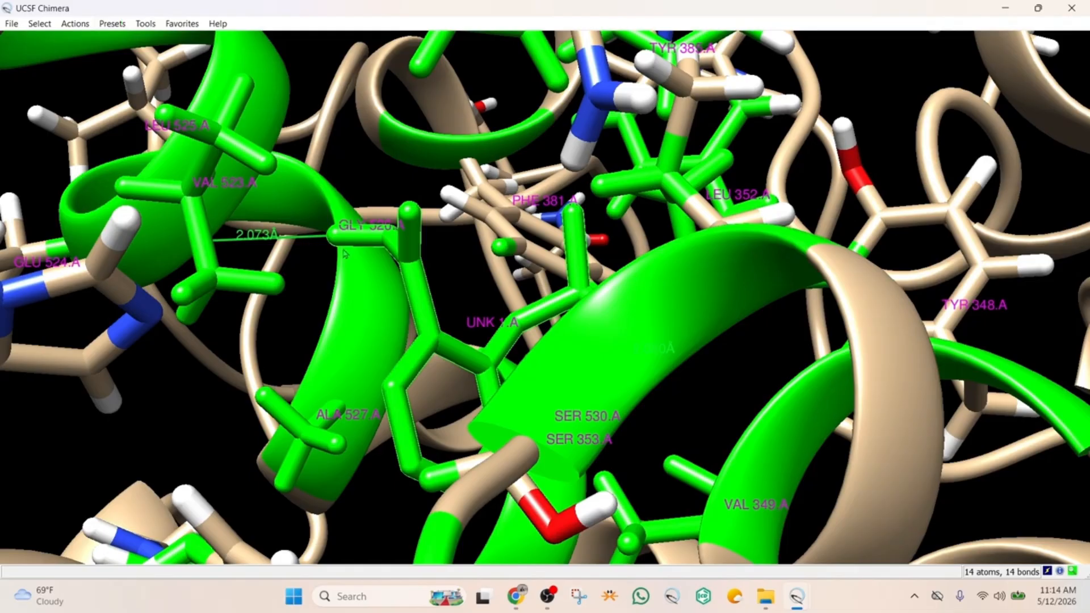
{"action": "left_click", "coordinate": [41, 26]}
{"action": "mouse_move", "coordinate": [71, 28]}
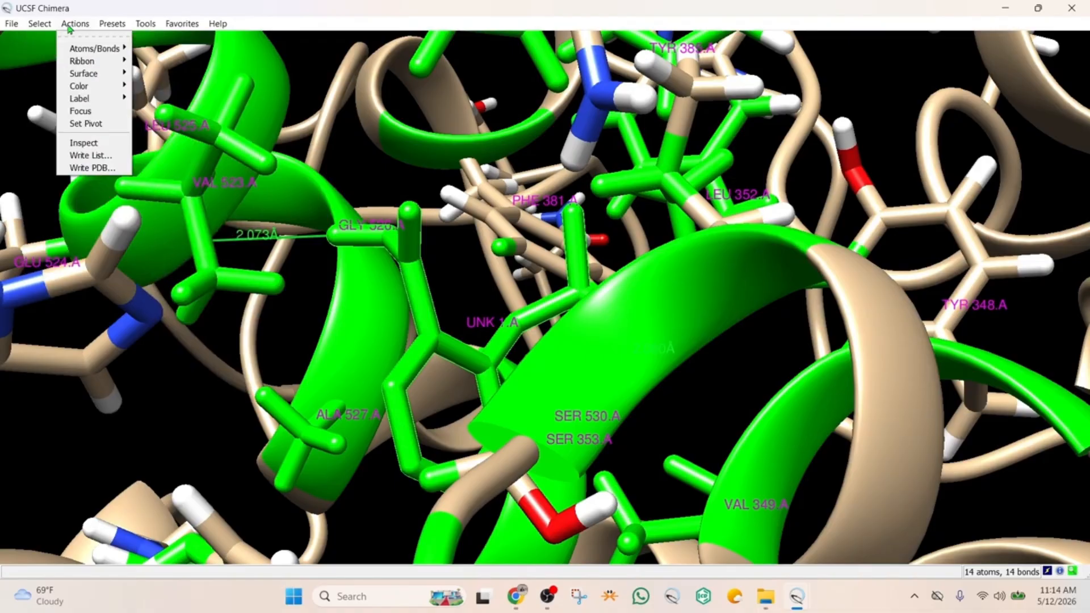
{"action": "mouse_move", "coordinate": [85, 88]}
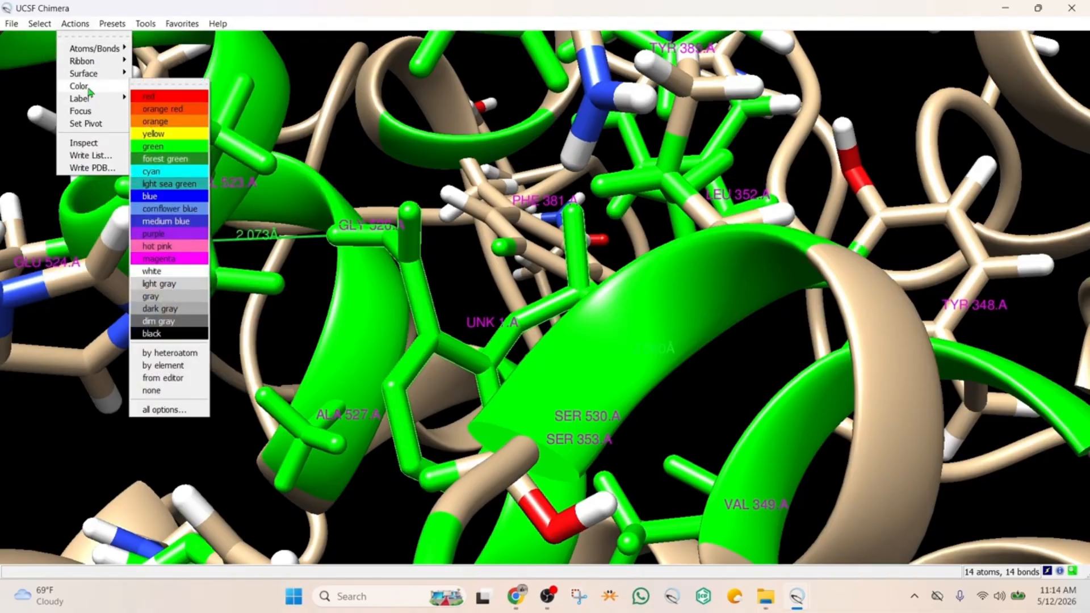
{"action": "left_click", "coordinate": [151, 98]}
Examine the ligand's hydrogen bonds to VAL 523 and SER 530 and the labeled residues surrounding it in the binding pocket
{"action": "left_click_drag", "start_coordinate": [446, 295], "coordinate": [498, 354]}
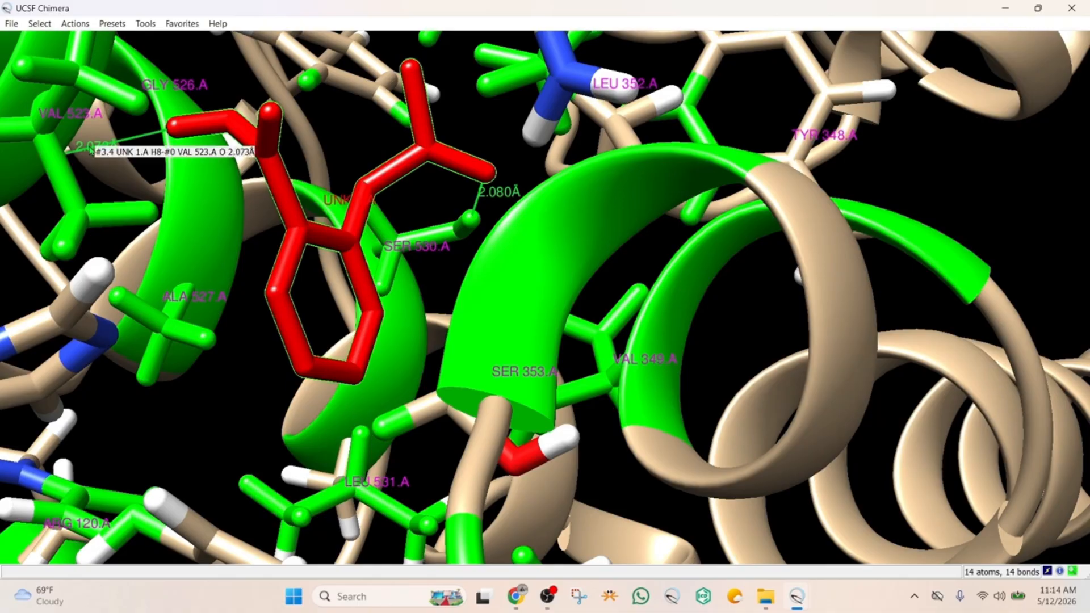
{"action": "scroll", "coordinate": [507, 238], "scroll_direction": "up", "scroll_amount": 2}
{"action": "scroll", "coordinate": [507, 238], "scroll_direction": "down", "scroll_amount": 3}
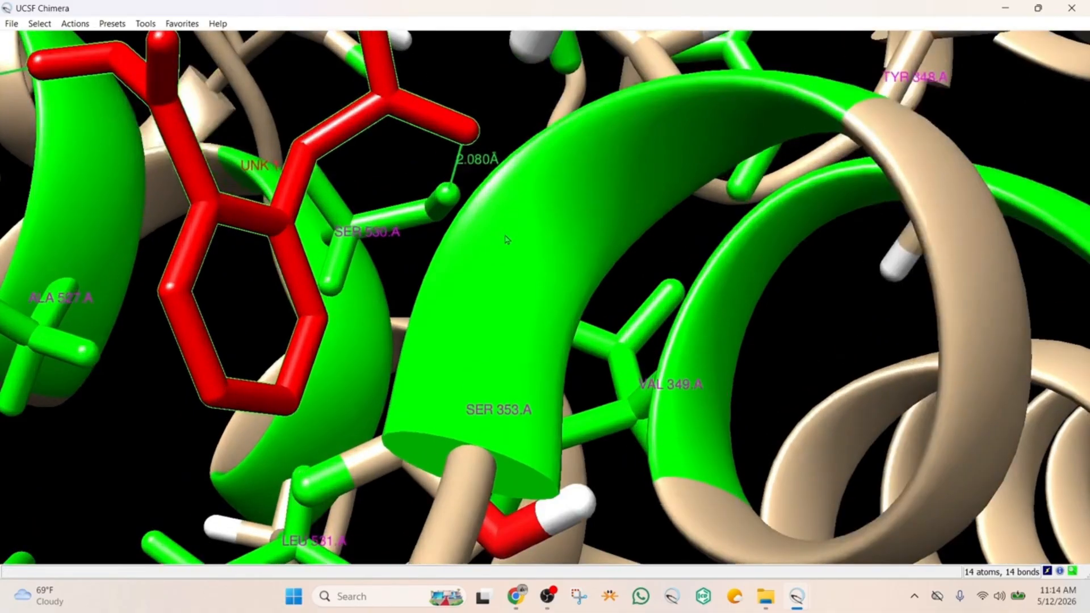
{"action": "scroll", "coordinate": [509, 233], "scroll_direction": "down", "scroll_amount": 5}
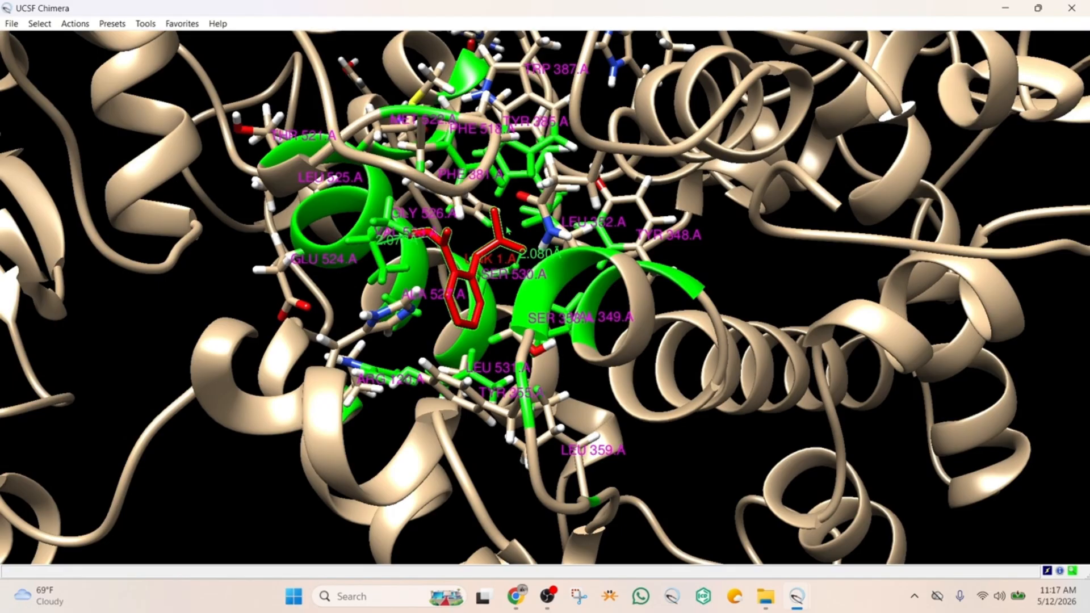
{"action": "mouse_move", "coordinate": [496, 199]}
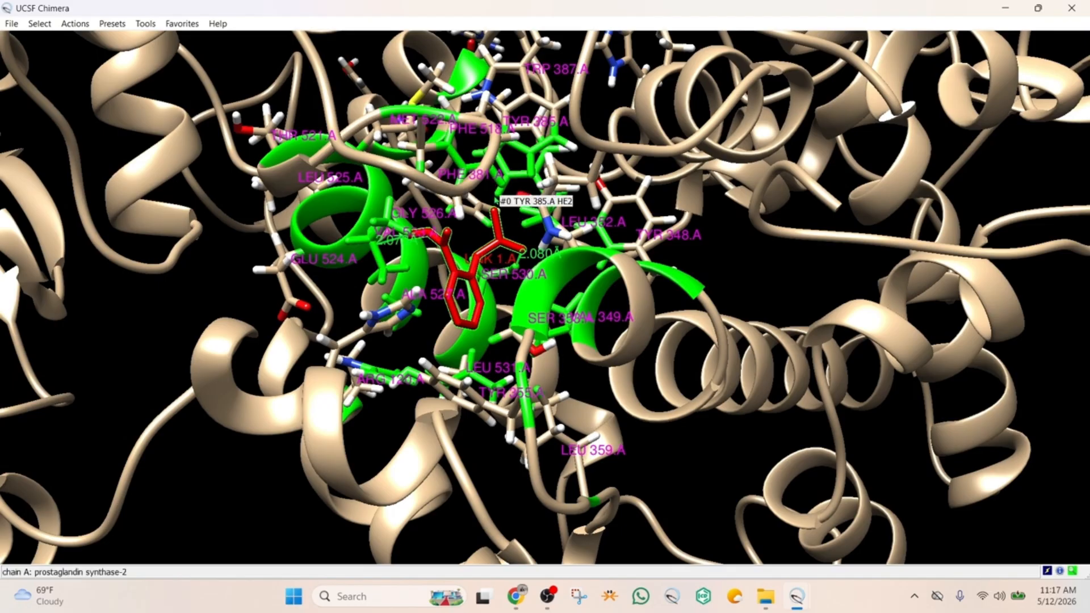